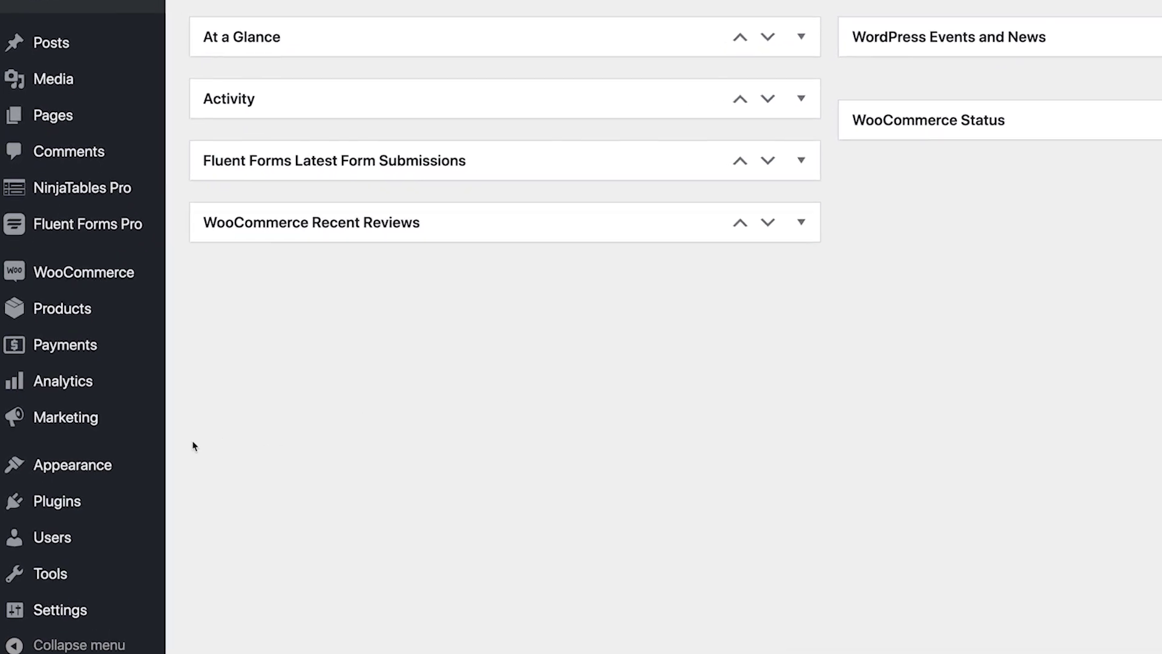
Step: Find FluentCRM in the plugin directory, install it and activate it
mouse_move(95, 501)
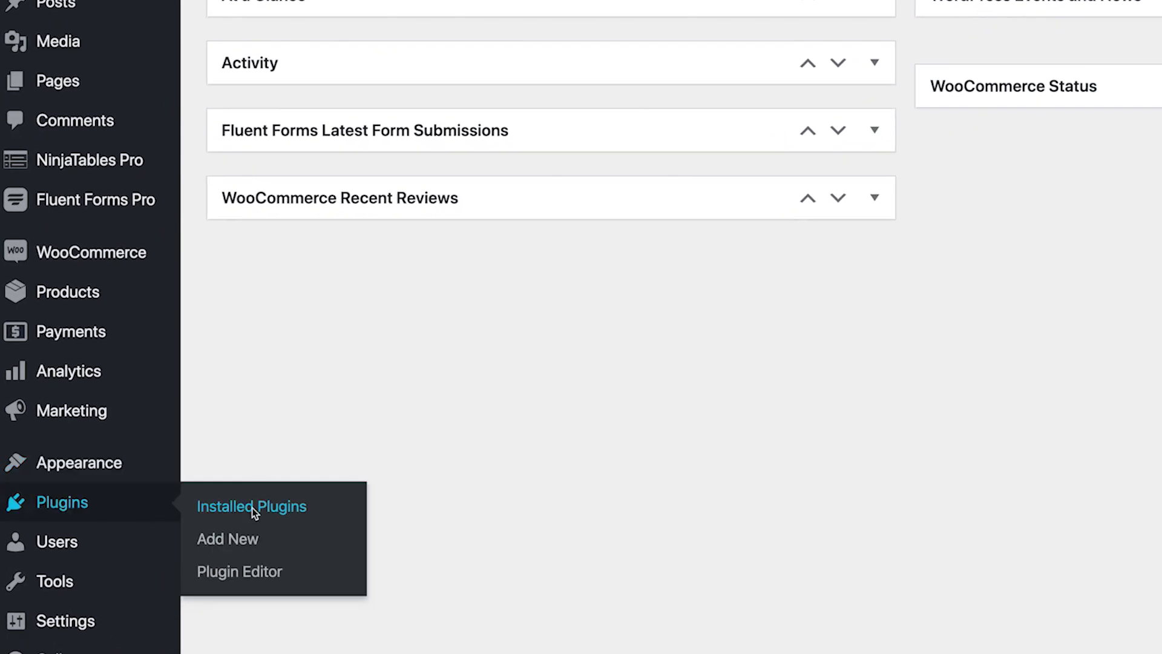
click(245, 536)
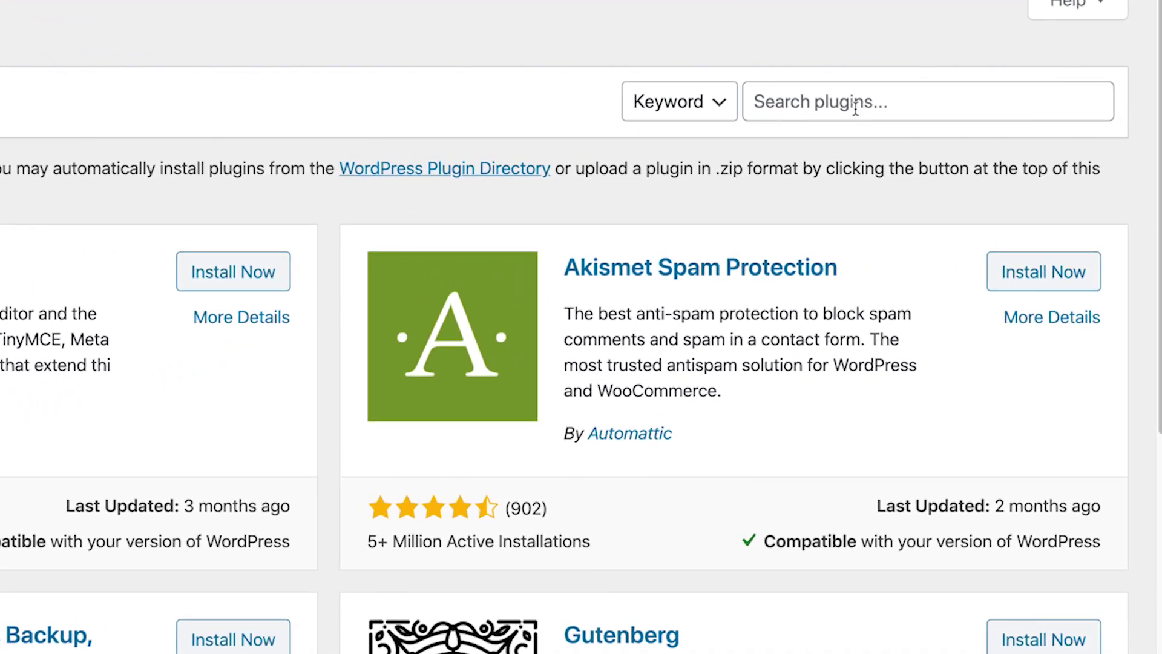
click(860, 101)
text(FluentCRM)
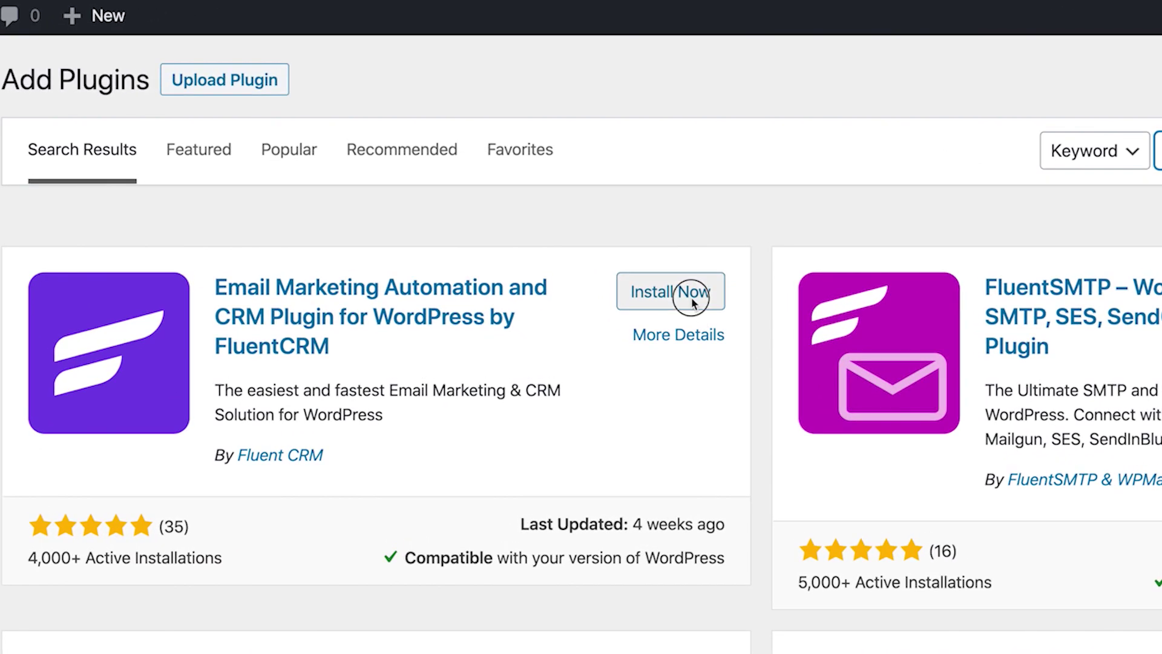
click(692, 299)
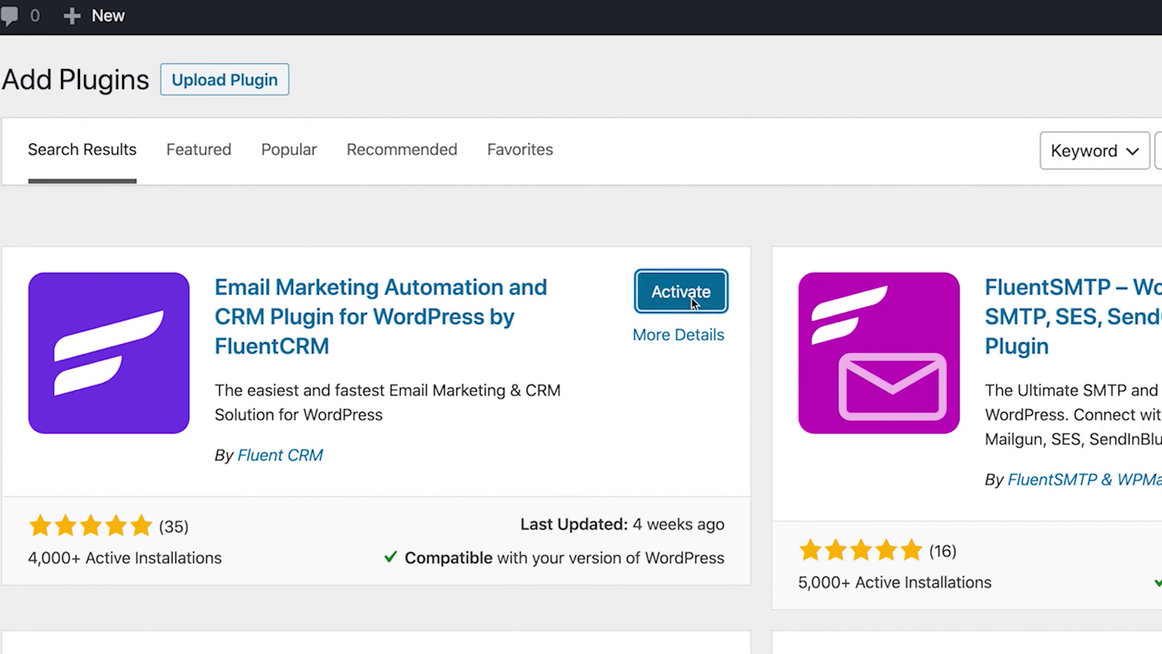
click(692, 299)
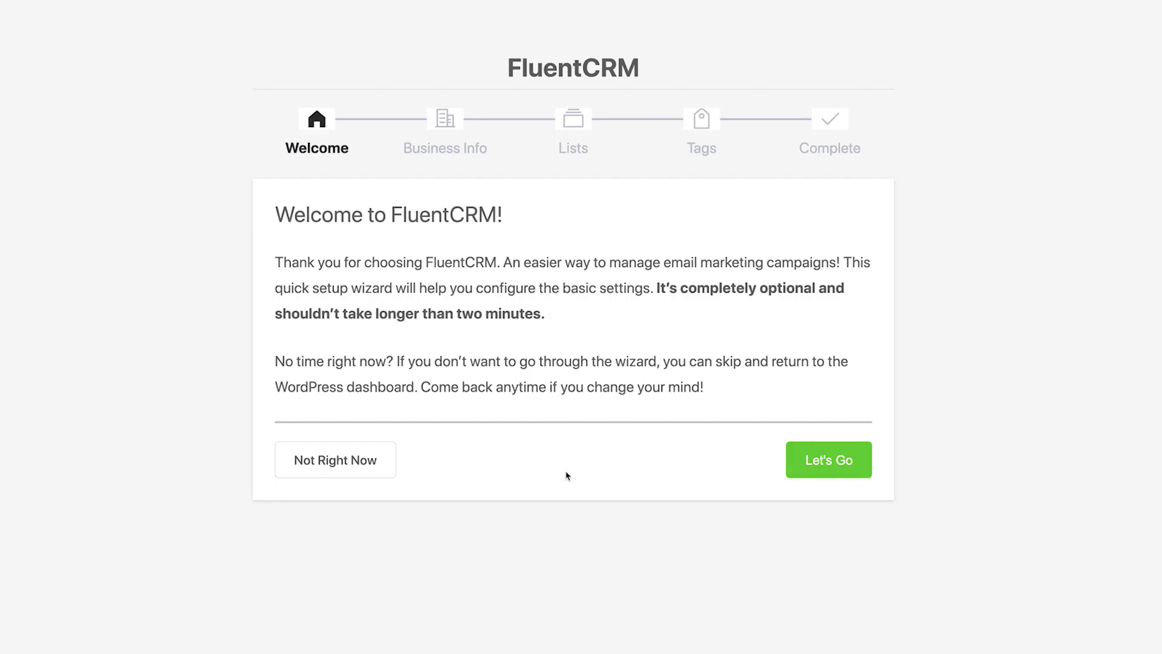
Step: Start the setup wizard and create the first contact list, New Leads
click(839, 463)
click(837, 553)
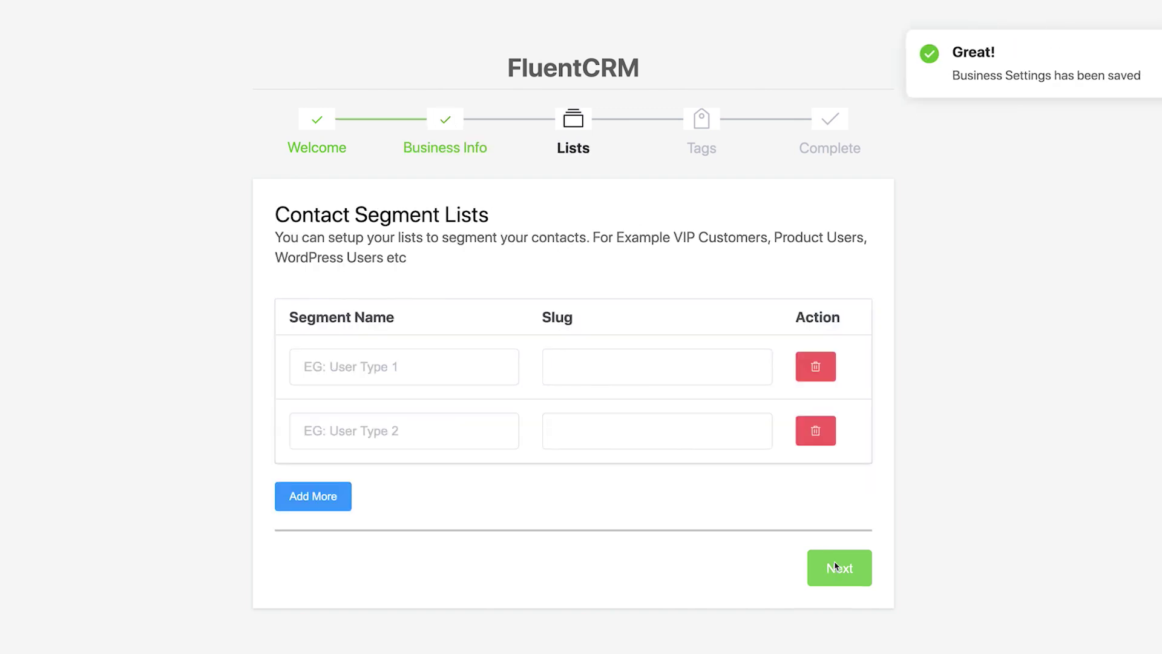
click(357, 354)
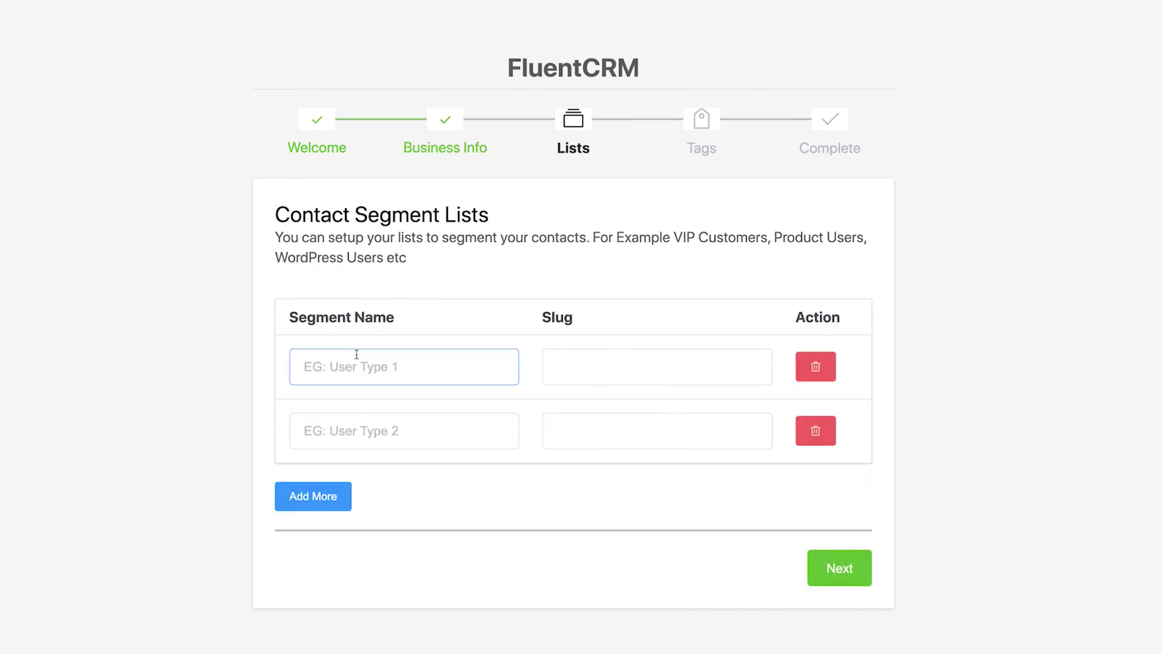
text(New Leads)
click(570, 377)
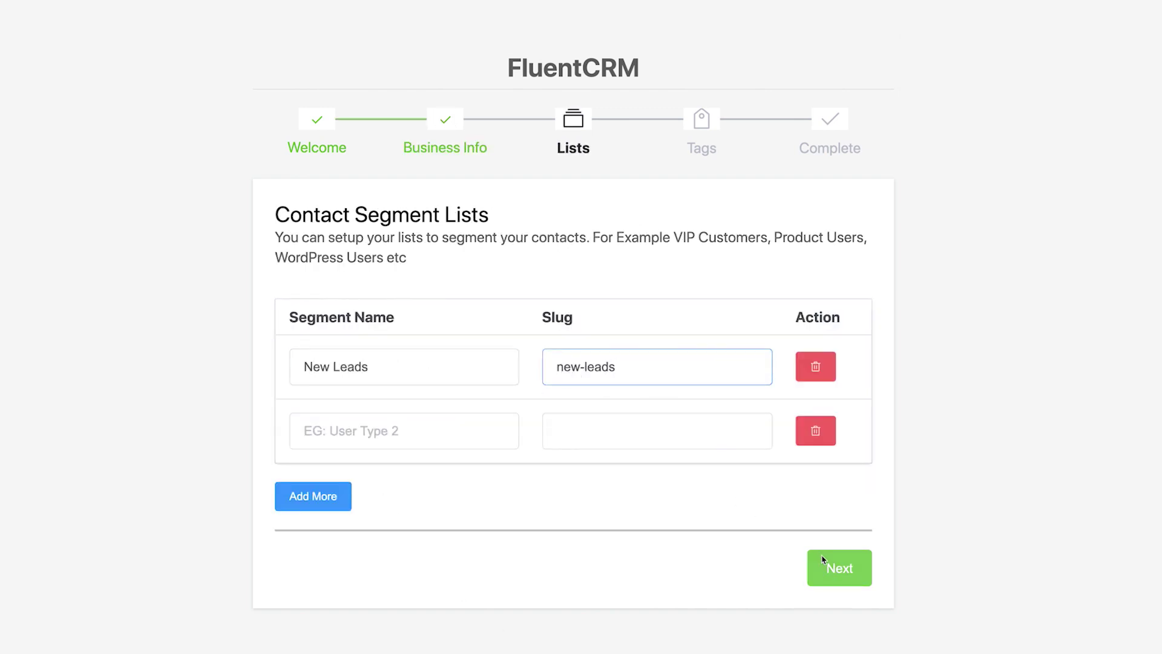
click(820, 558)
Step: Create the Subscriber contact tag and continue to the final step
click(474, 375)
text(Subscriber)
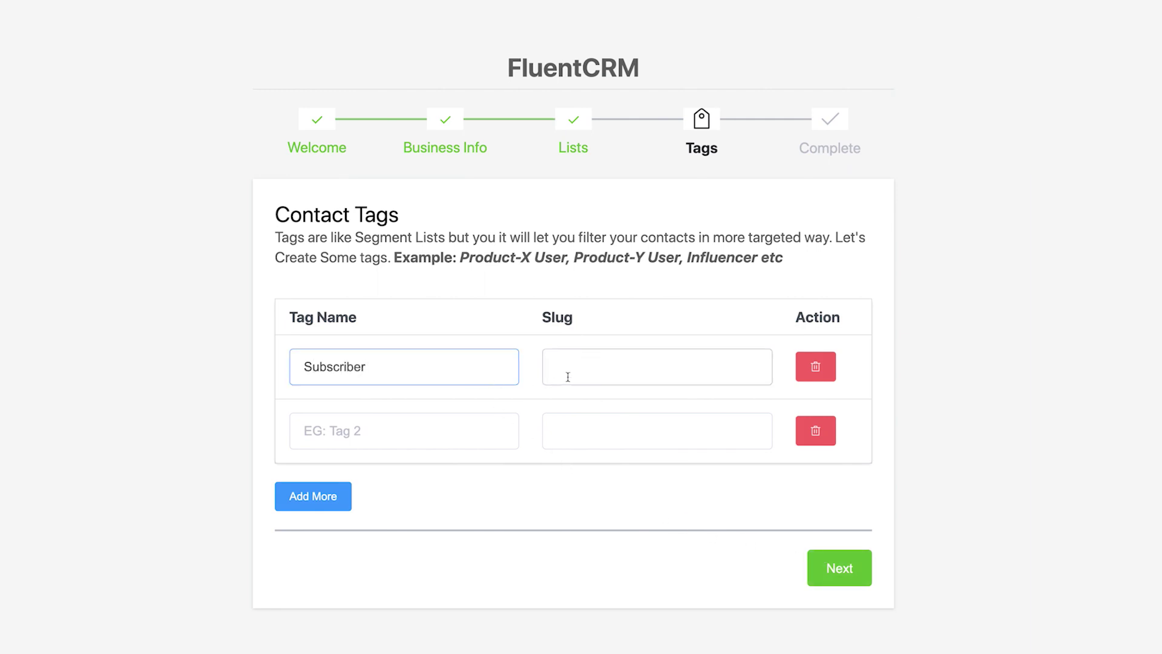
click(568, 377)
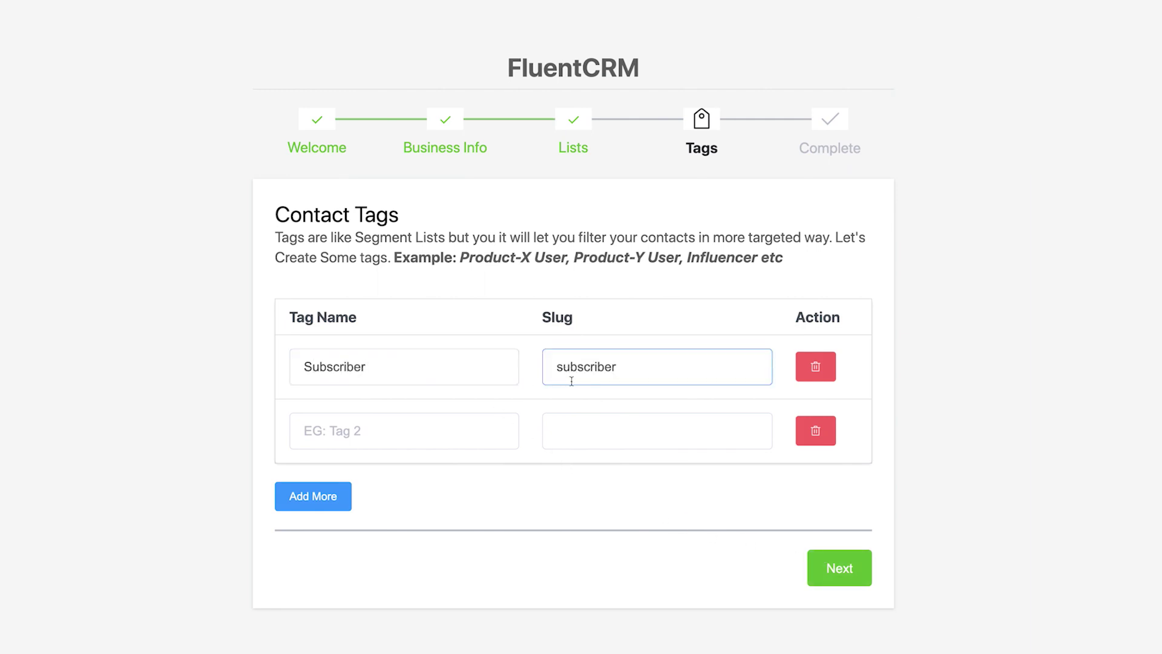
click(823, 566)
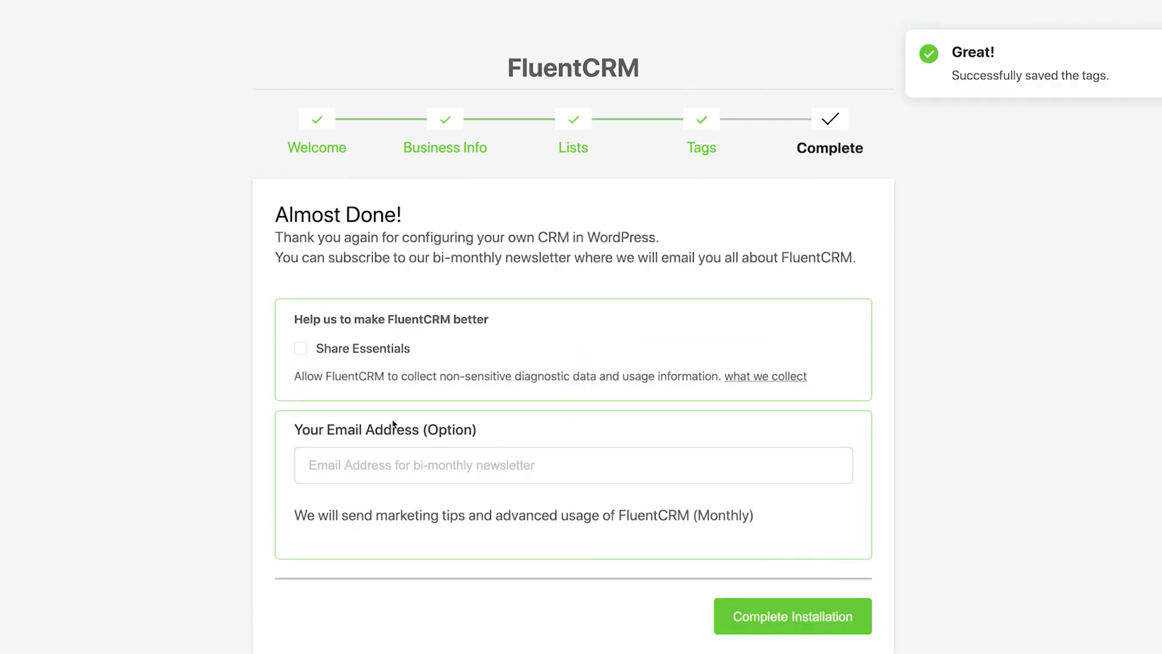
Step: Opt into sharing diagnostic data, enter a newsletter e-mail address, and complete installation
click(300, 349)
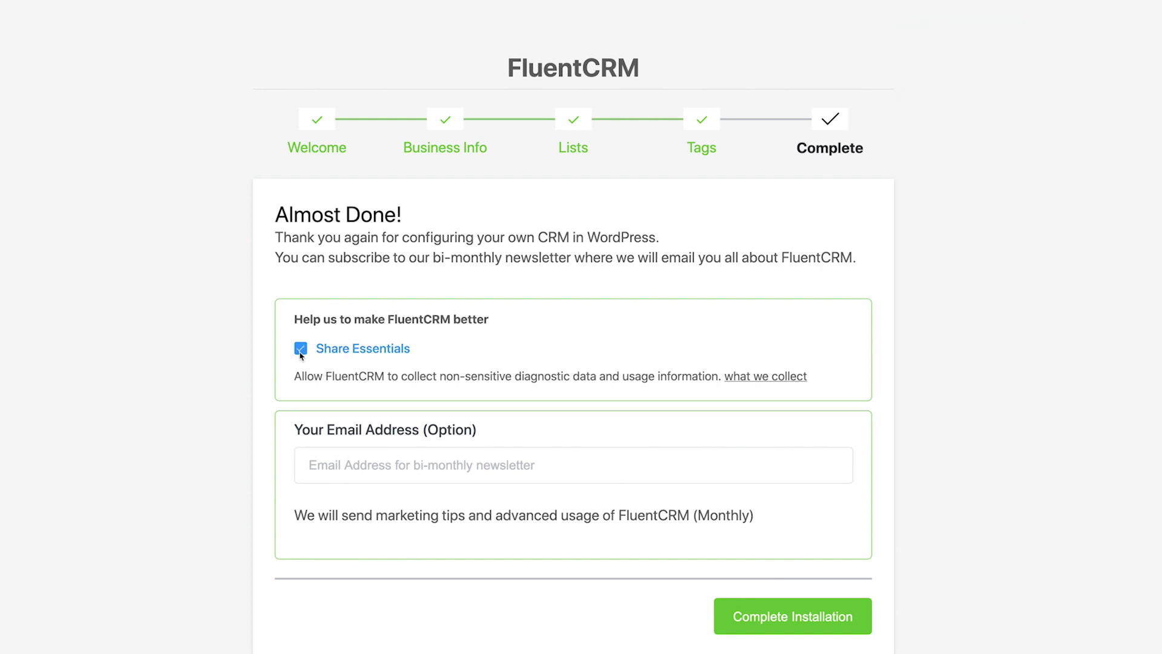
click(337, 460)
click(734, 621)
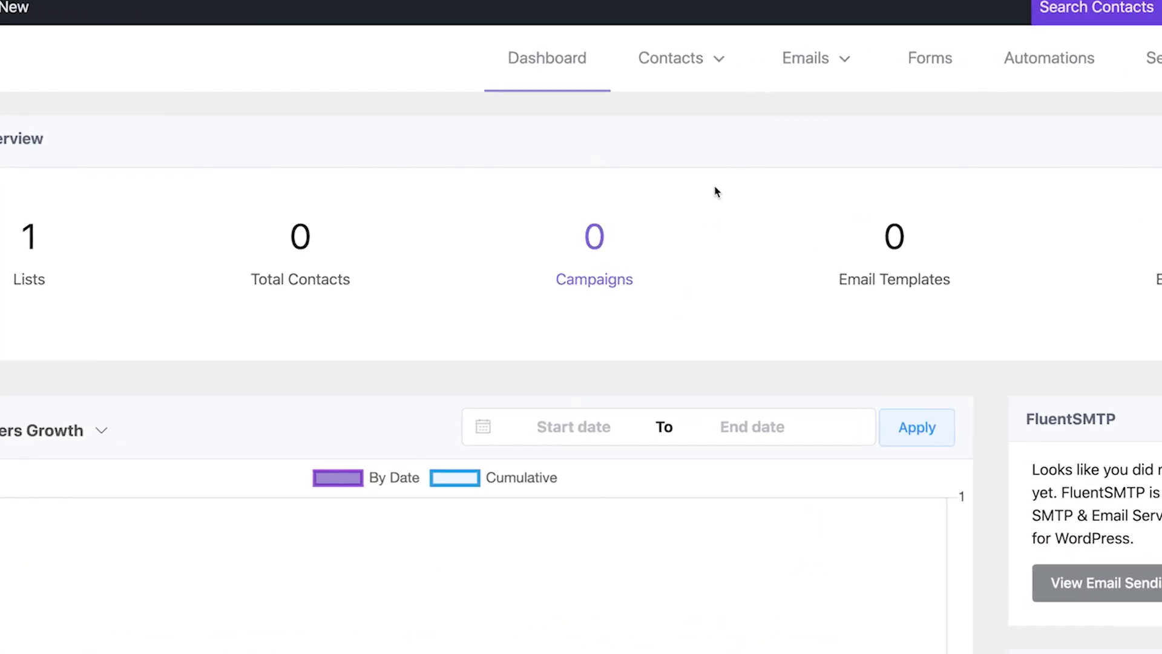
Step: Go to All Contacts and dismiss the single-contact form
mouse_move(711, 54)
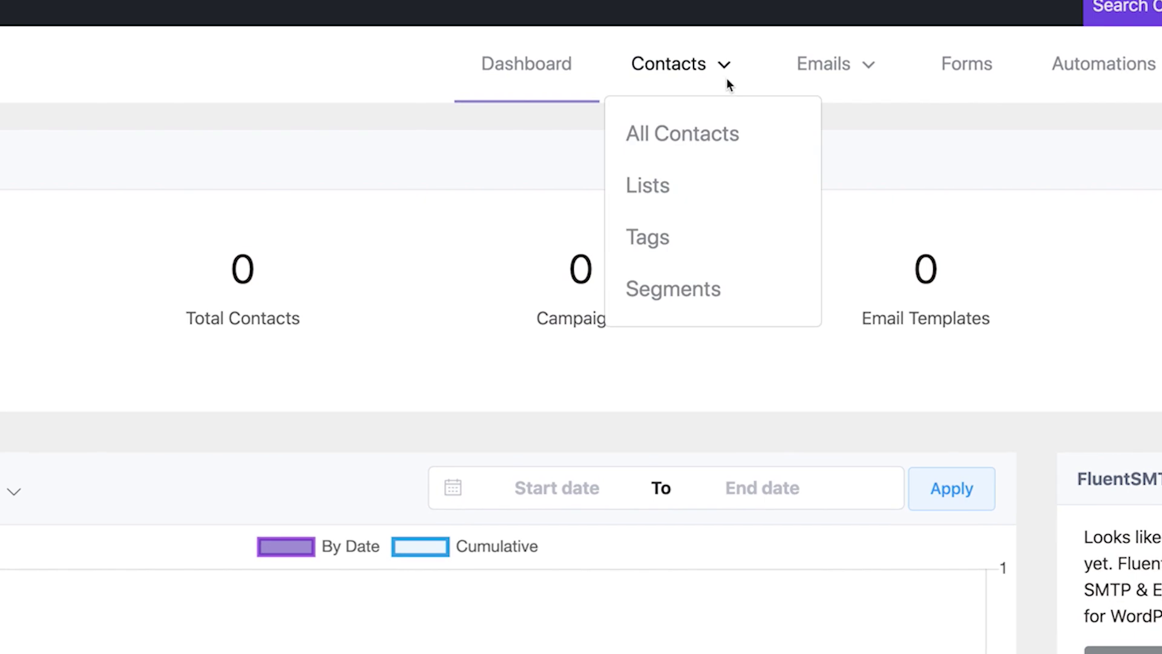
click(724, 133)
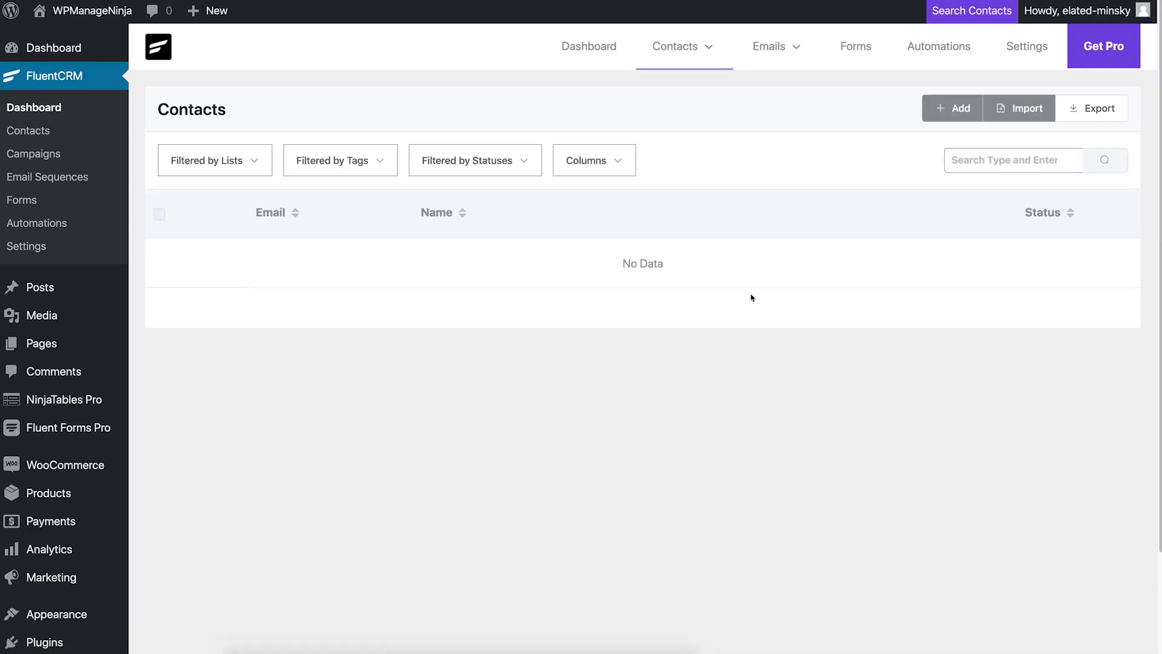
click(943, 109)
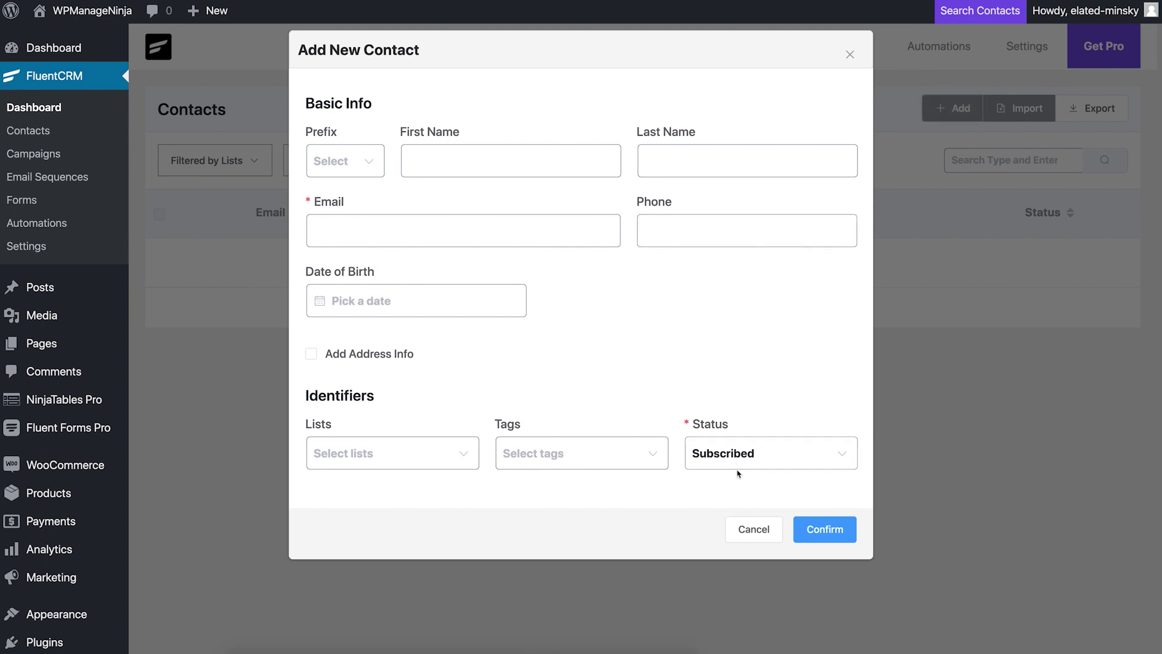
click(751, 530)
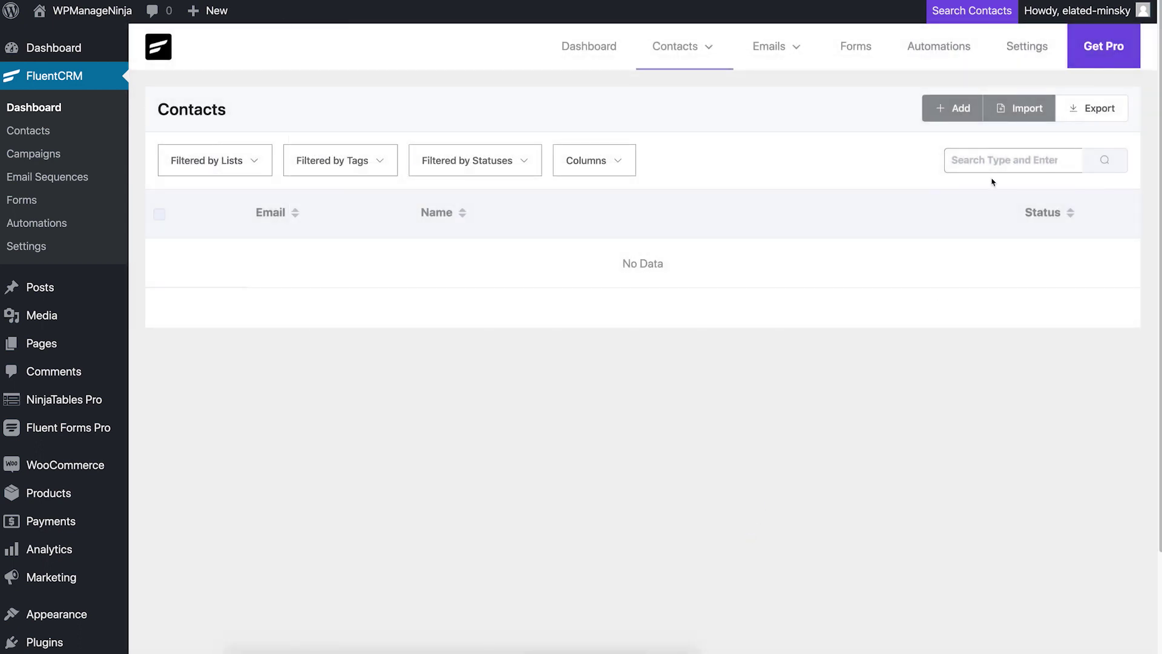
Step: Start a CSV contact import and upload Demo Contact.csv
click(1001, 111)
click(917, 249)
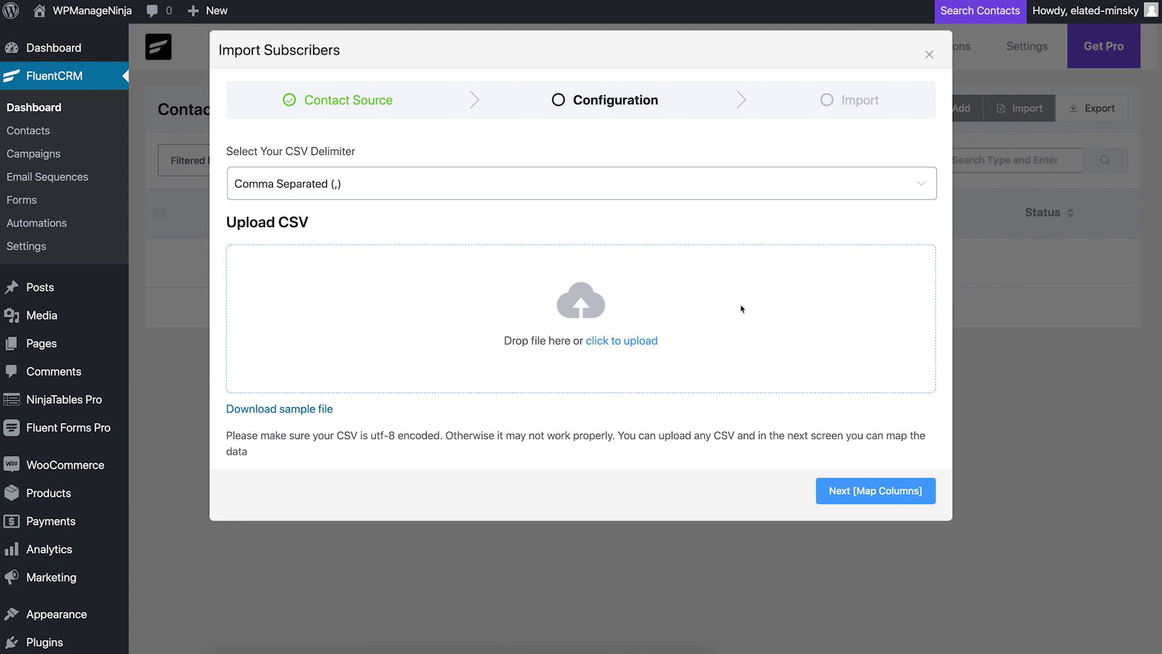
click(627, 344)
click(330, 71)
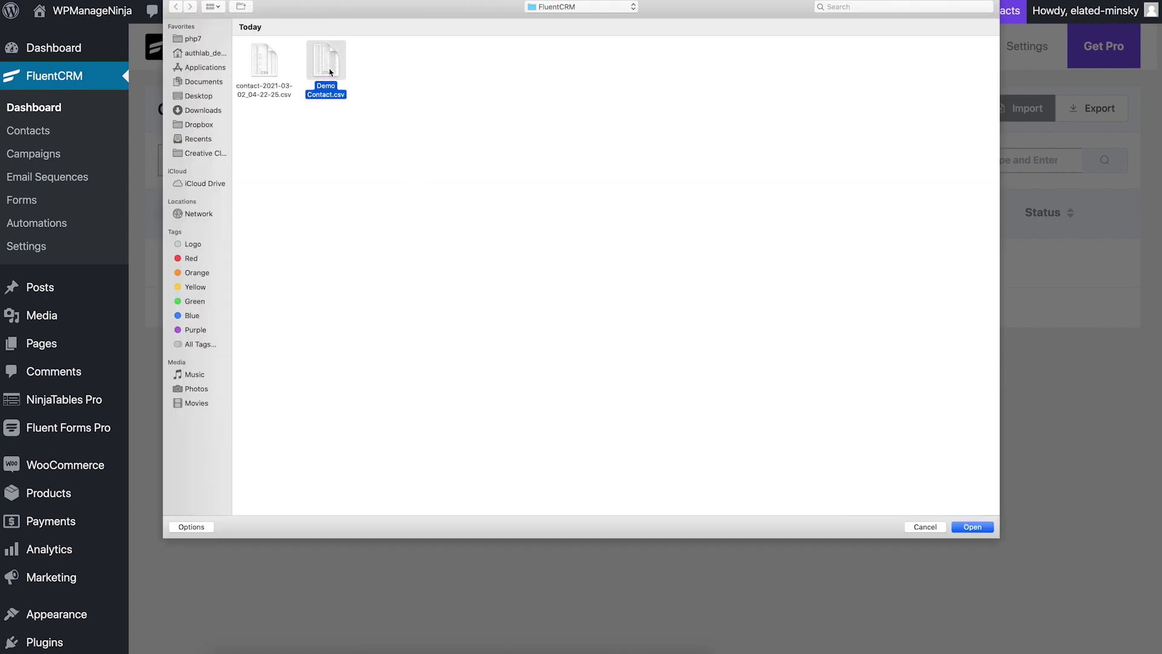
click(972, 527)
Step: Map the first_name, last_name, address and city columns to First Name, Last Name, Address Line 1, City
click(919, 493)
click(721, 267)
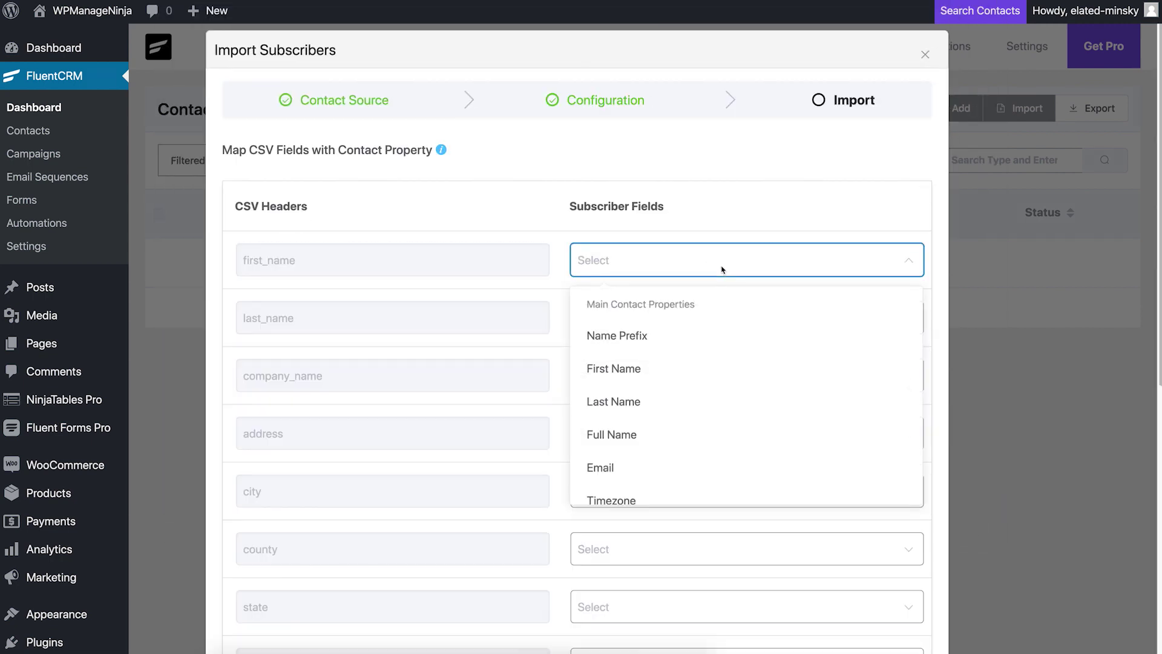
click(733, 361)
click(733, 317)
click(720, 451)
click(721, 433)
click(706, 394)
scroll(705, 394, down, 3)
click(705, 397)
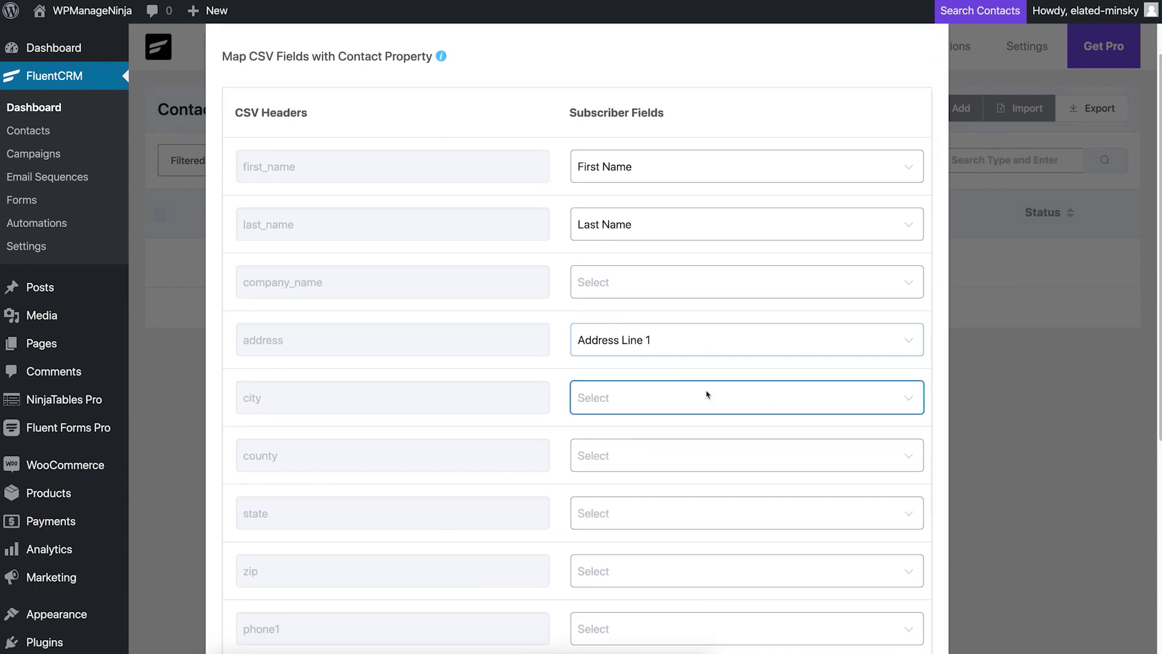
click(672, 588)
Step: Map the county, phone and email columns to Country, Phone and Email
click(673, 456)
click(672, 383)
scroll(675, 424, down, 3)
click(679, 493)
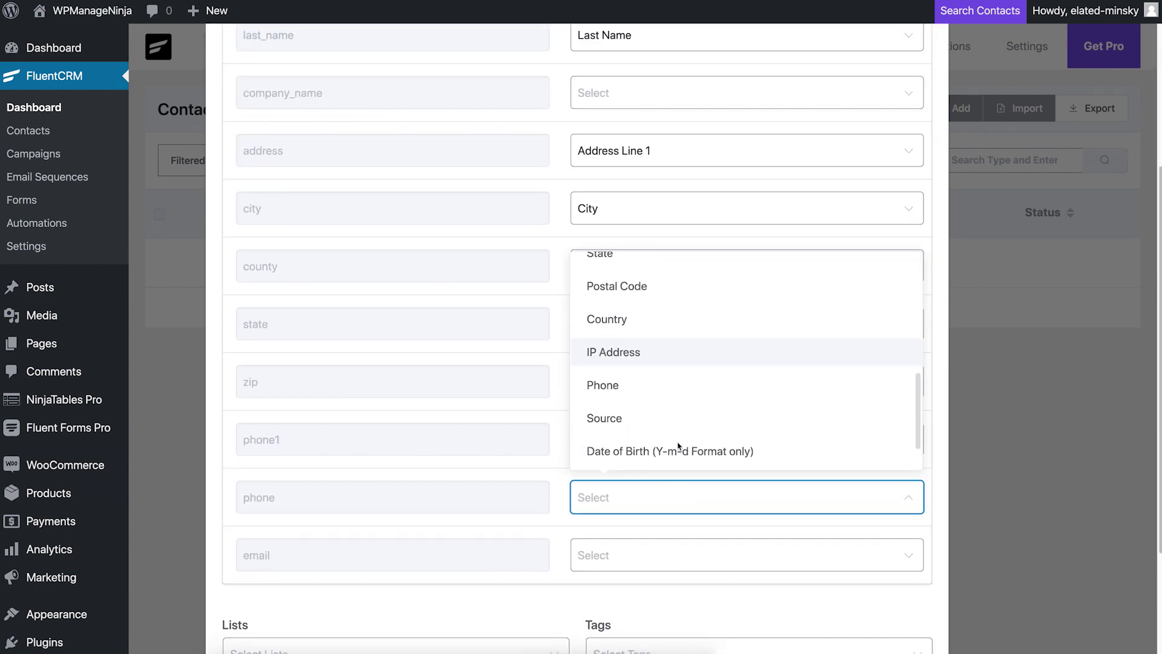
click(654, 548)
click(601, 489)
scroll(605, 423, down, 3)
Step: Import the contacts into New Leads, tagged Subscriber, with status Pending
click(554, 525)
click(260, 565)
click(665, 525)
click(627, 569)
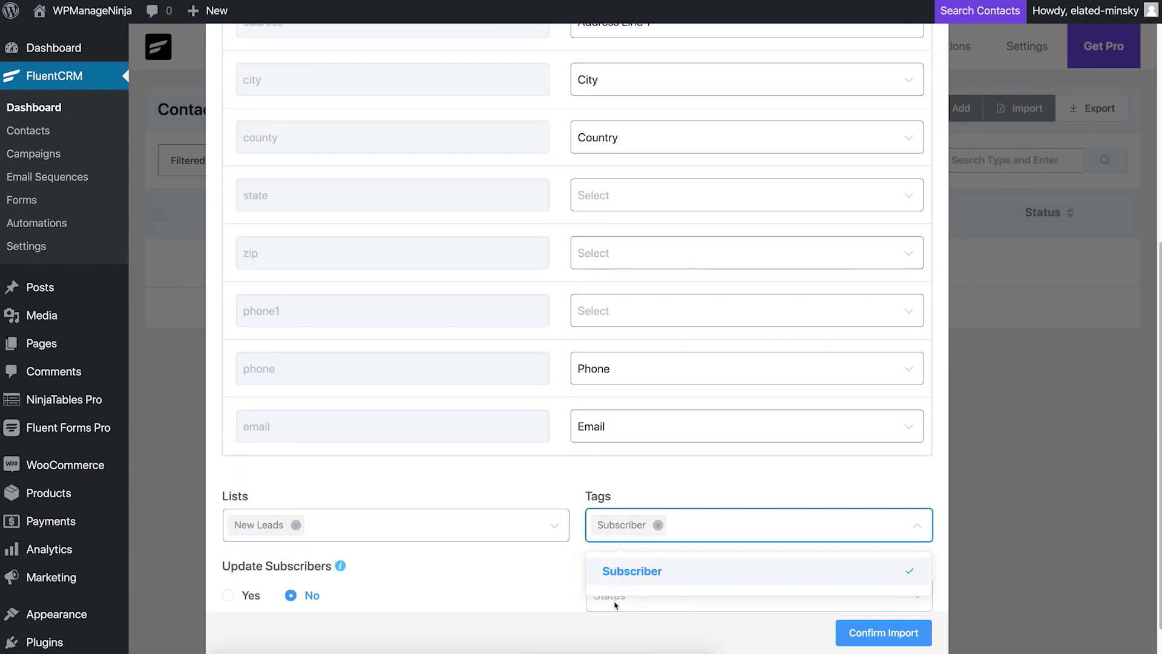
click(617, 596)
click(635, 457)
click(869, 638)
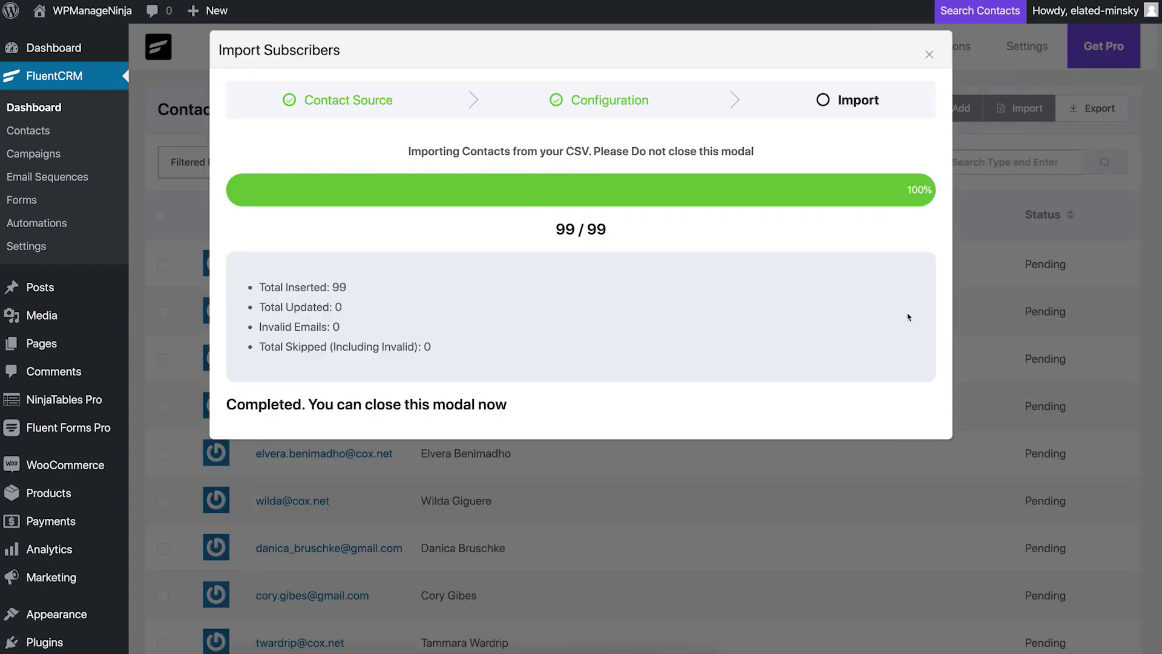
click(929, 54)
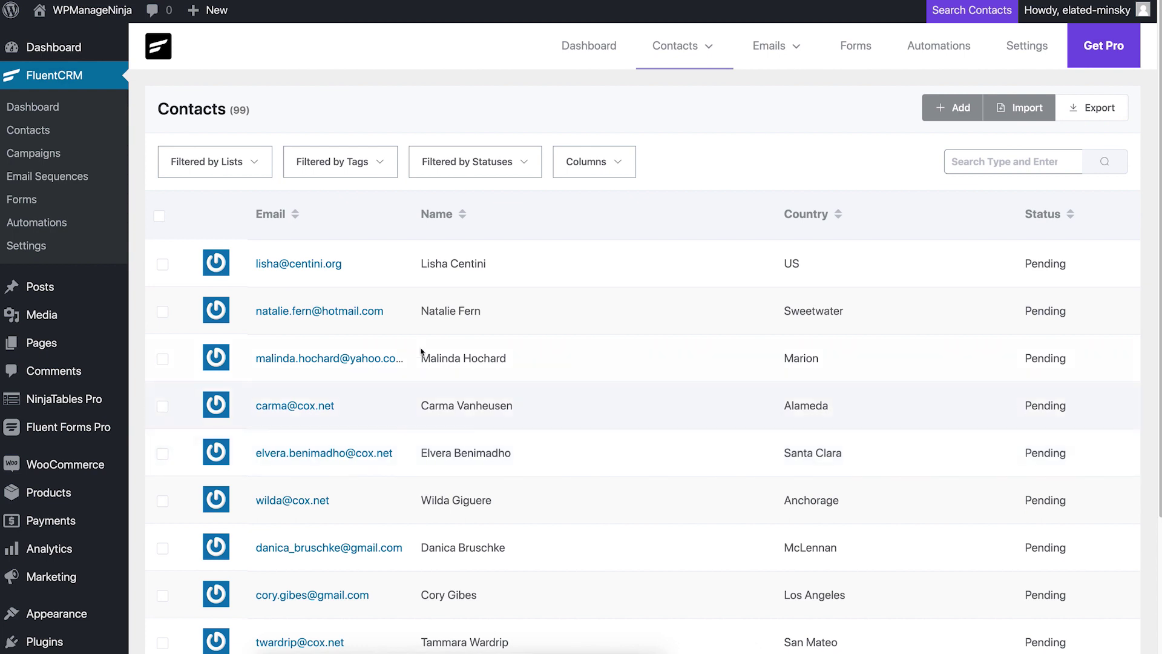
Step: Open the first imported contact and review its details, emails, purchases and form submissions
click(335, 266)
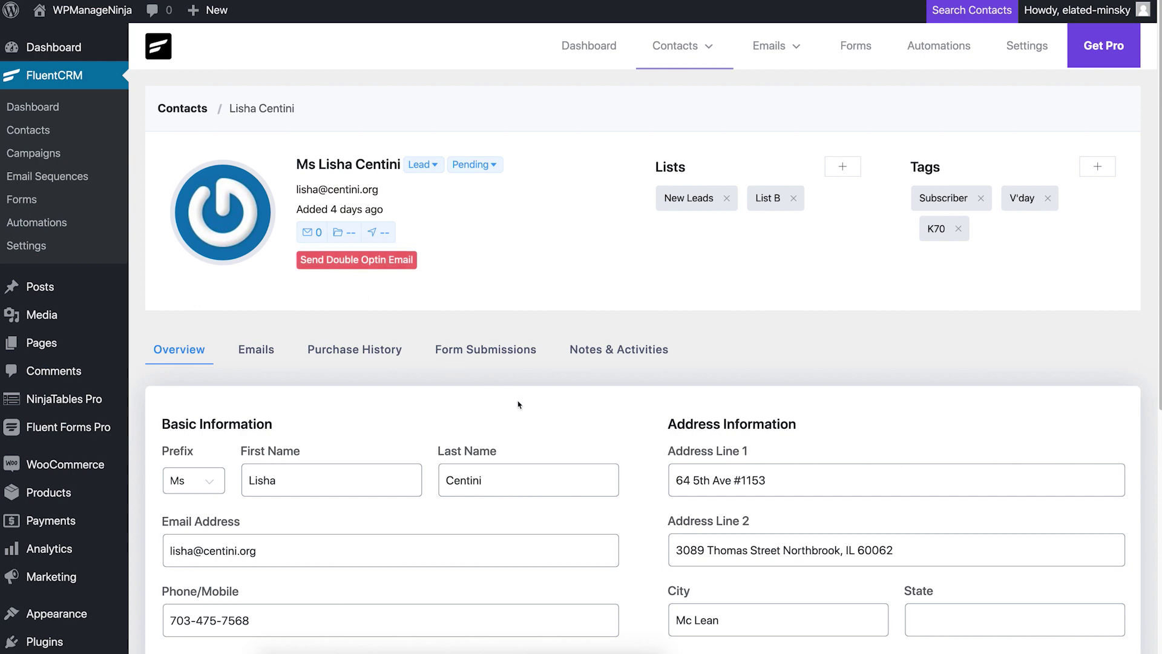
scroll(519, 405, down, 2)
scroll(518, 400, down, 1)
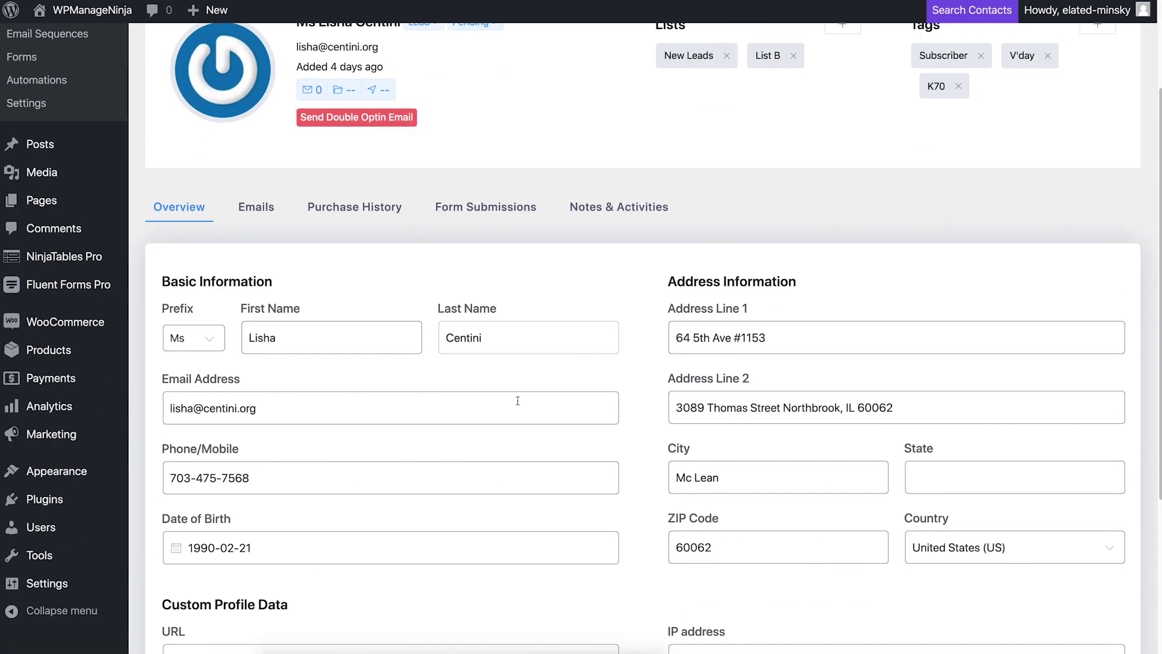
click(362, 343)
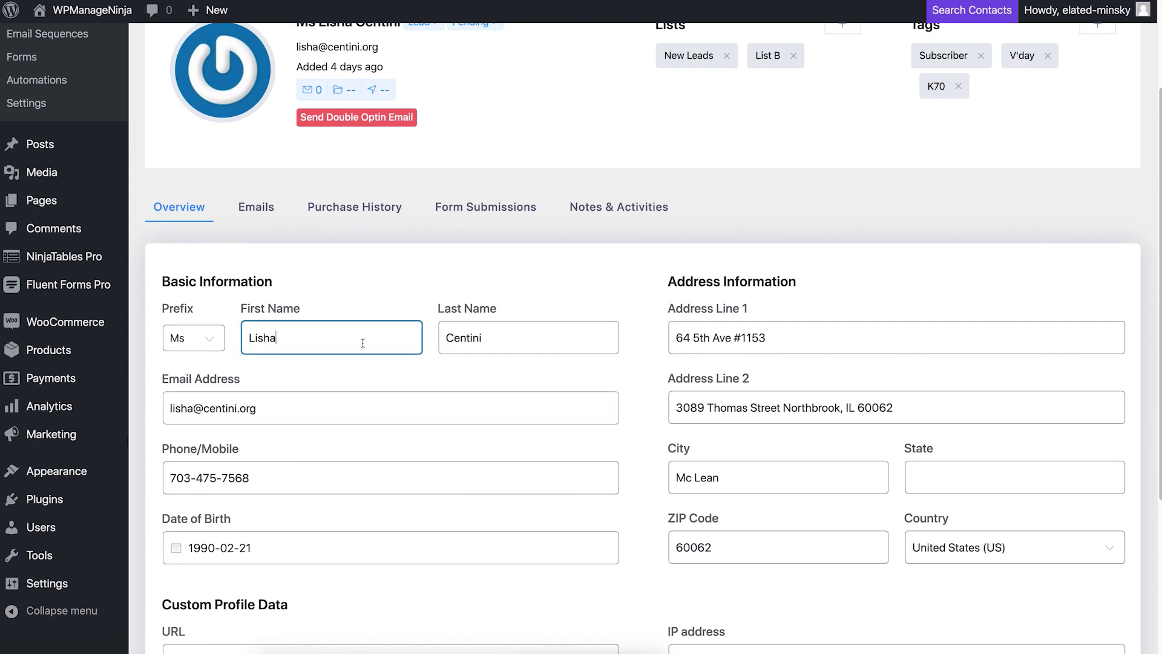
click(371, 399)
click(367, 467)
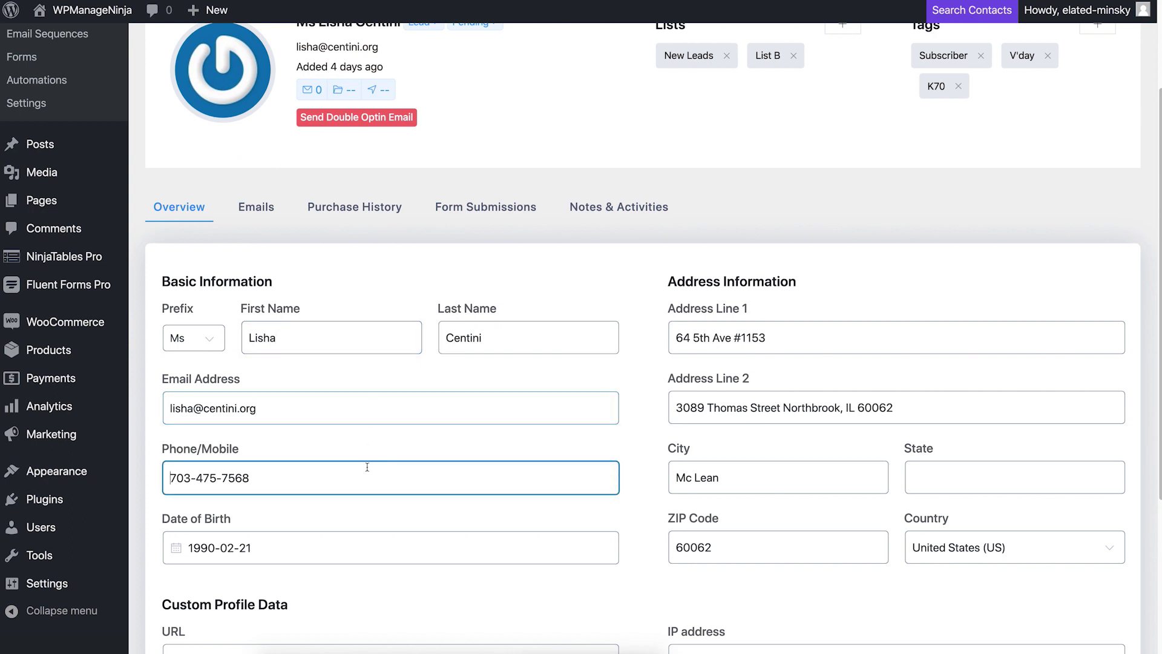
click(255, 212)
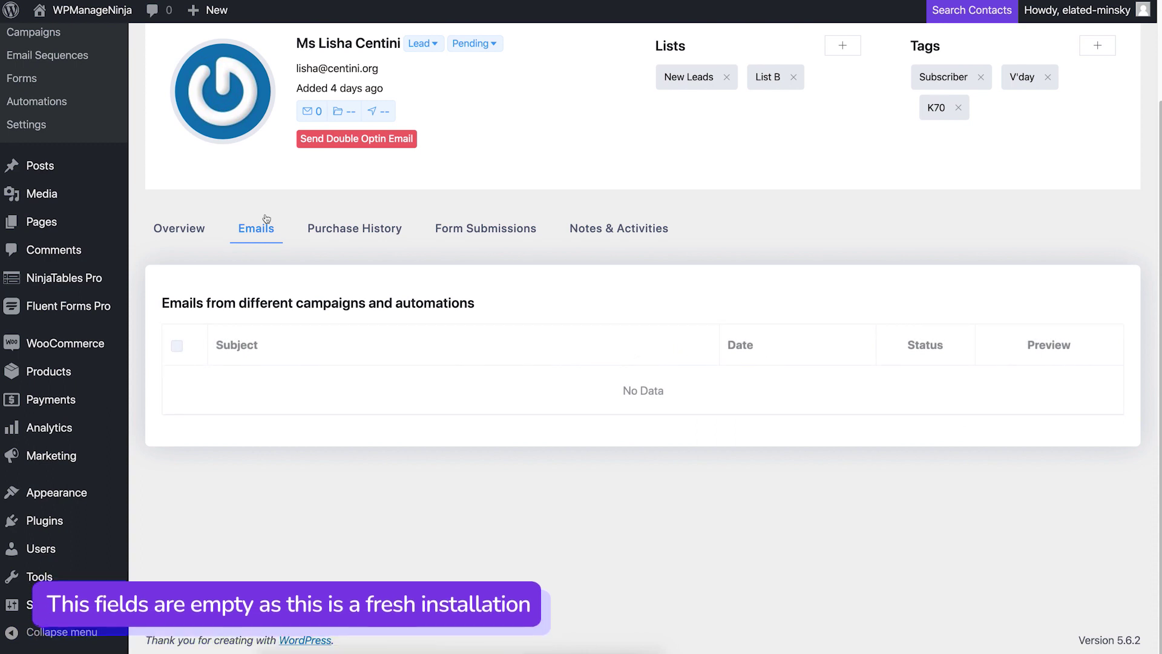
click(333, 234)
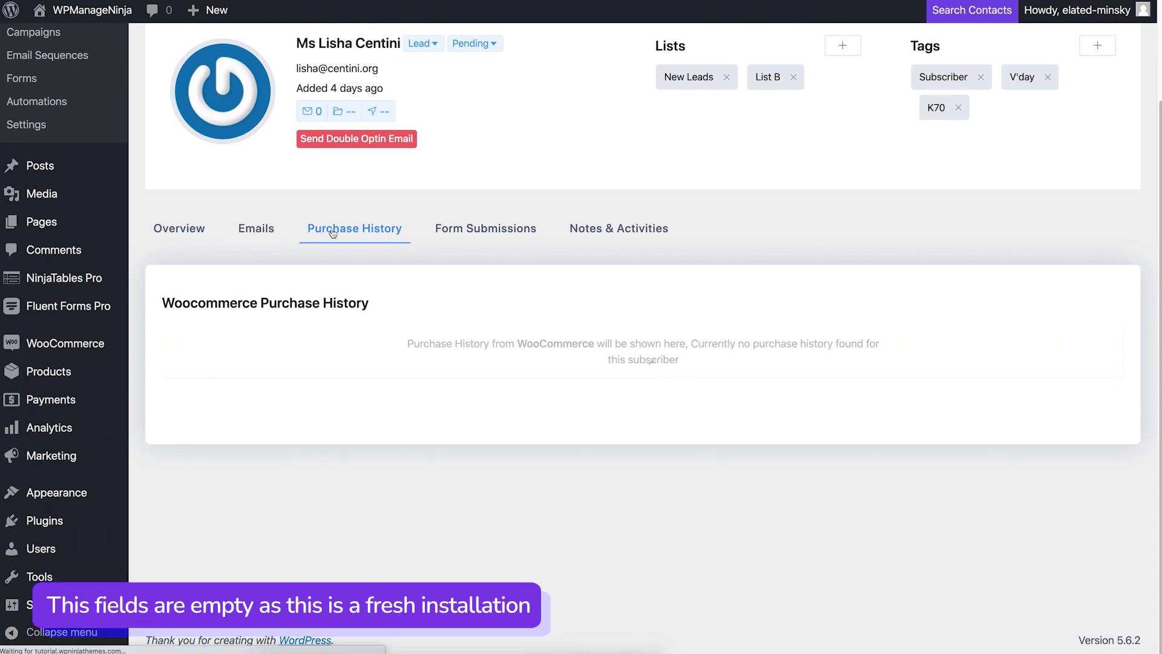
click(474, 237)
click(198, 231)
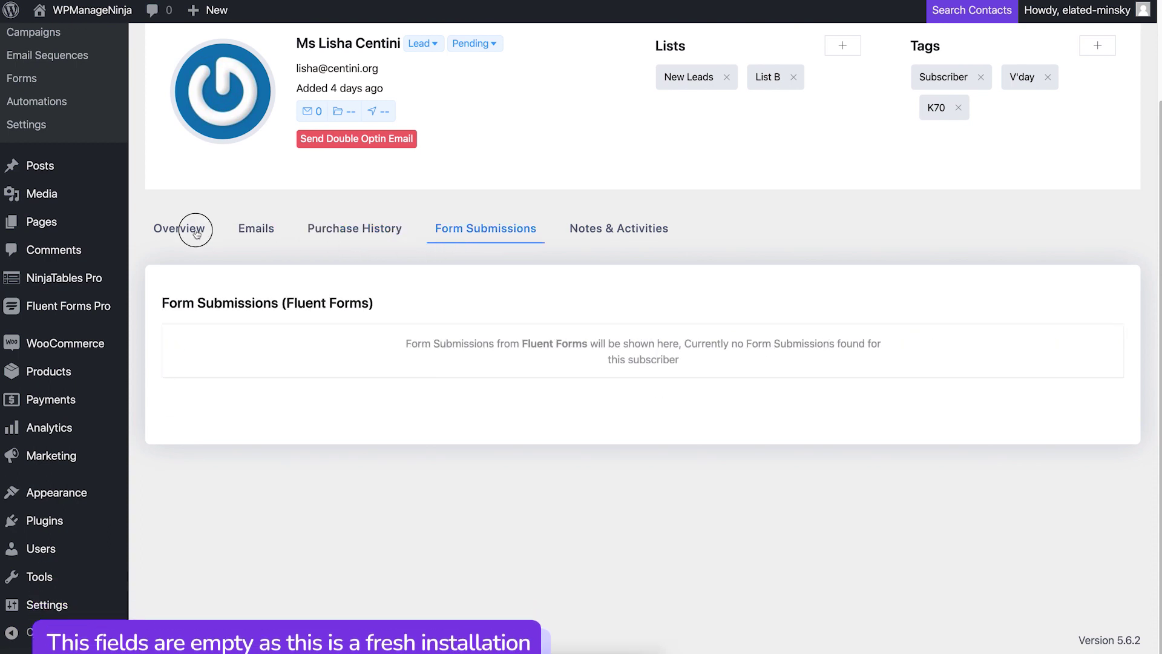
Step: Trim "(x86_64)" from the Browser Version, leaving "Version 88.0.4324.192 (Official Build)", and update the contact
scroll(438, 385, down, 4)
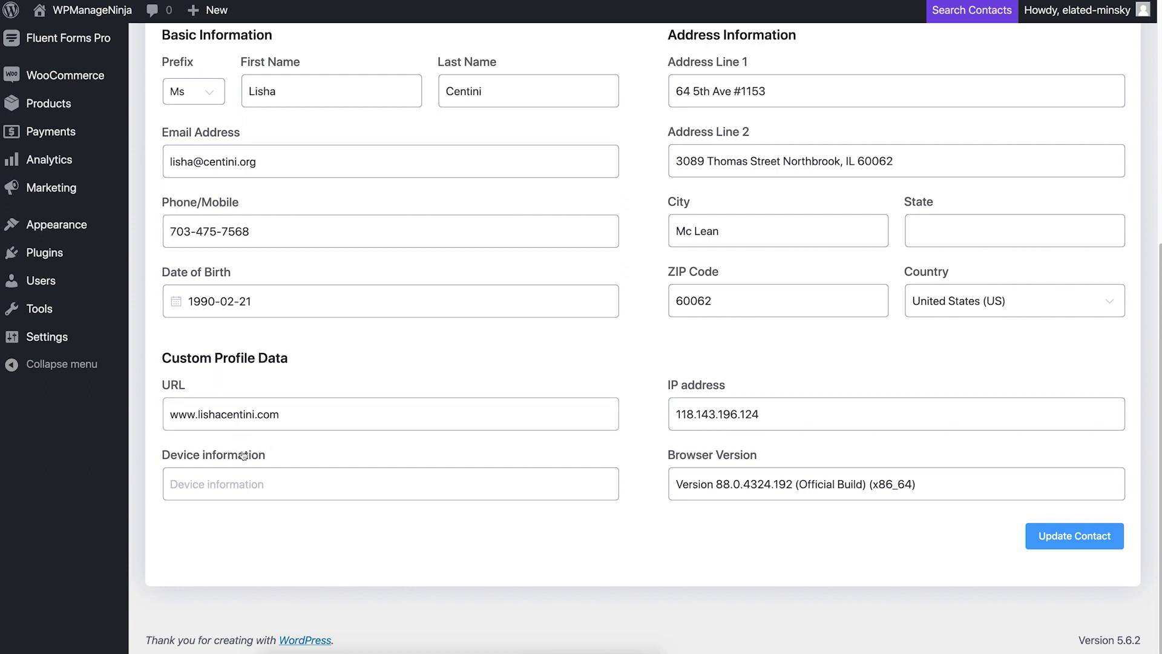
click(722, 477)
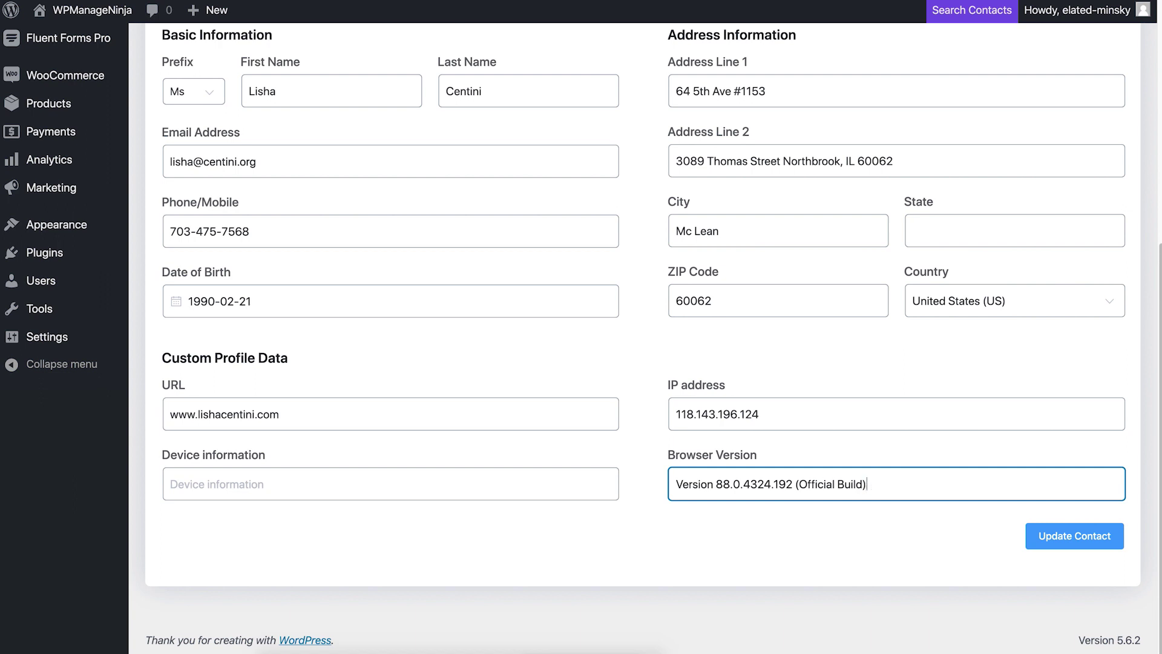
click(1046, 542)
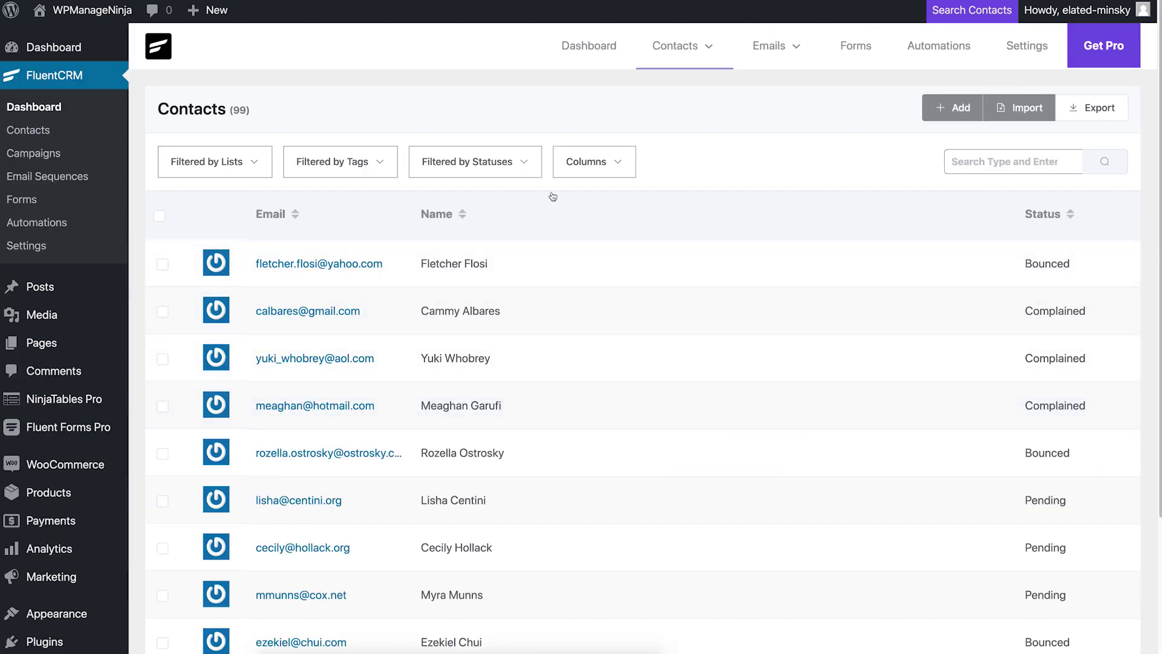
Step: Filter the contacts by status, switching from Pending to Subscribed only
click(518, 161)
click(505, 305)
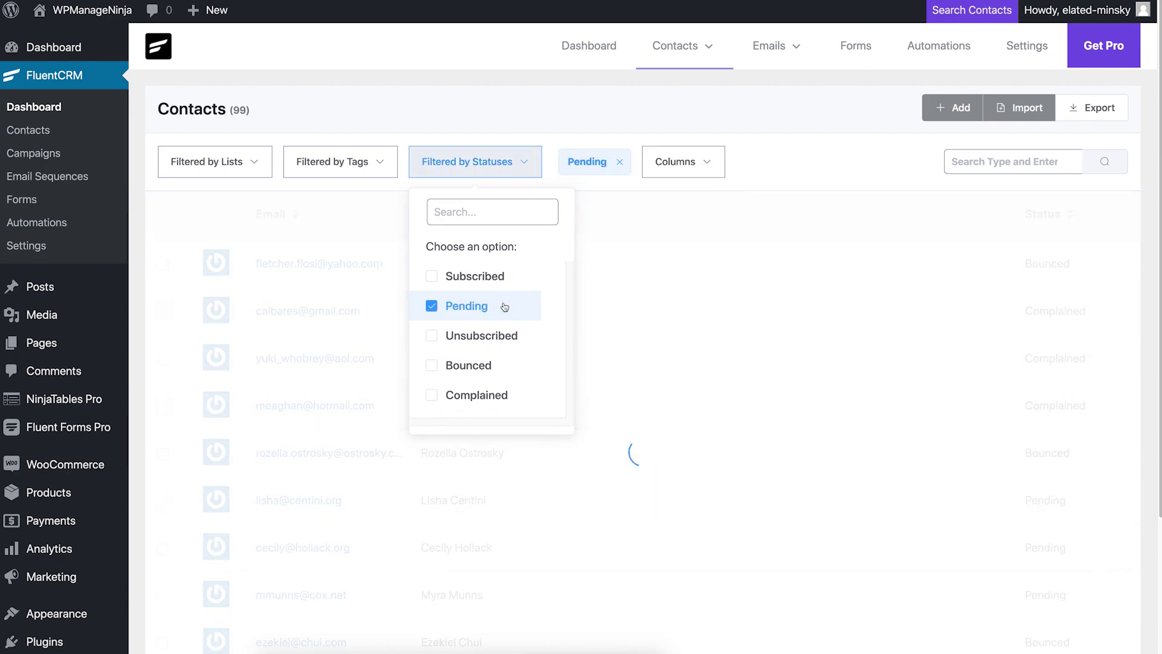
click(635, 397)
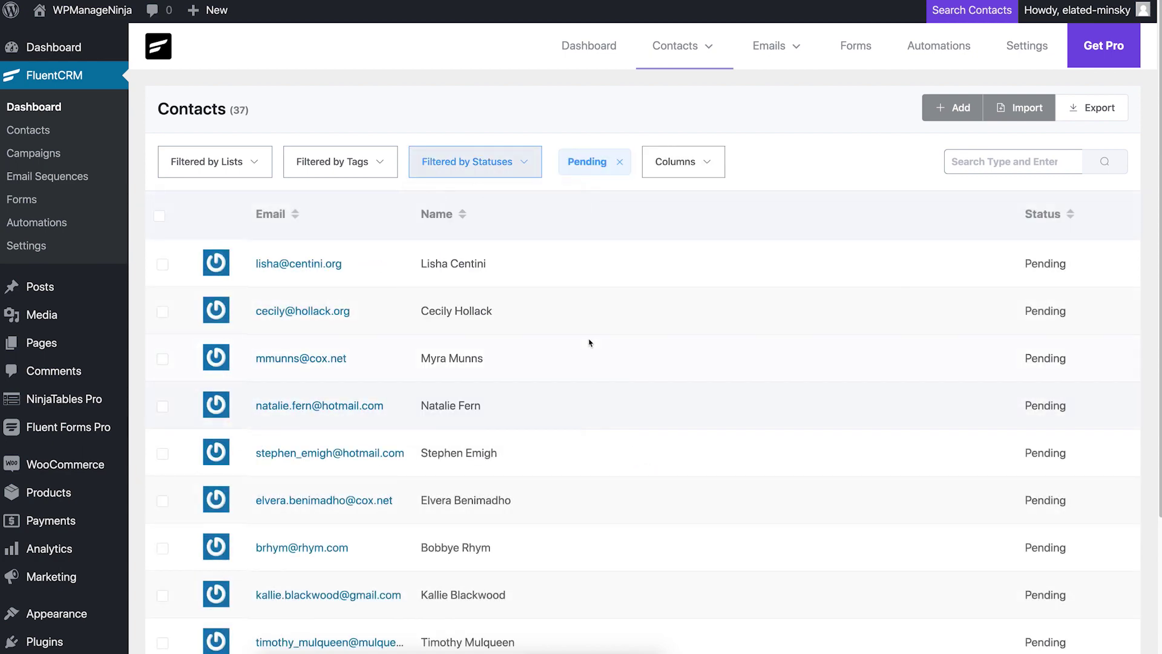
click(513, 163)
click(469, 276)
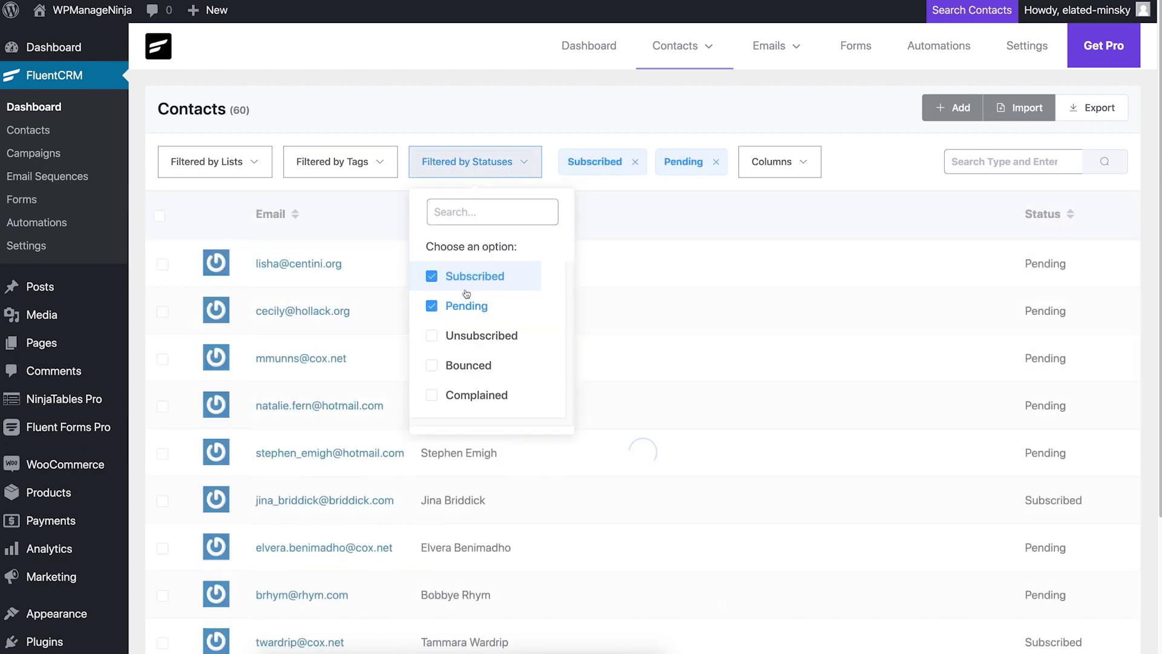
click(433, 306)
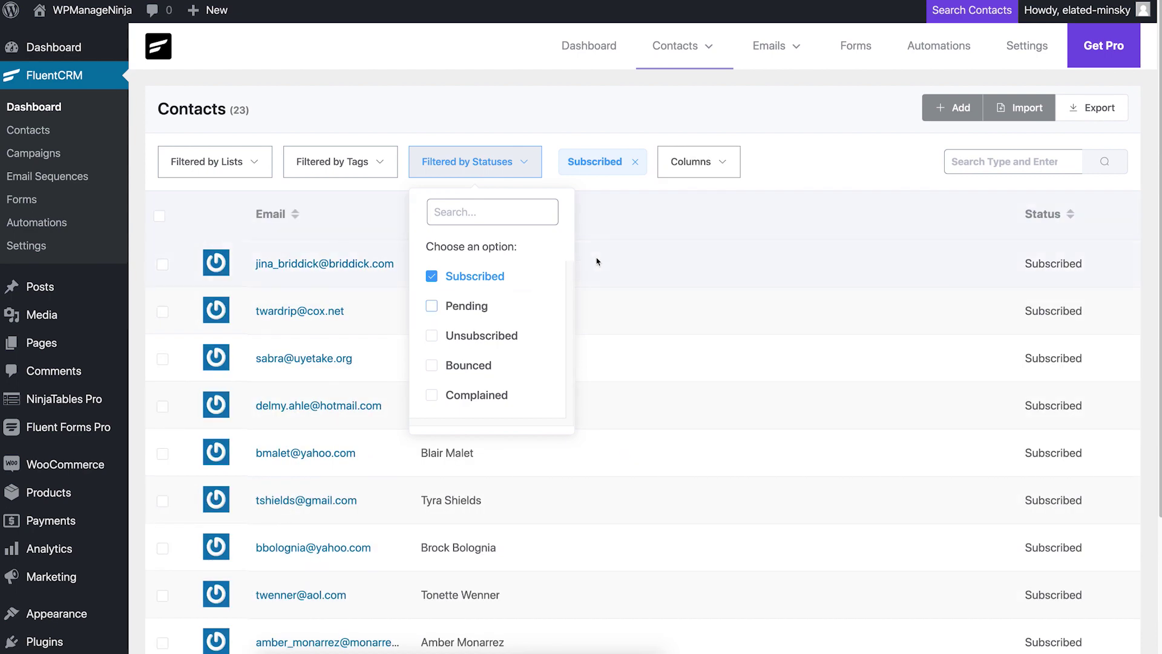
click(579, 250)
click(524, 161)
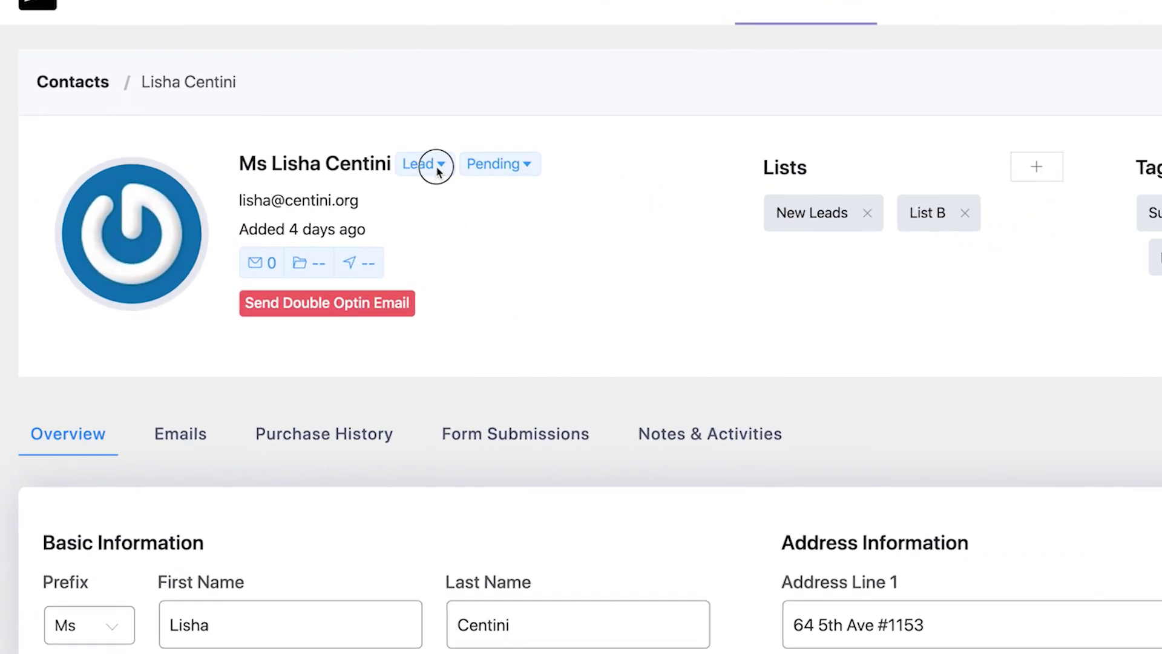
Step: Change the contact type from Lead to Customer
click(437, 165)
click(597, 165)
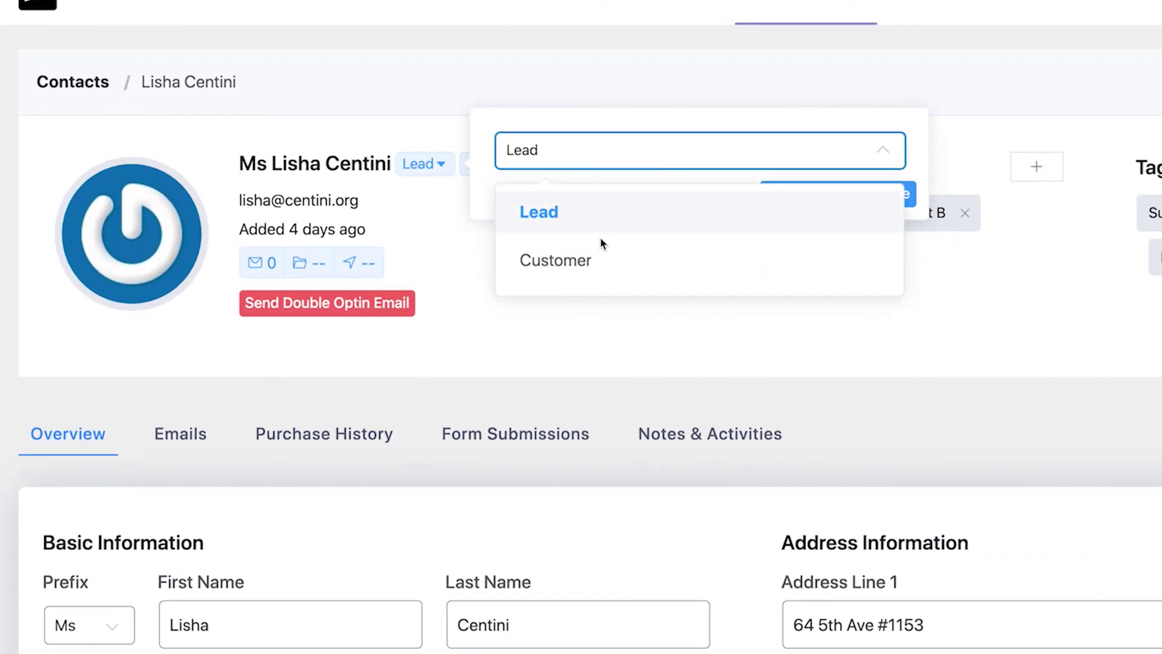
click(603, 261)
click(797, 200)
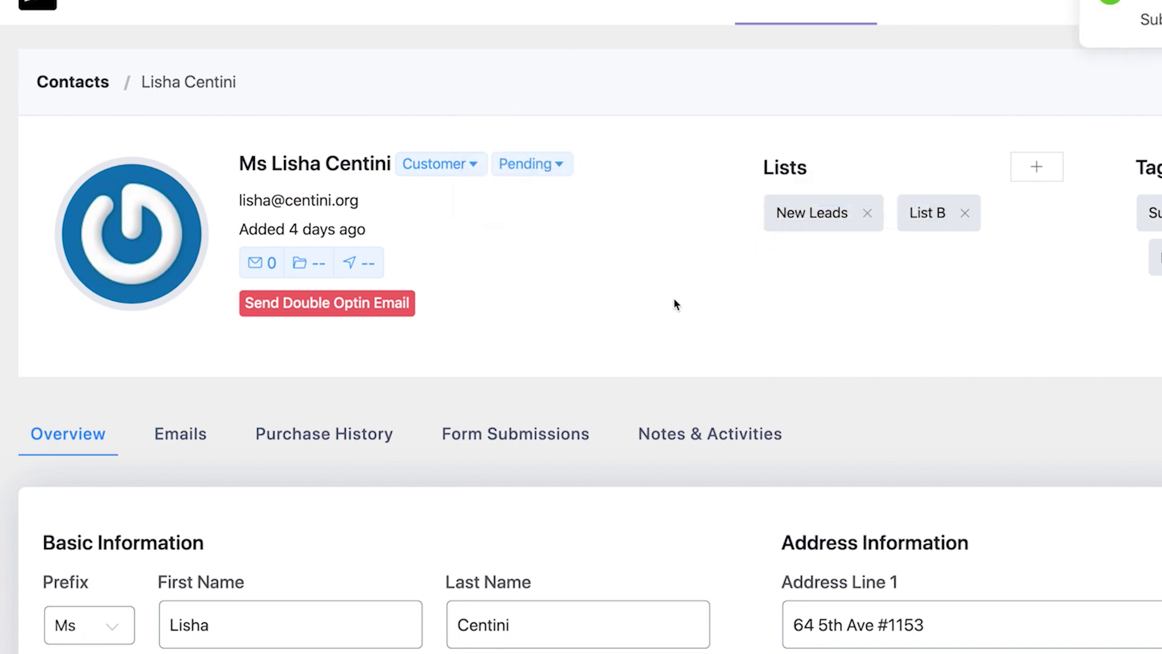
Step: Change the subscription status from Pending to Subscribed
click(561, 164)
click(716, 158)
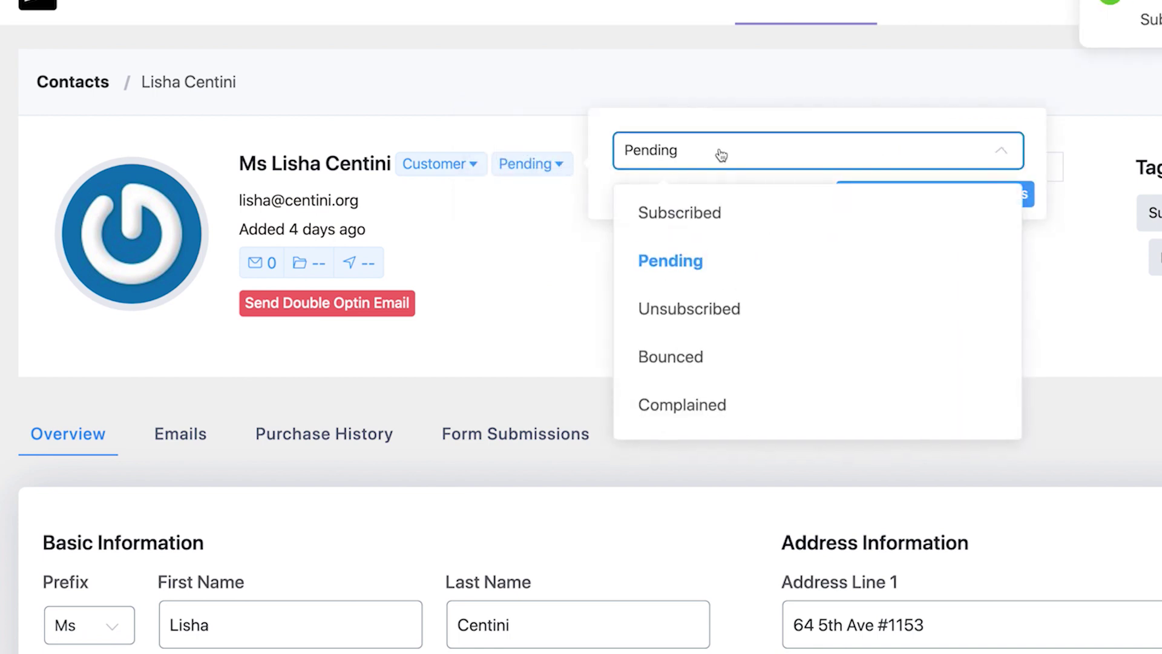
click(720, 211)
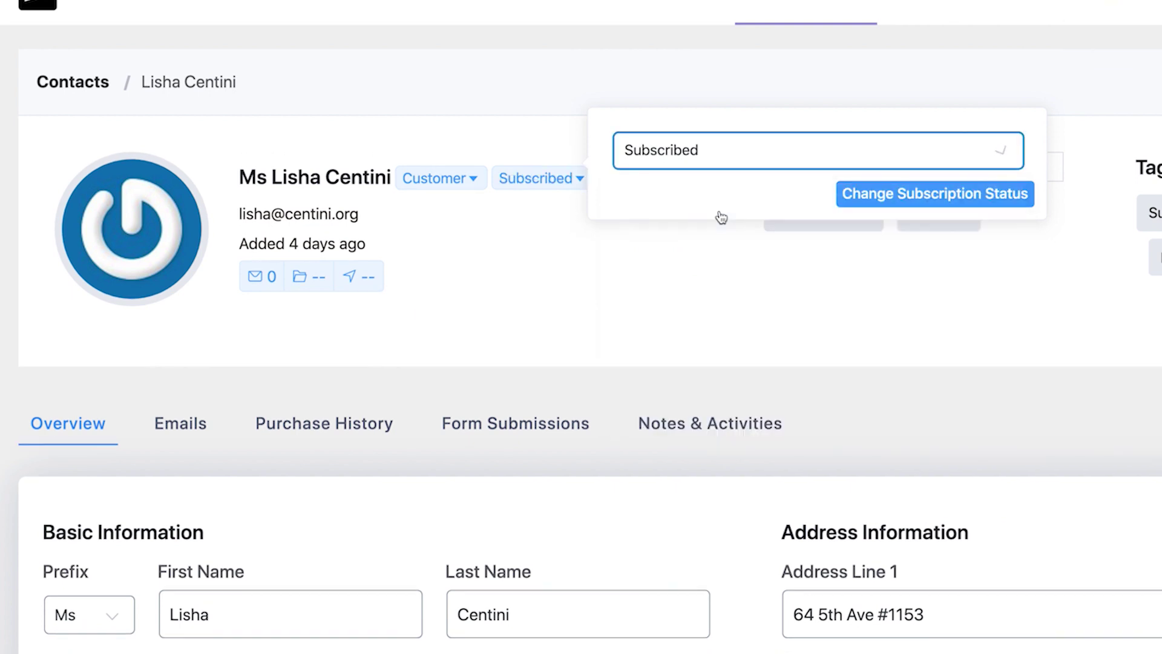
click(891, 200)
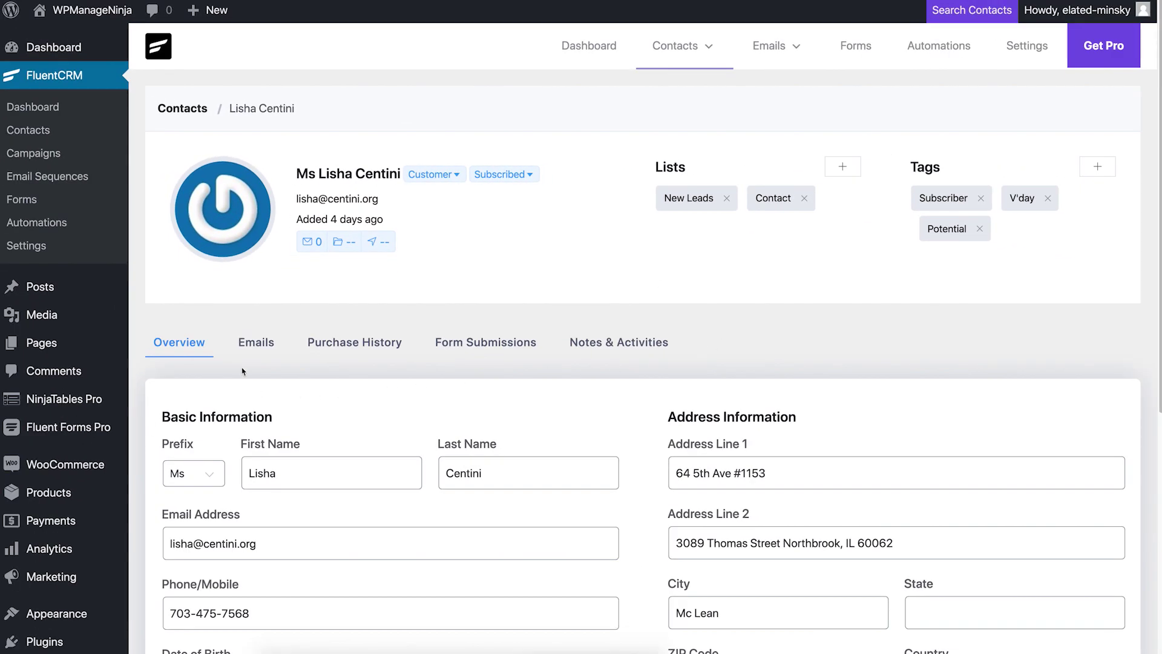
Step: Review the contact's Emails, Purchase History, Form Submissions and Notes & Activities tabs
click(257, 345)
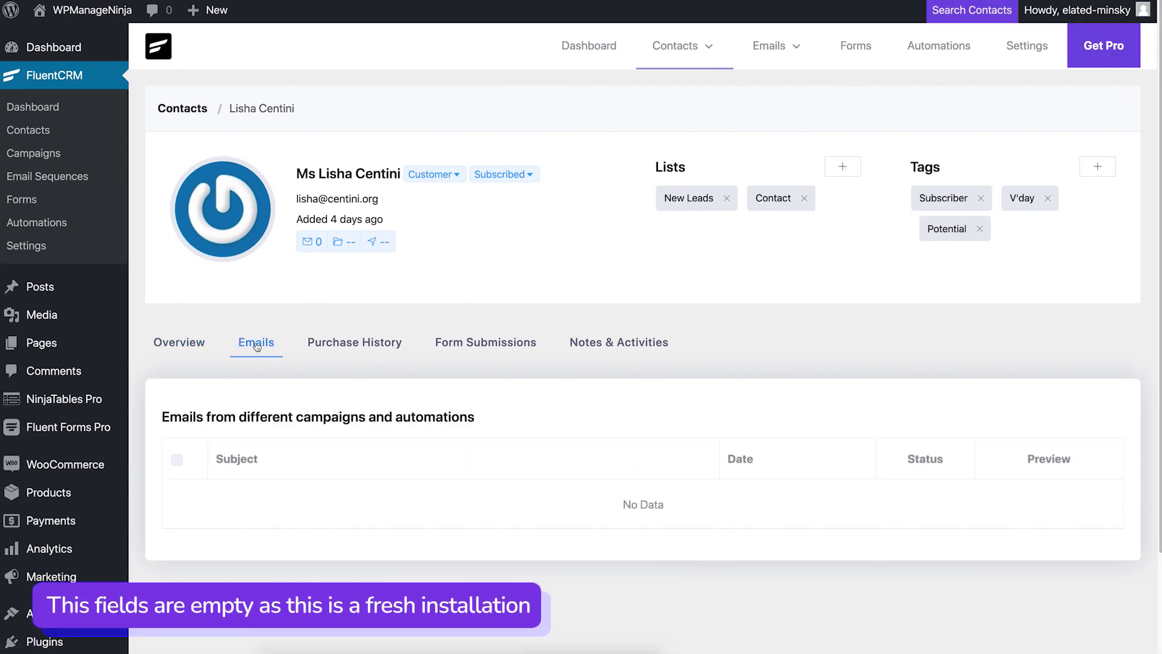
click(357, 349)
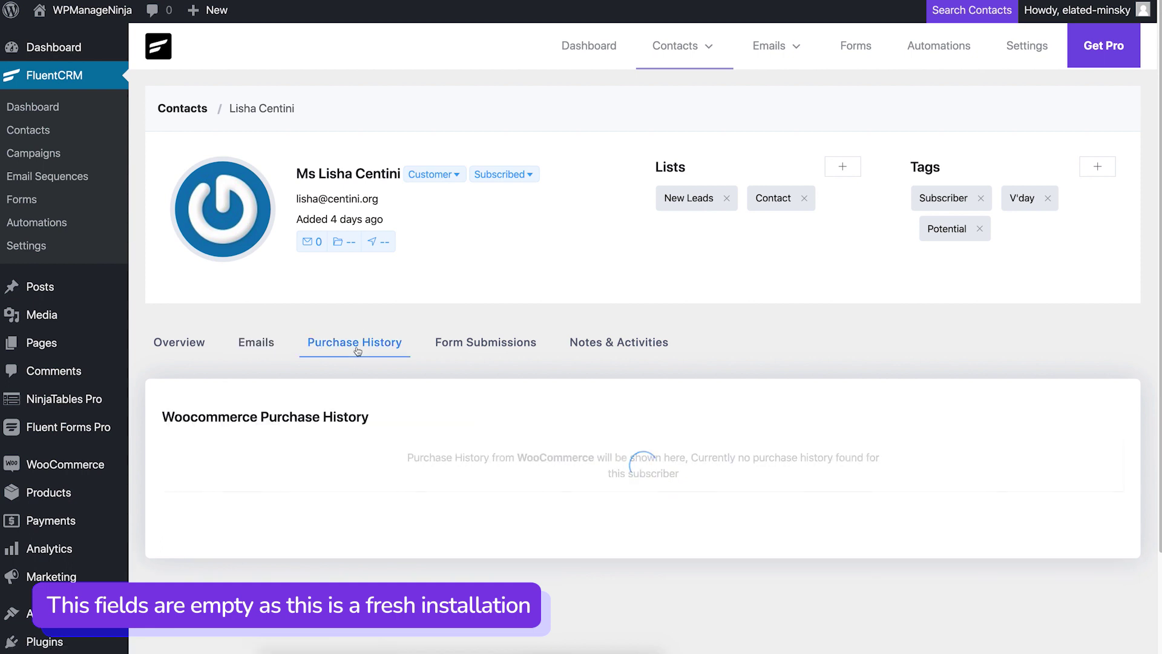
click(520, 351)
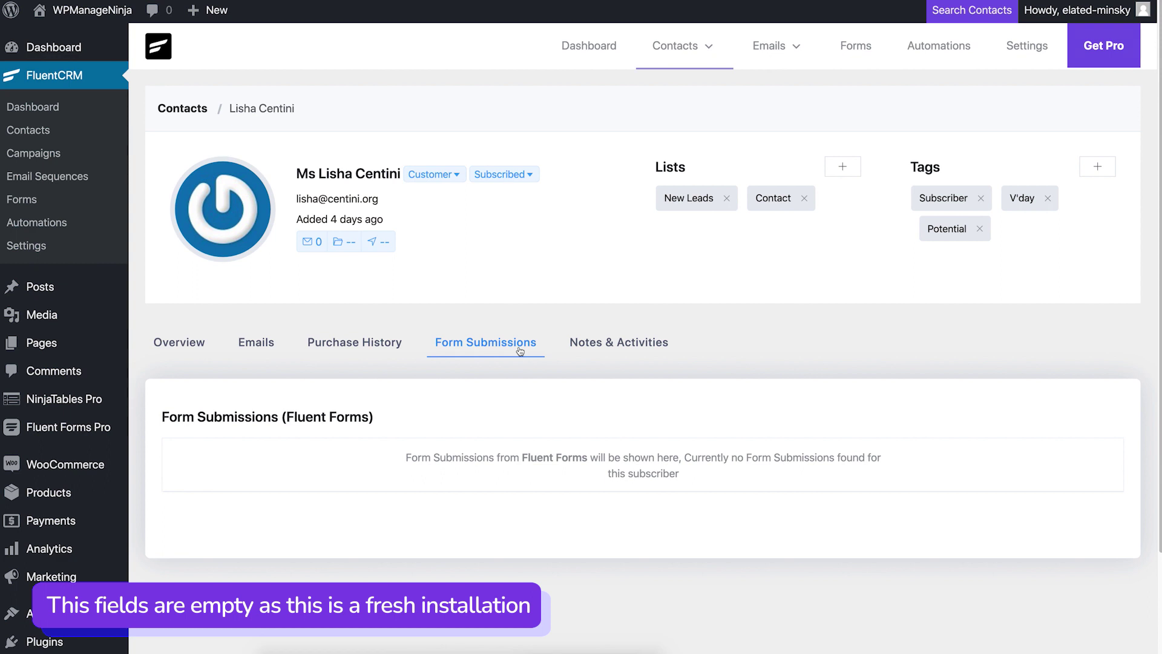
click(633, 353)
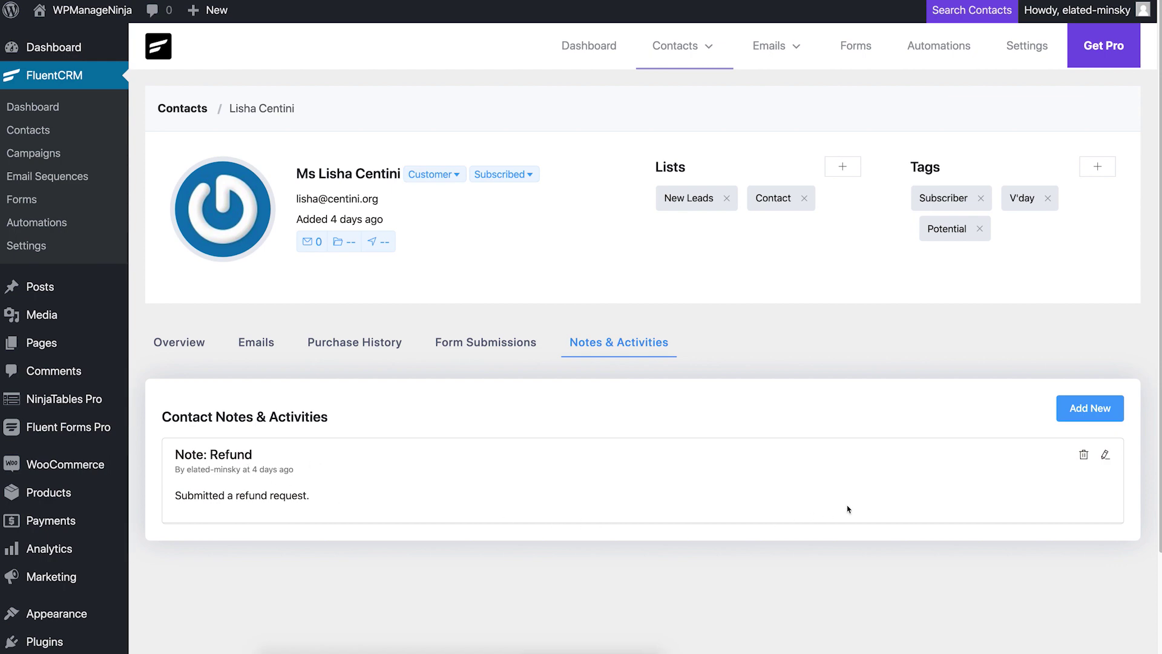
Step: Re-save the Refund note unchanged as type Note, then return to the contacts list
click(1105, 456)
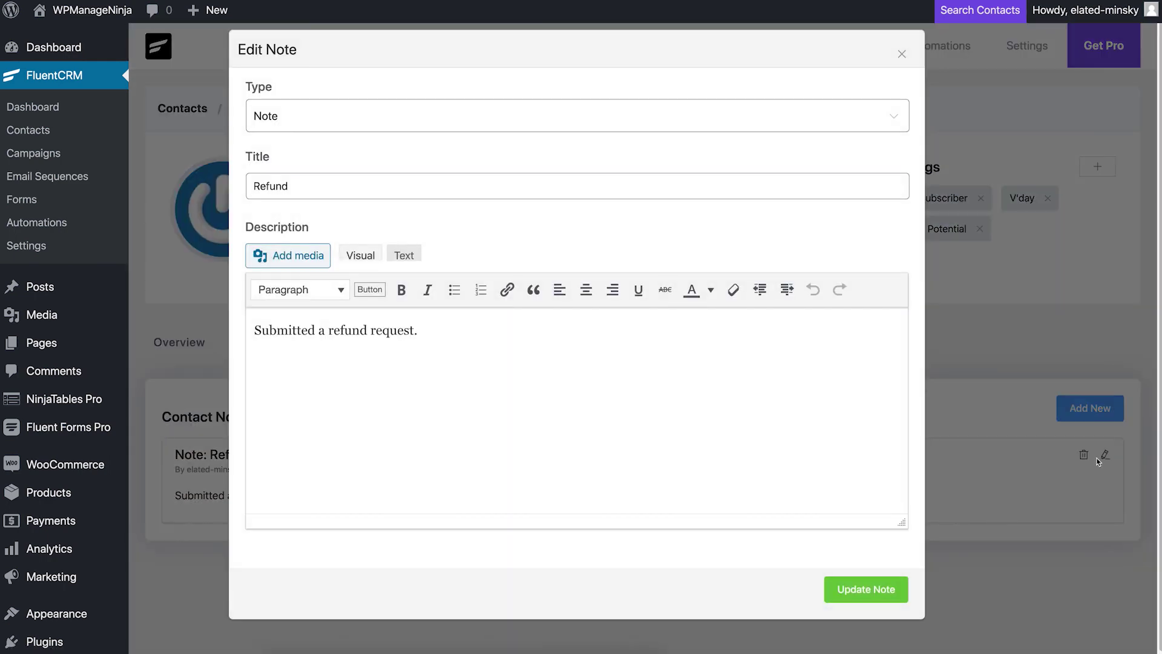
click(371, 121)
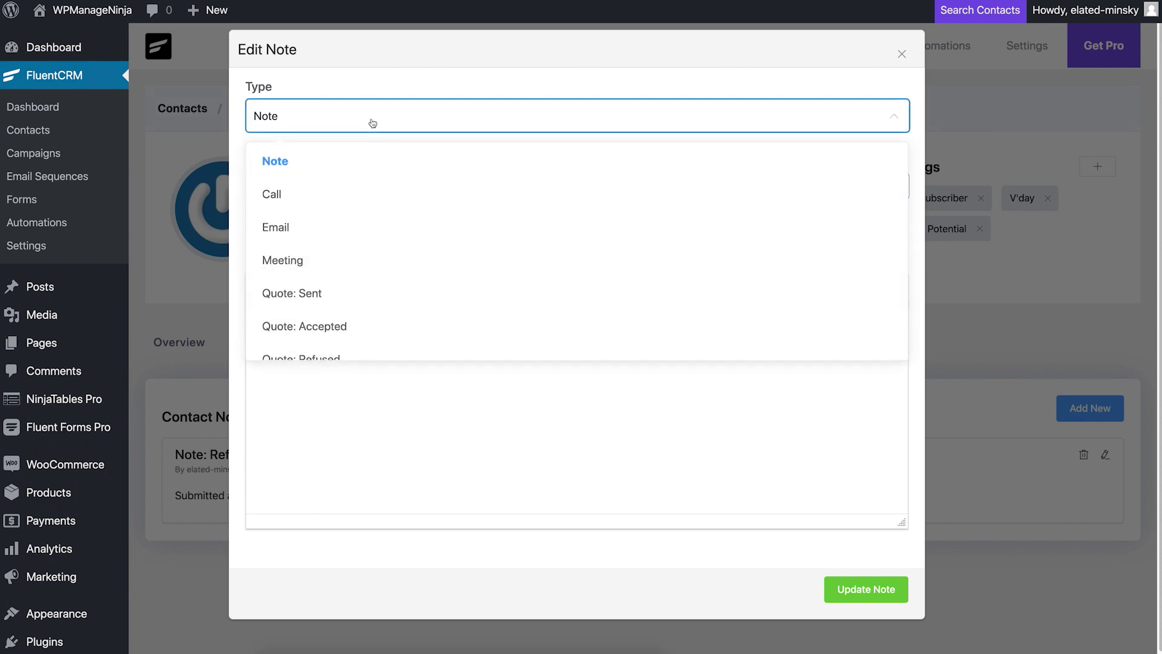
click(351, 168)
click(362, 198)
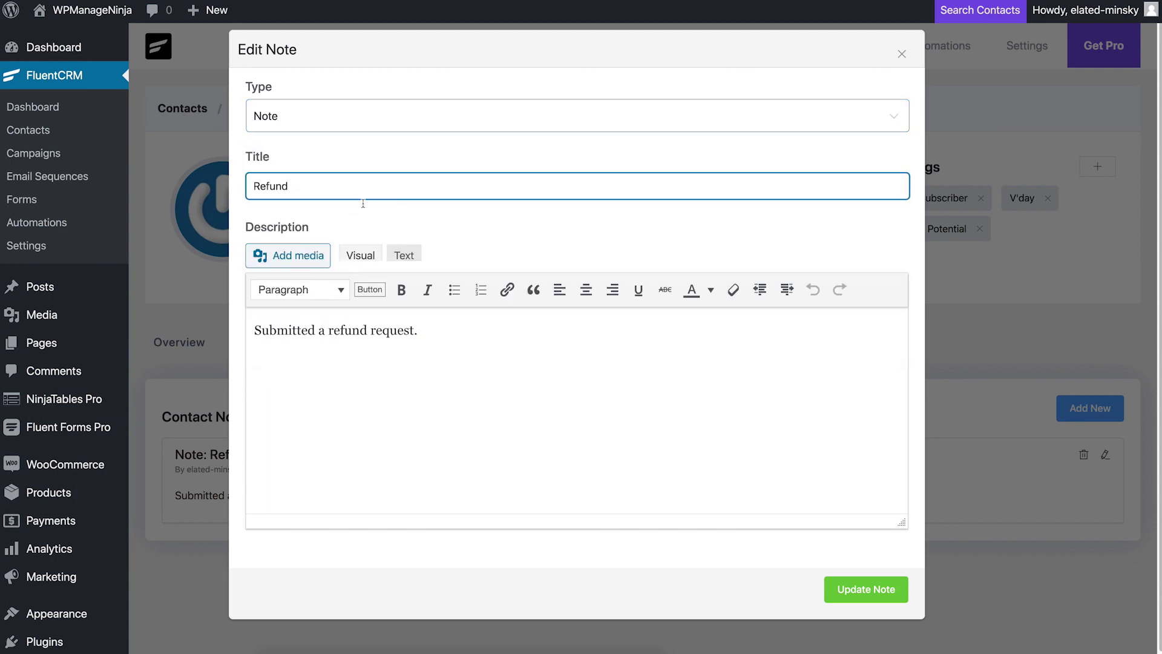
click(431, 331)
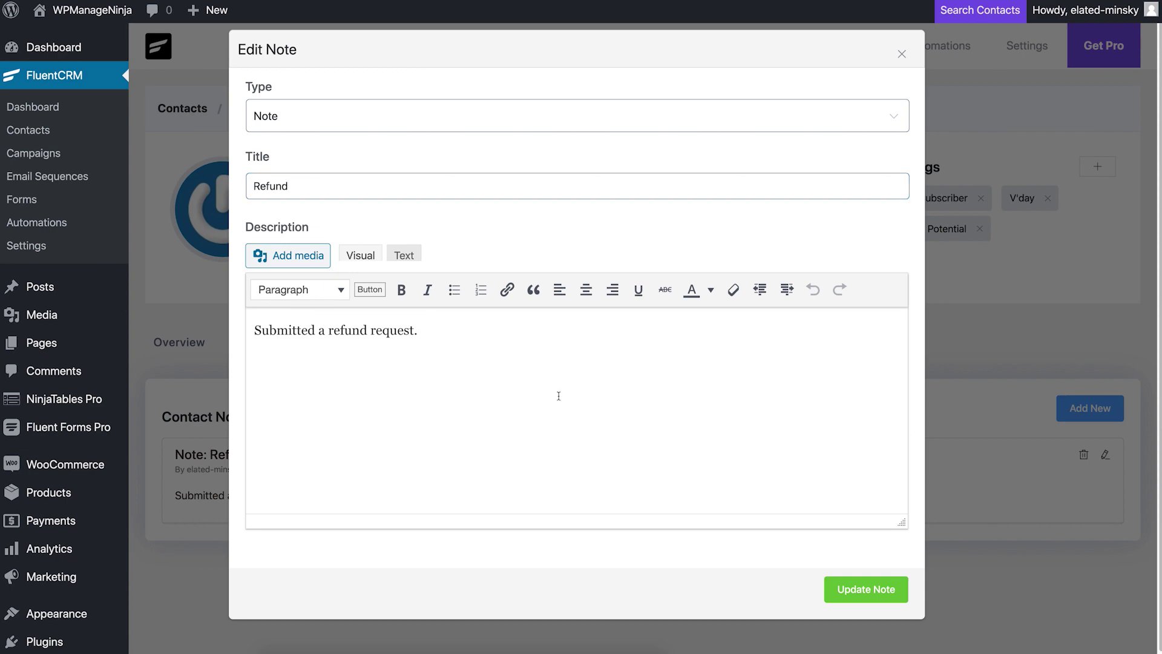
click(867, 590)
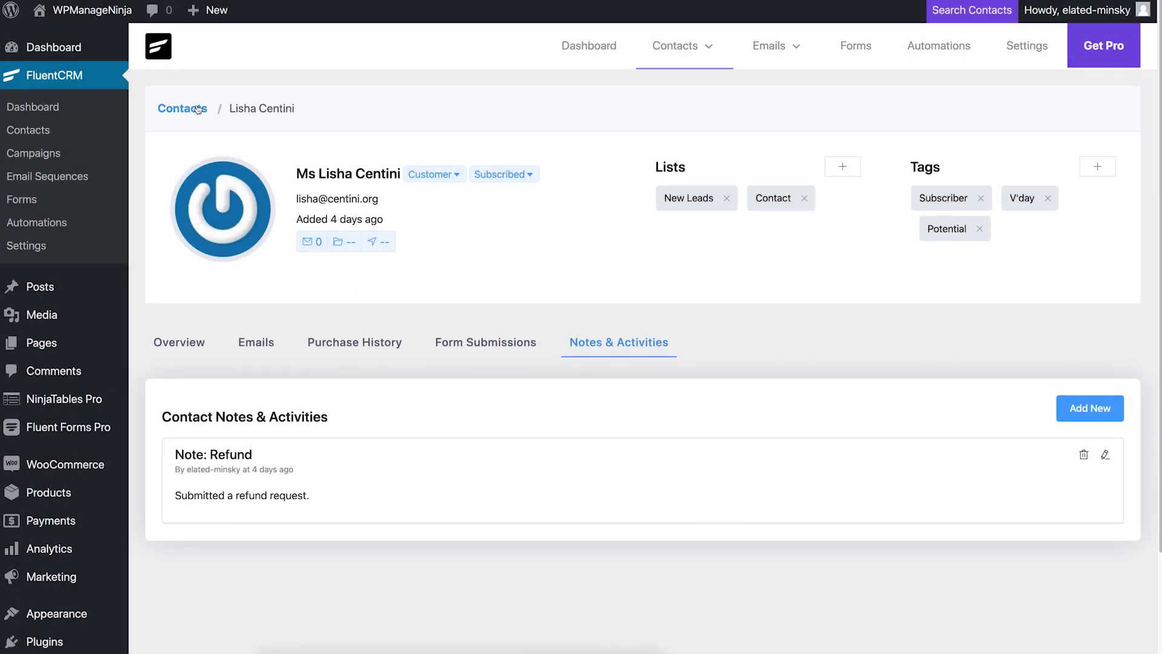
click(197, 109)
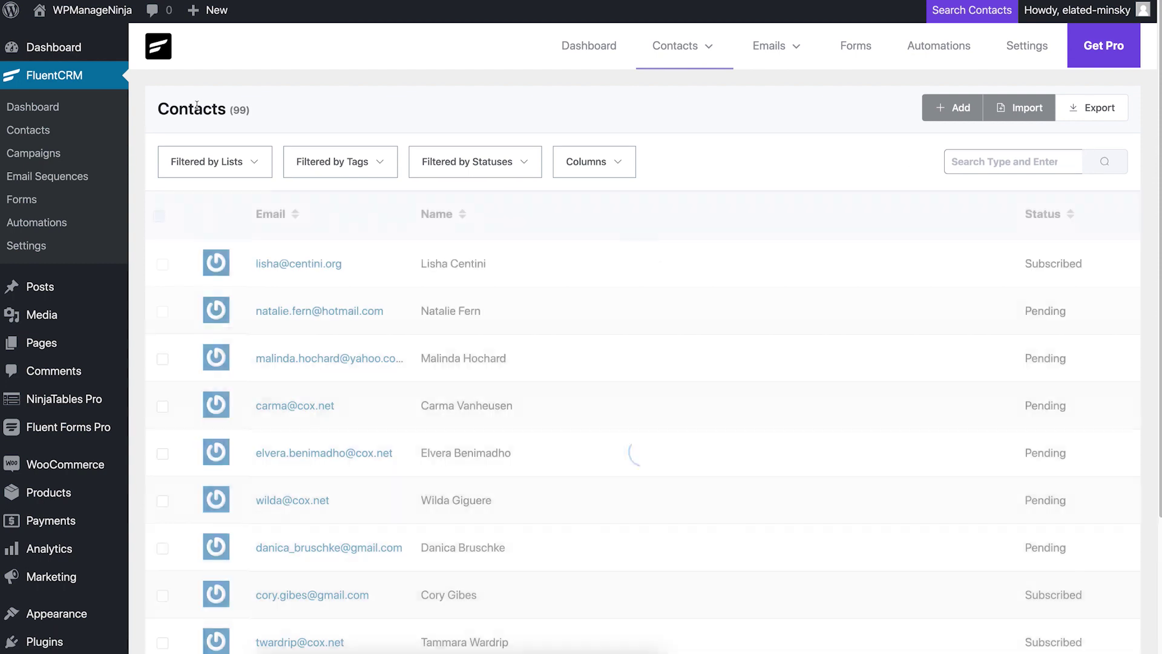
Step: Show Phone and Lists columns in the contacts table, then go to the Lists overview
click(605, 175)
click(610, 330)
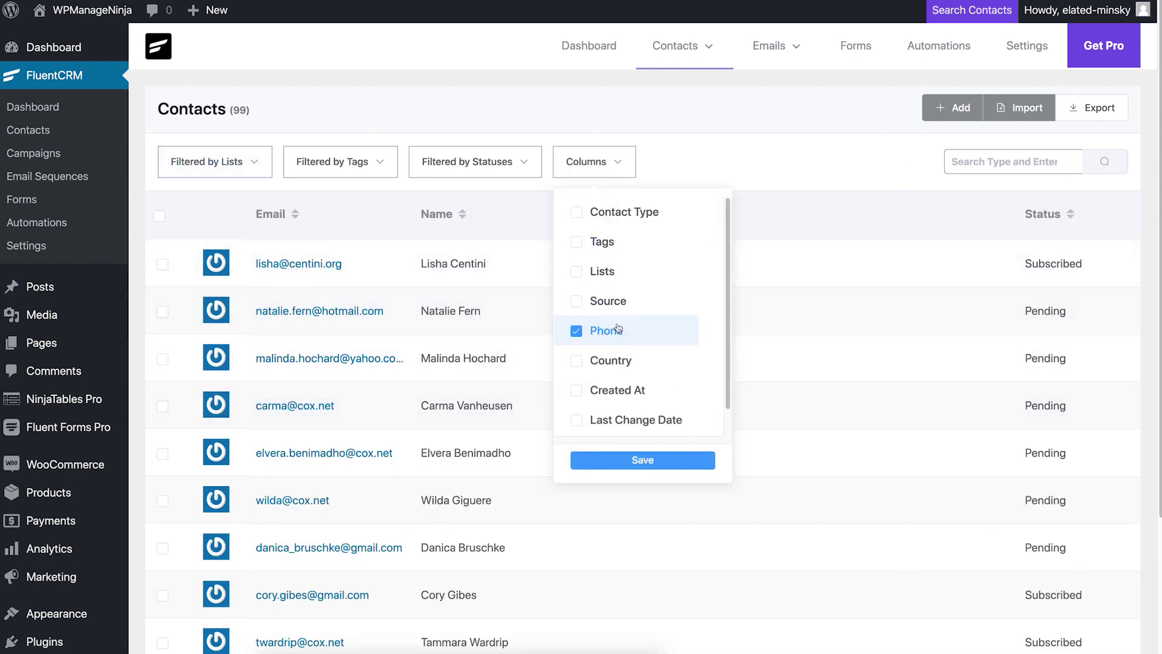
click(644, 461)
click(602, 271)
click(643, 460)
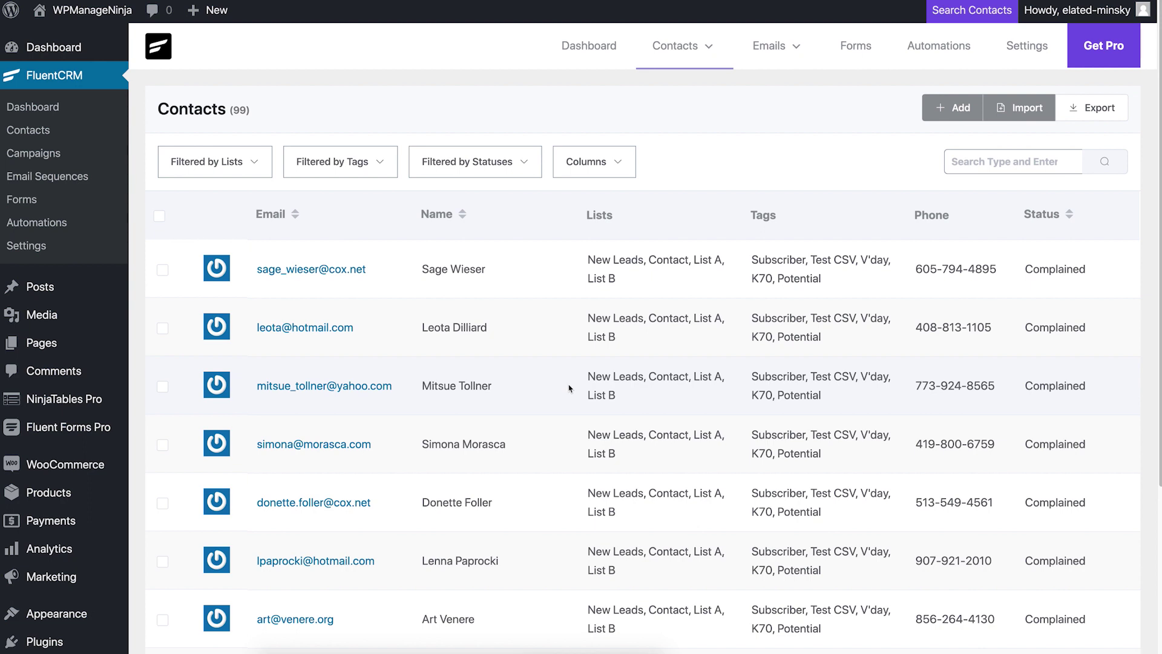
mouse_move(703, 78)
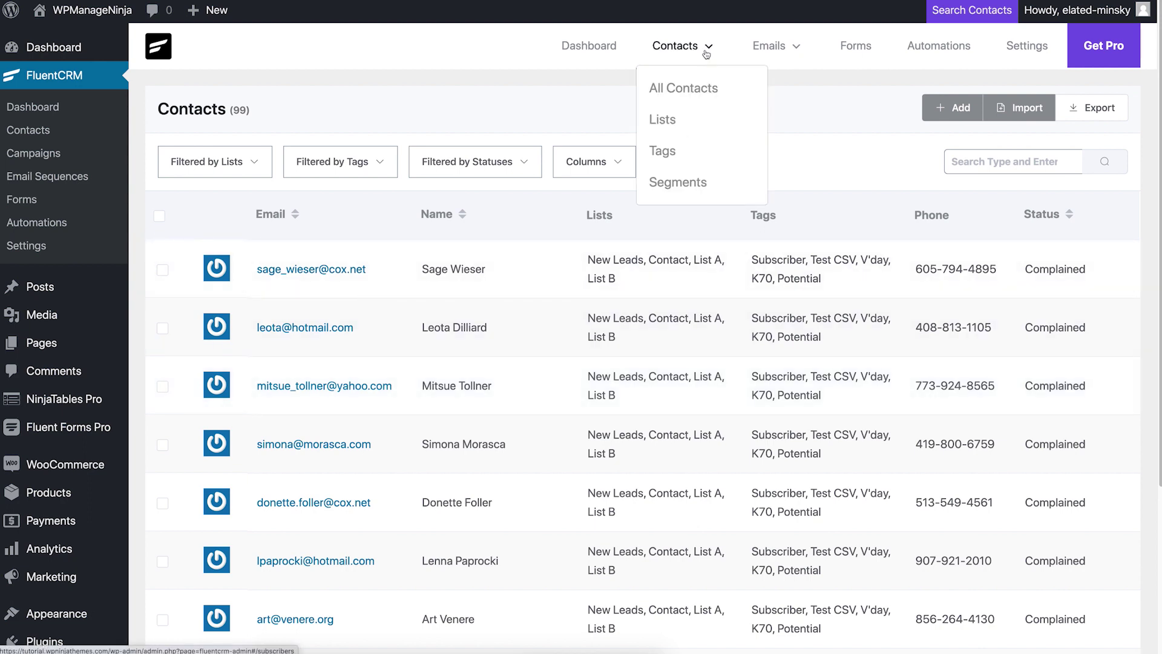
click(701, 119)
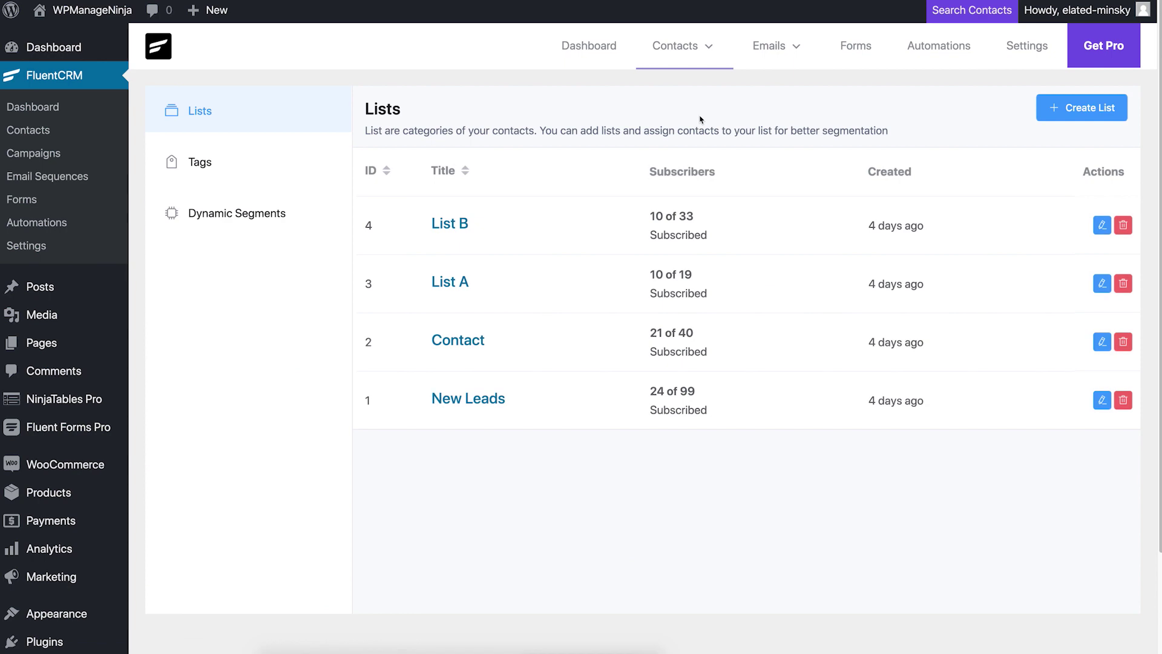
Step: View List B's contacts, then rename the K70 tag to K71
click(582, 228)
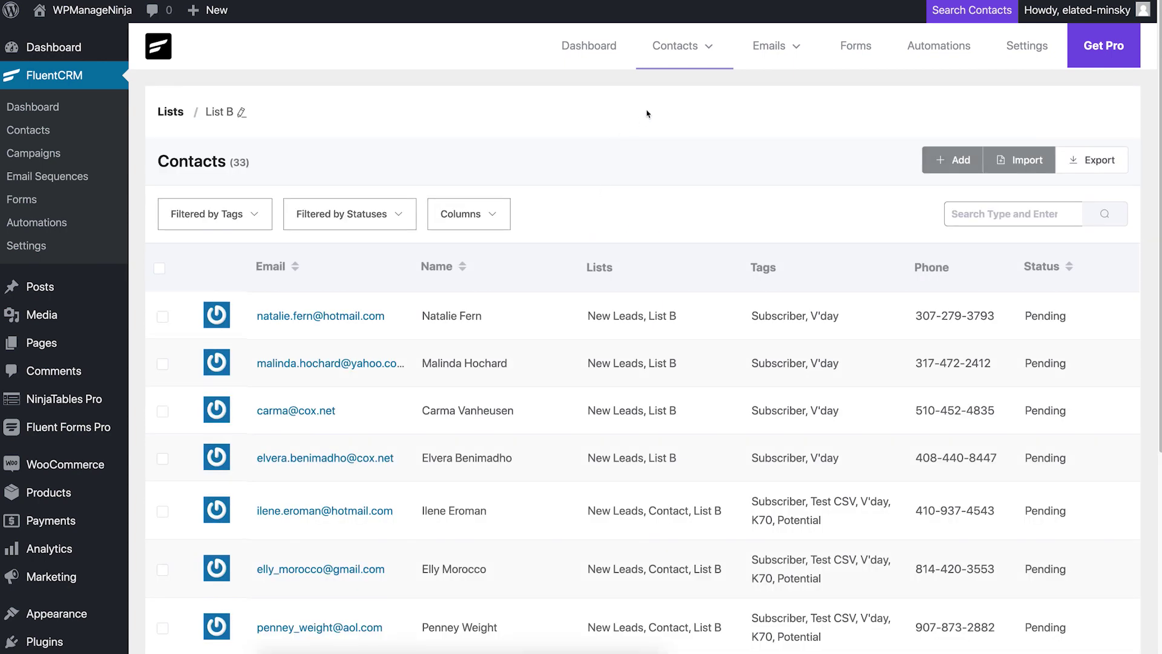
mouse_move(677, 71)
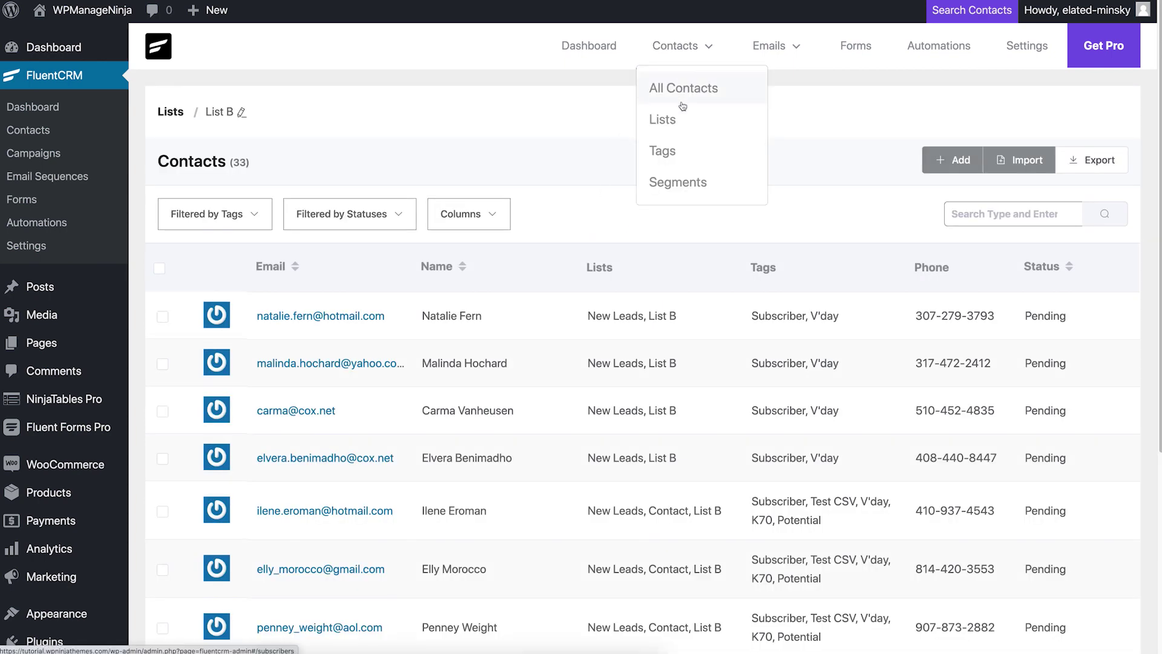
click(681, 154)
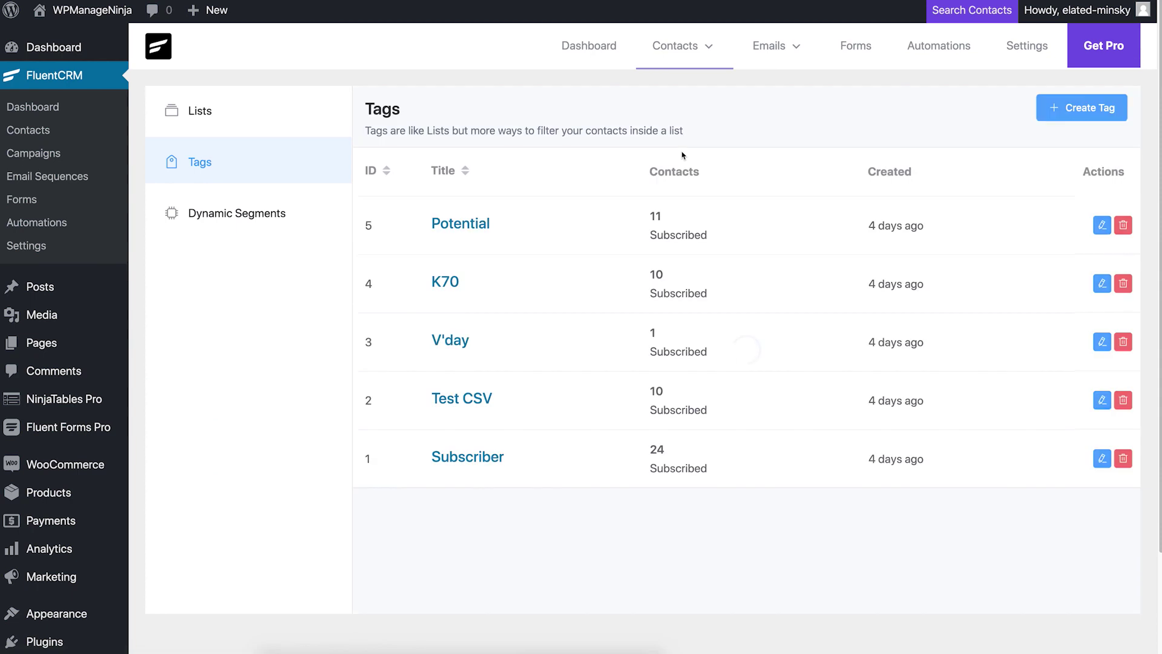
click(1103, 284)
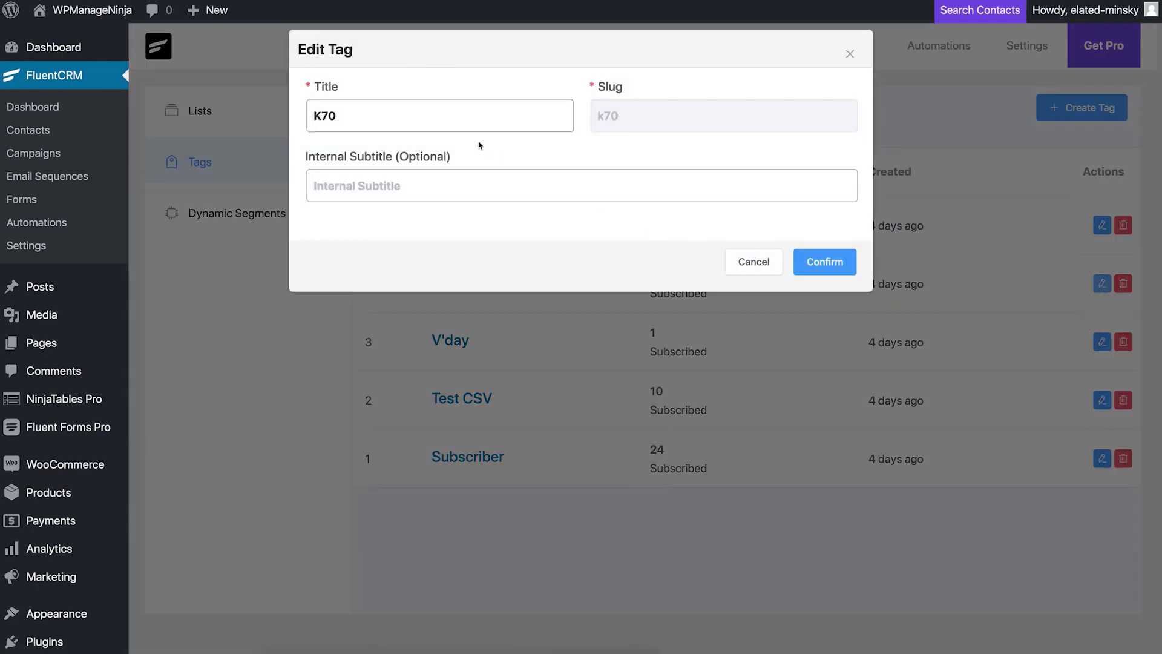
click(468, 122)
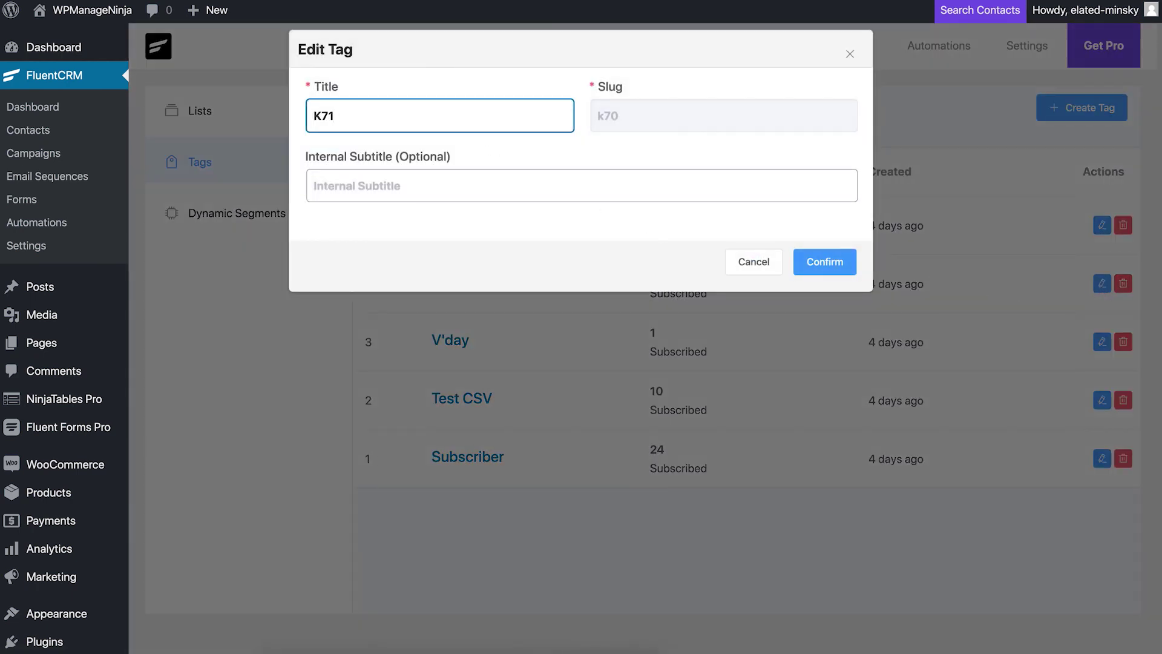
click(825, 262)
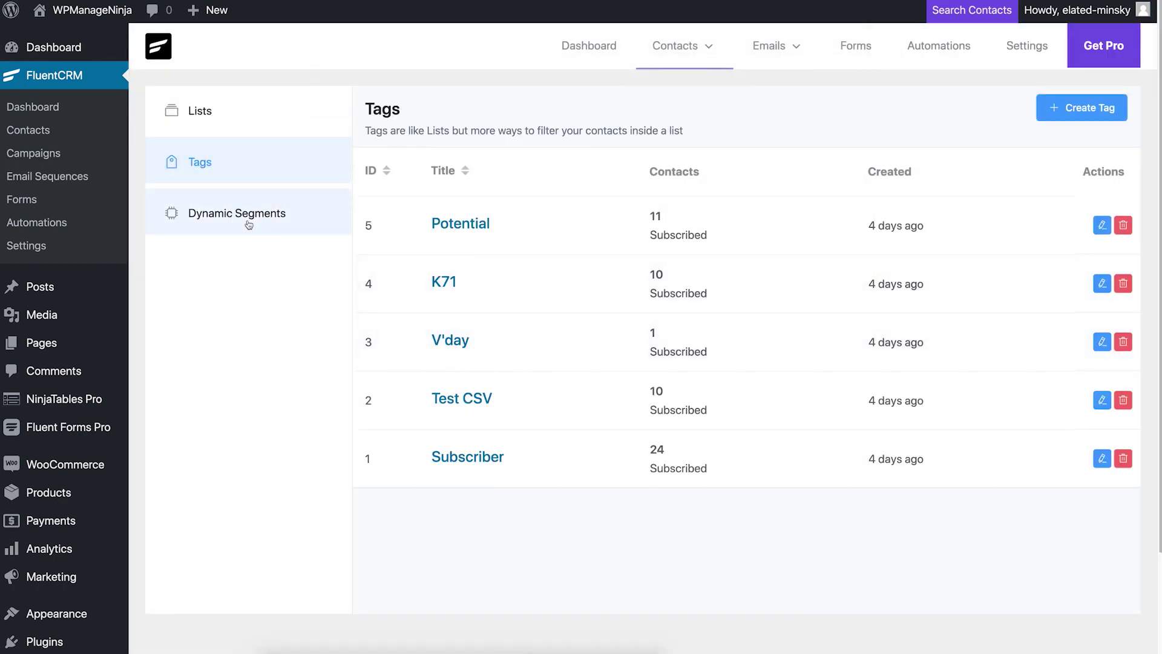
Step: Look over the Dynamic Segments page and return to the dashboard
click(249, 222)
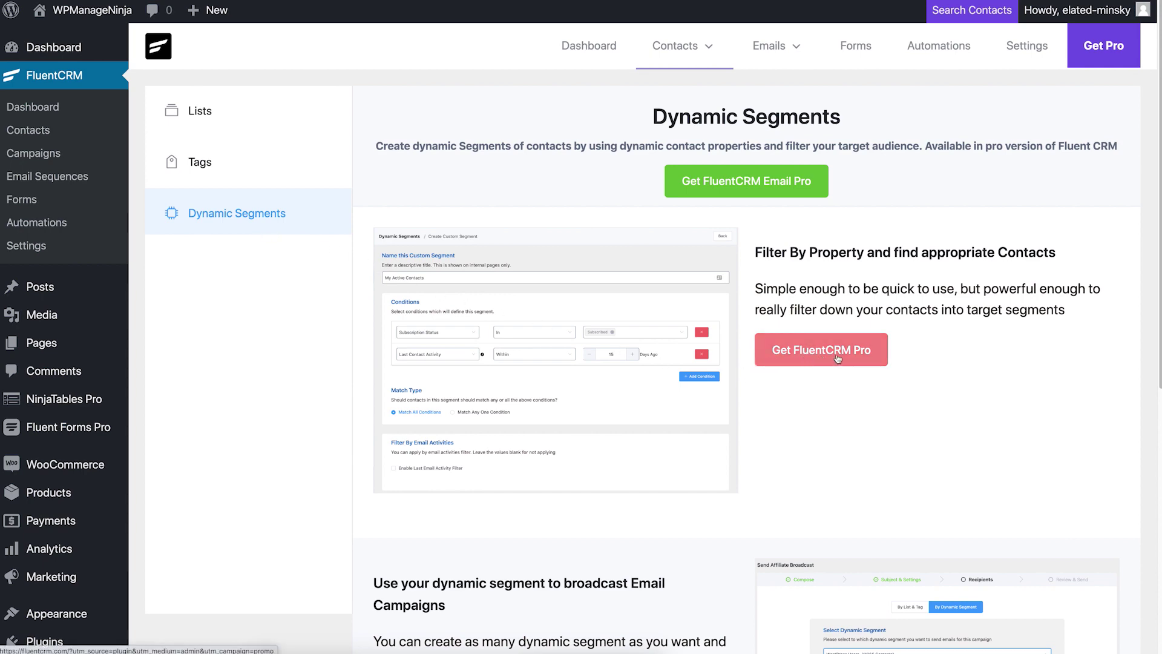
click(809, 393)
scroll(808, 396, down, 8)
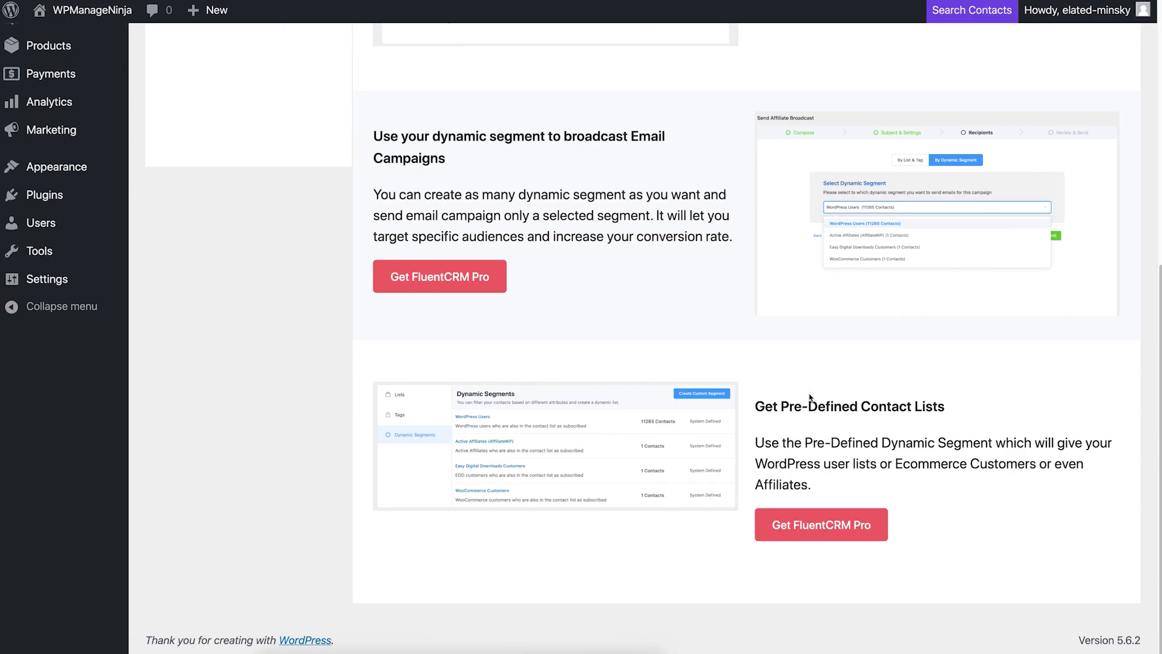
scroll(809, 397, up, 8)
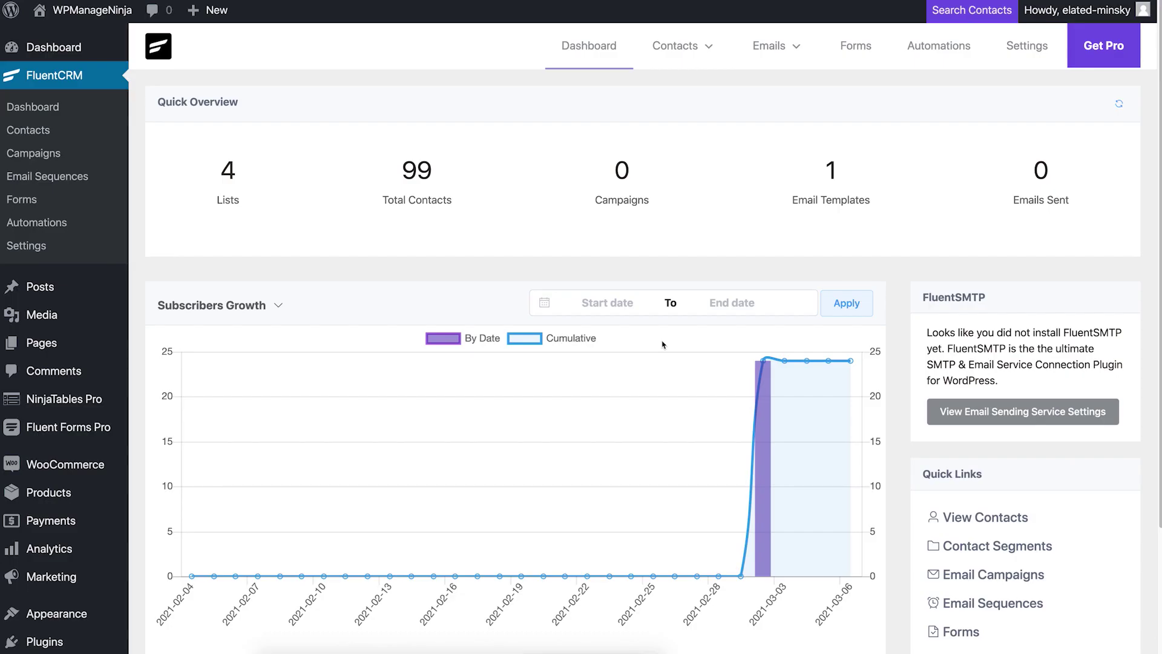
Step: Create a first email campaign titled 'Webinar Push' and open its email editor
mouse_move(778, 48)
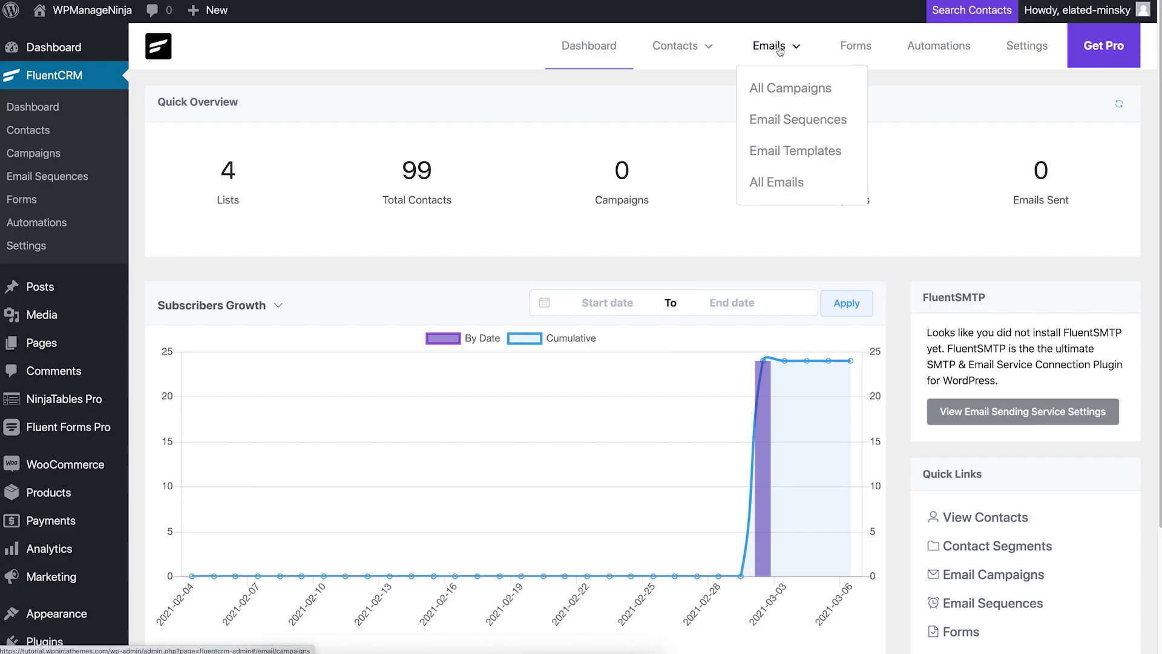
click(786, 89)
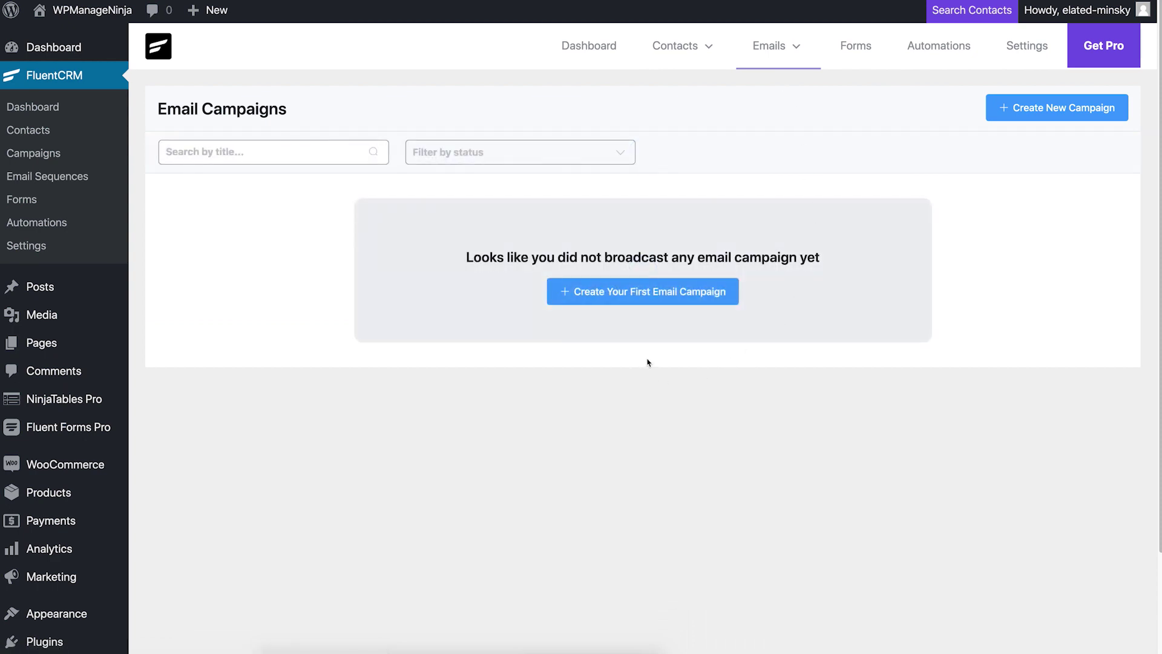
click(667, 301)
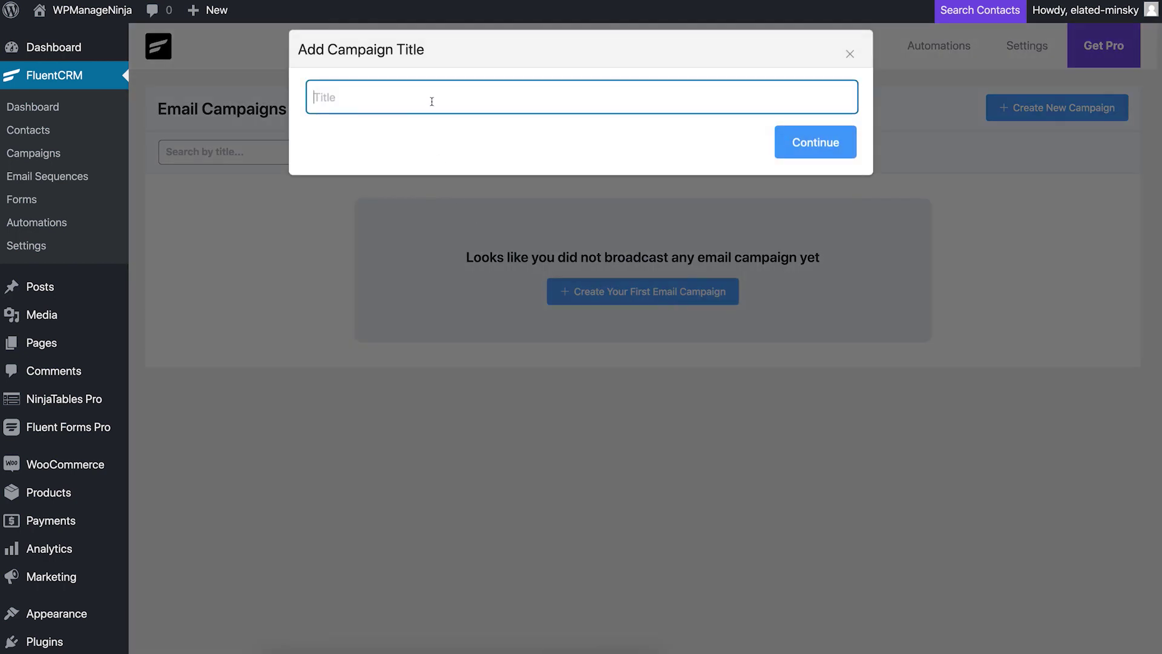
text(Webinar Push)
click(796, 144)
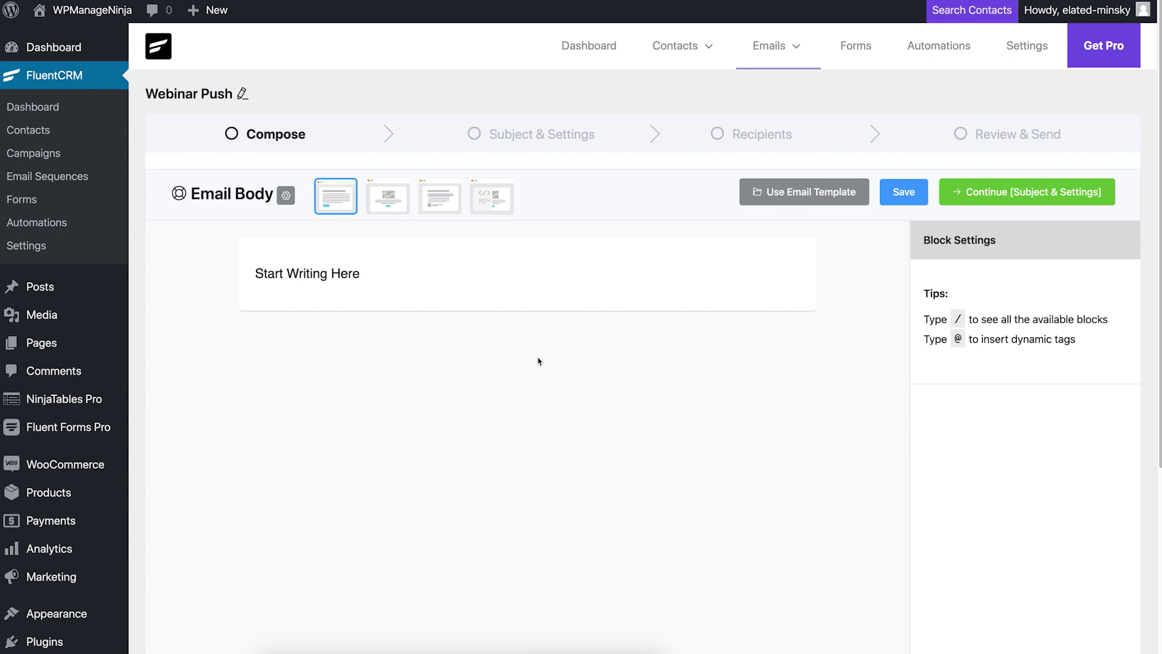
Step: Put the Webinar Push email on the Classic layout and keep its body background white
click(407, 203)
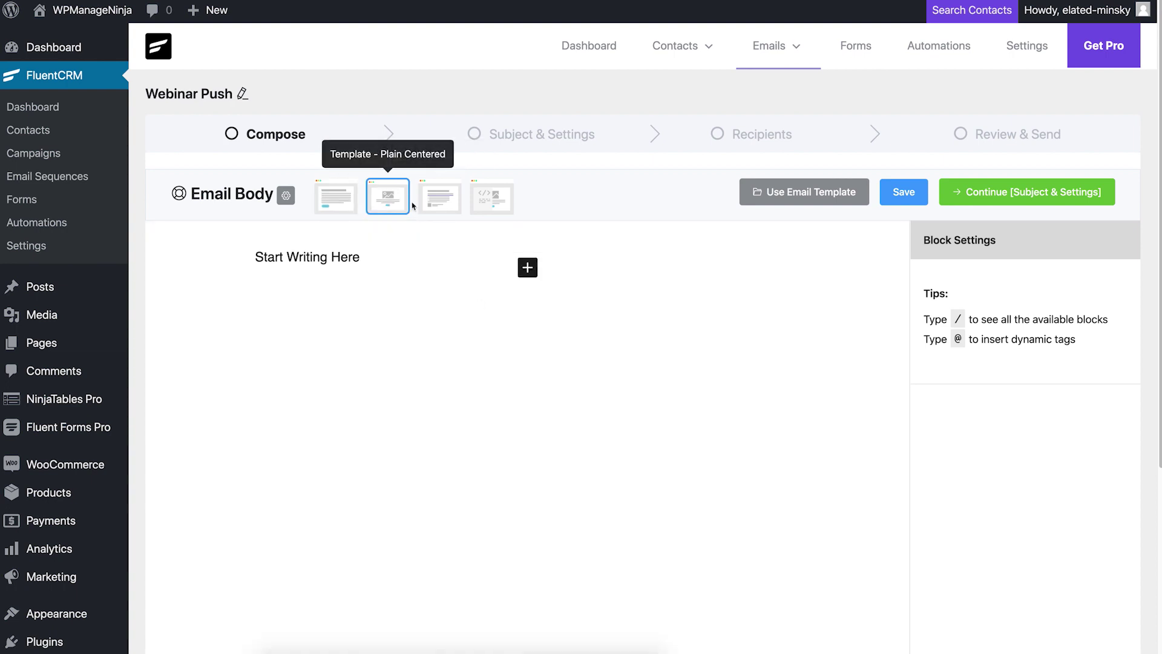
click(434, 200)
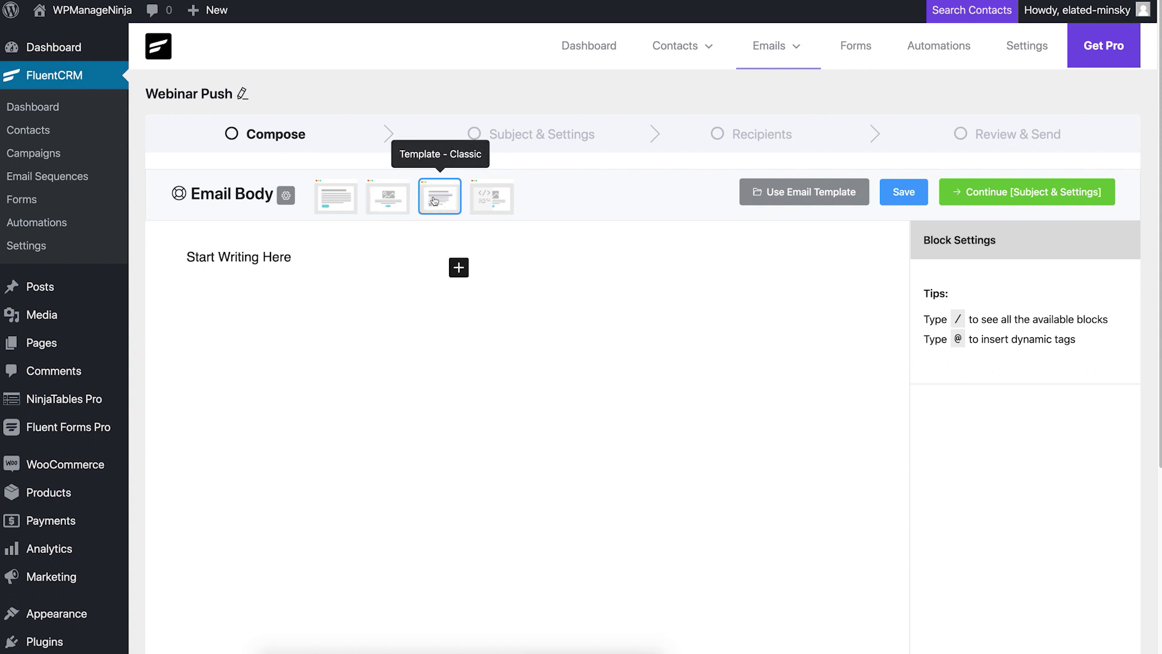
click(286, 194)
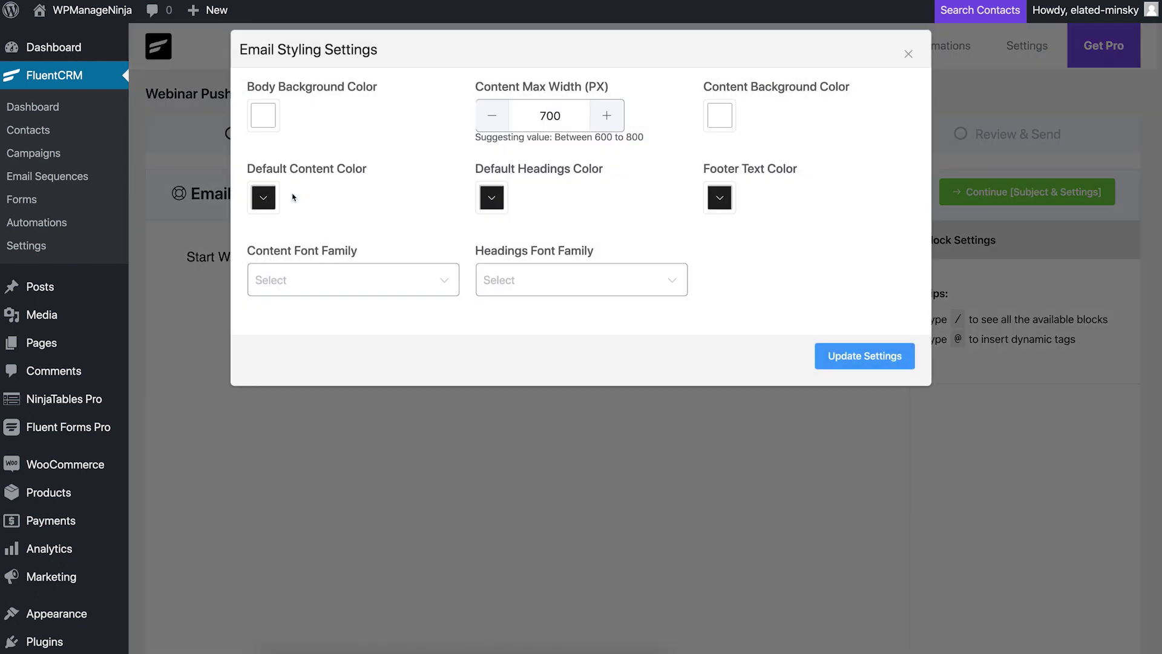
click(276, 129)
drag(230, 200, 133, 133)
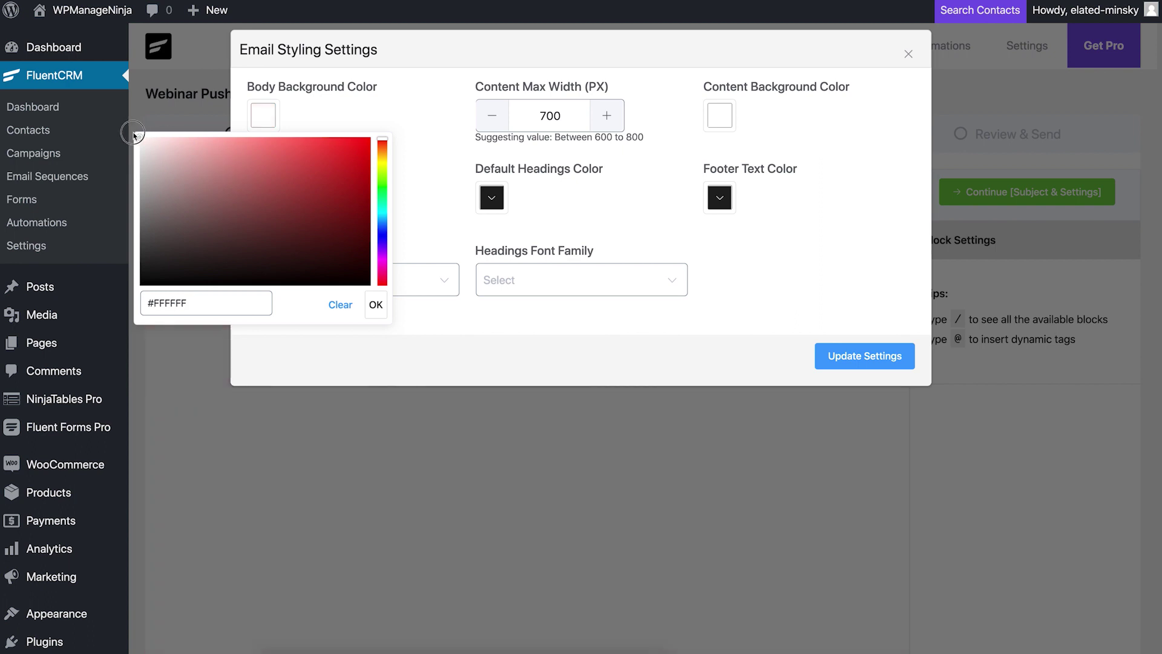
click(376, 306)
Step: Review the body and heading fonts, apply the styling, and import the Simple Template
click(378, 289)
scroll(375, 337, down, 2)
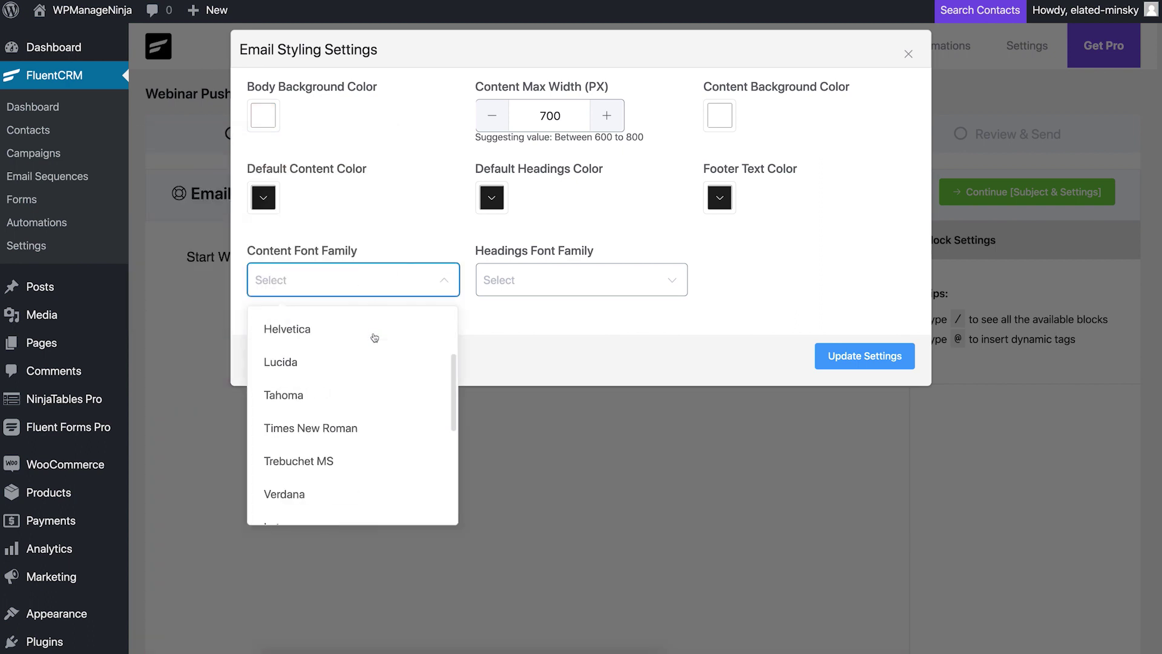
click(546, 284)
click(788, 314)
click(832, 357)
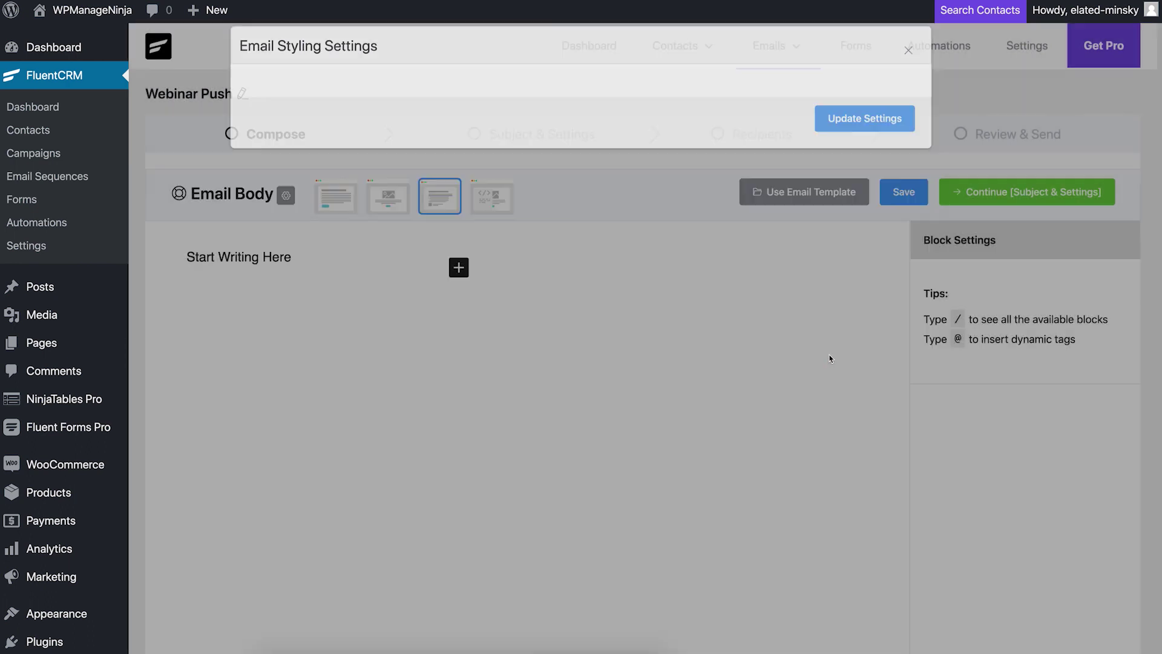
click(803, 193)
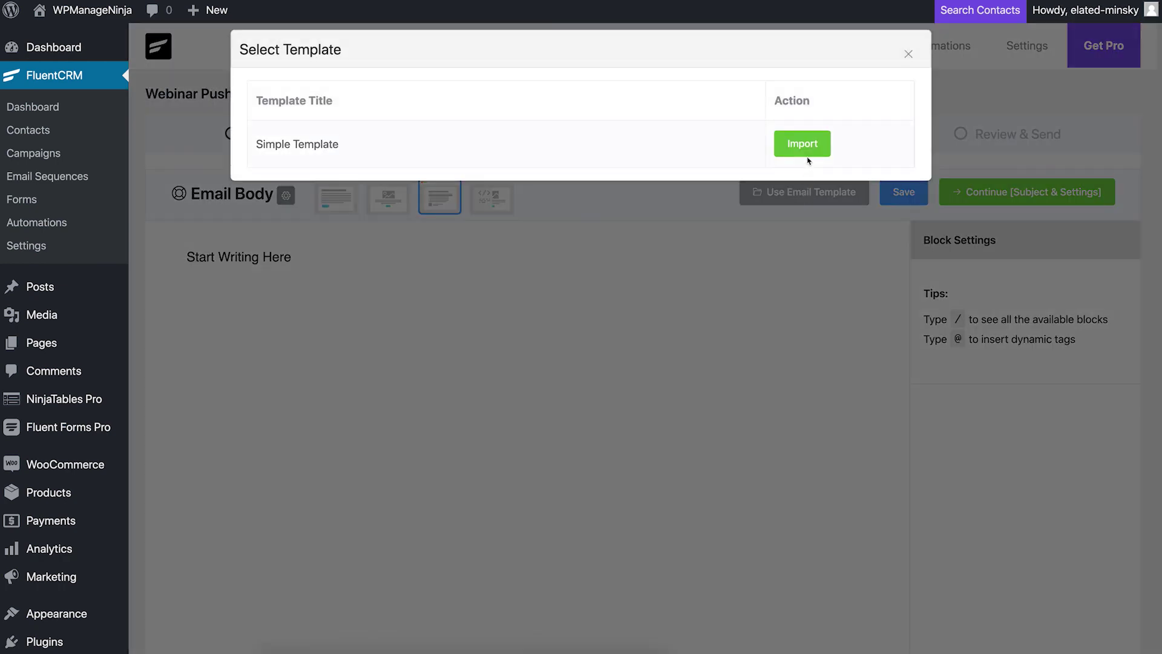
click(804, 148)
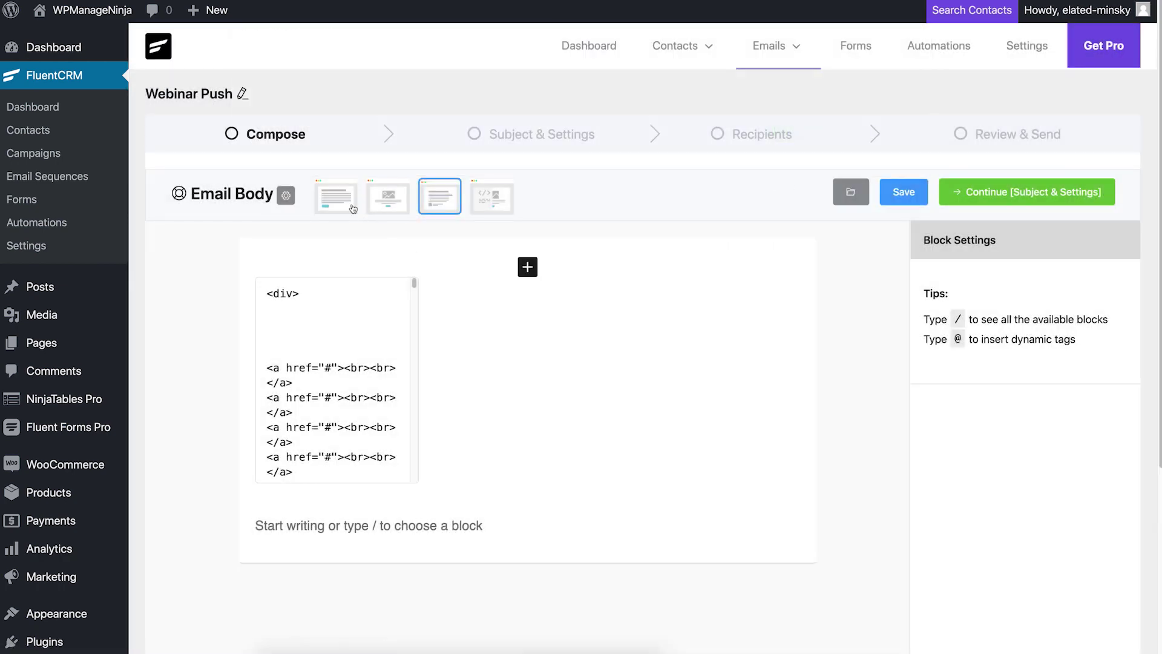
Step: Switch the email to Simple Boxed and try rendering the imported custom HTML block
click(346, 199)
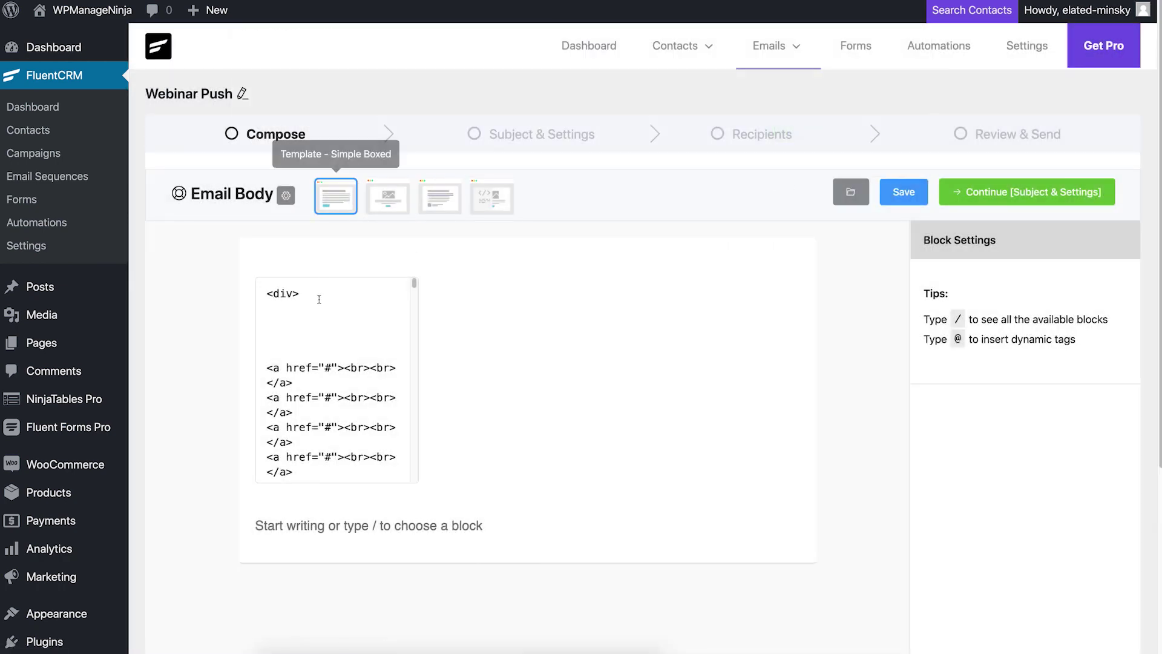
click(407, 284)
click(426, 252)
click(674, 345)
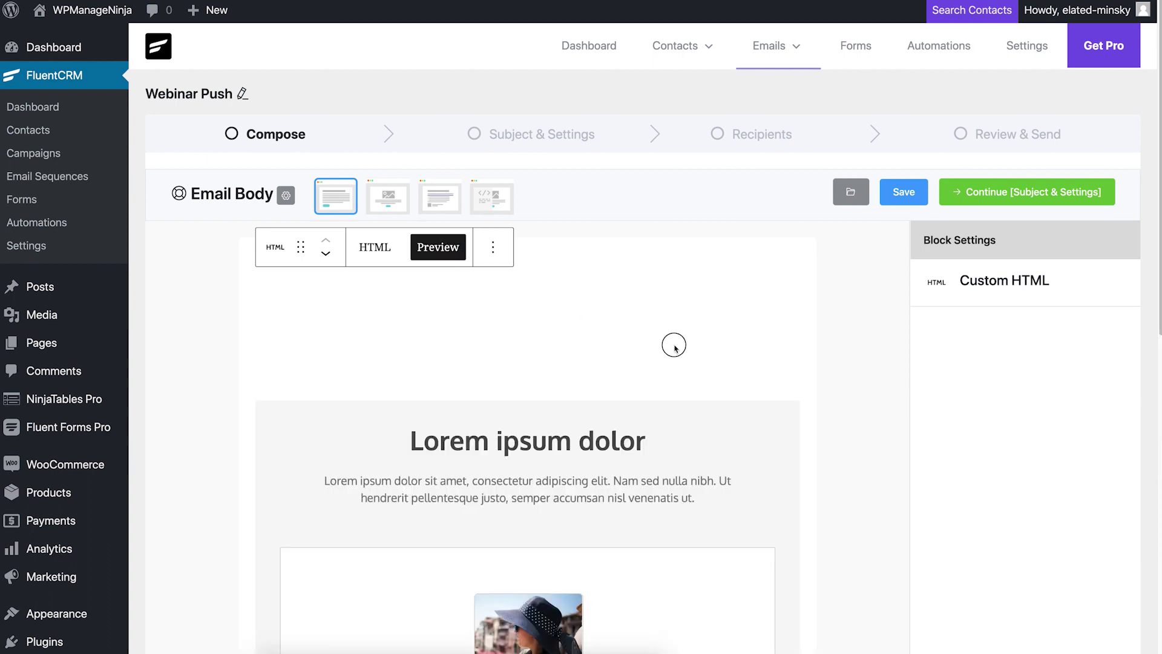
scroll(673, 302, down, 2)
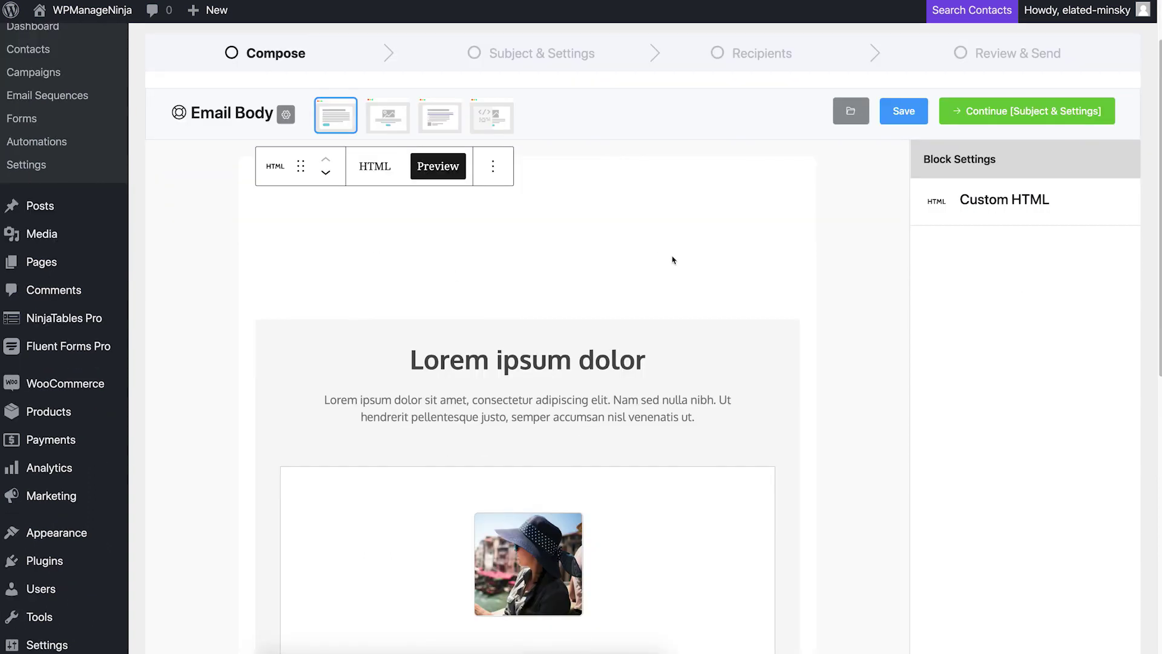
Step: Switch the email body to the Raw HTML template and inspect its HTML code
click(493, 120)
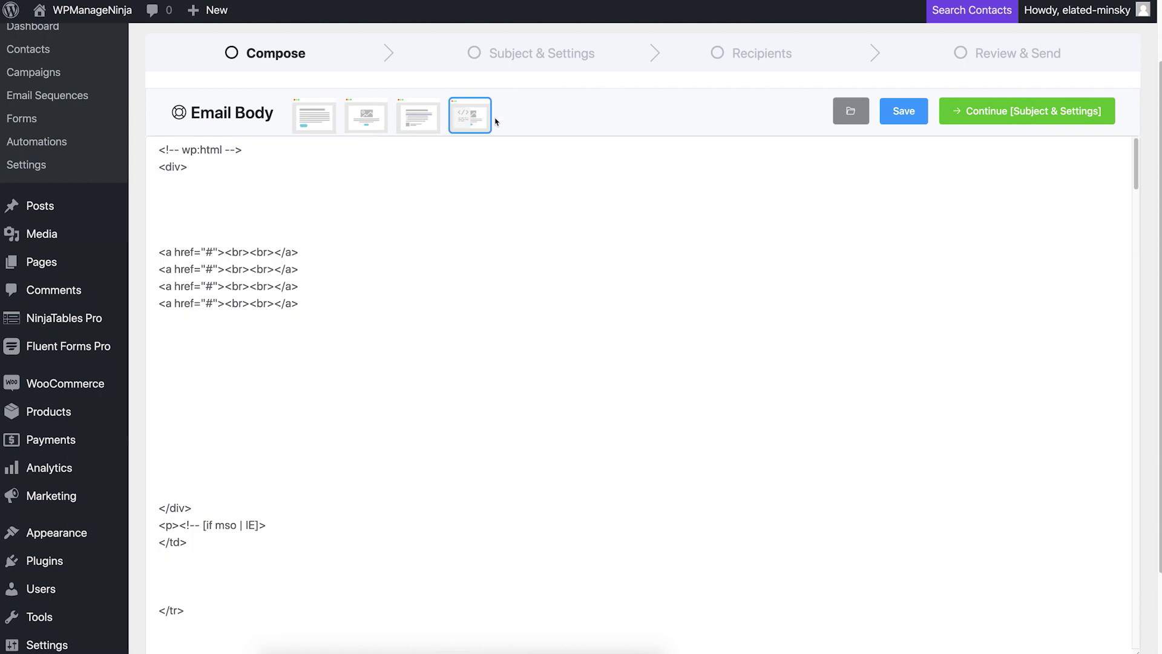
click(452, 300)
key(ctrl+a)
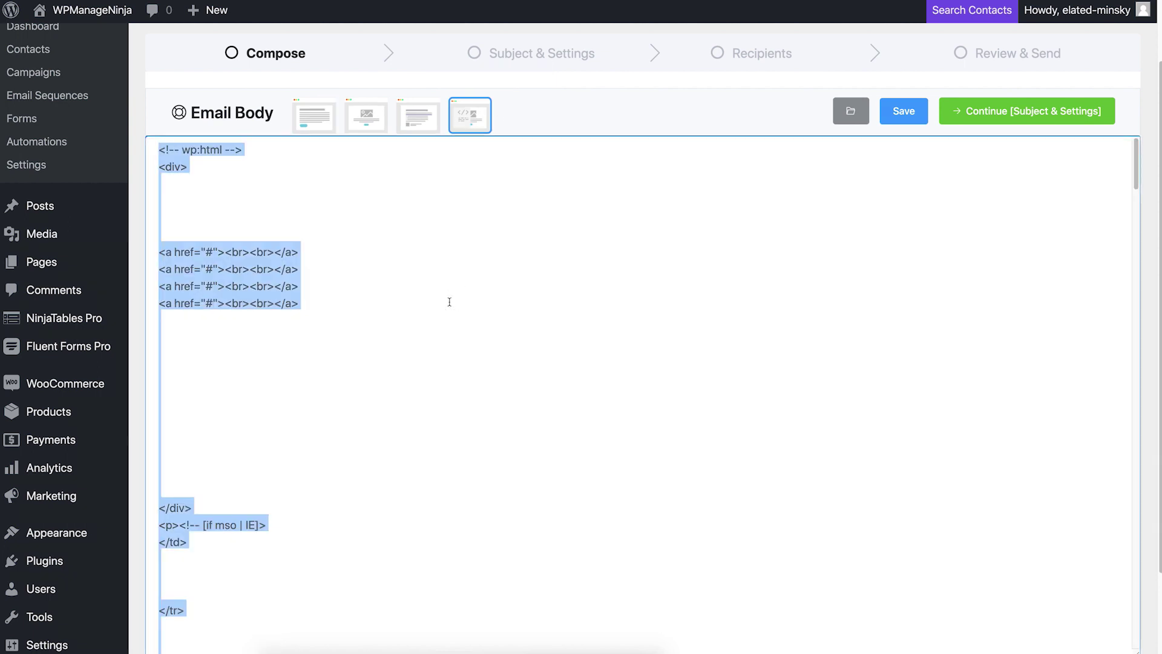
key(ctrl+End)
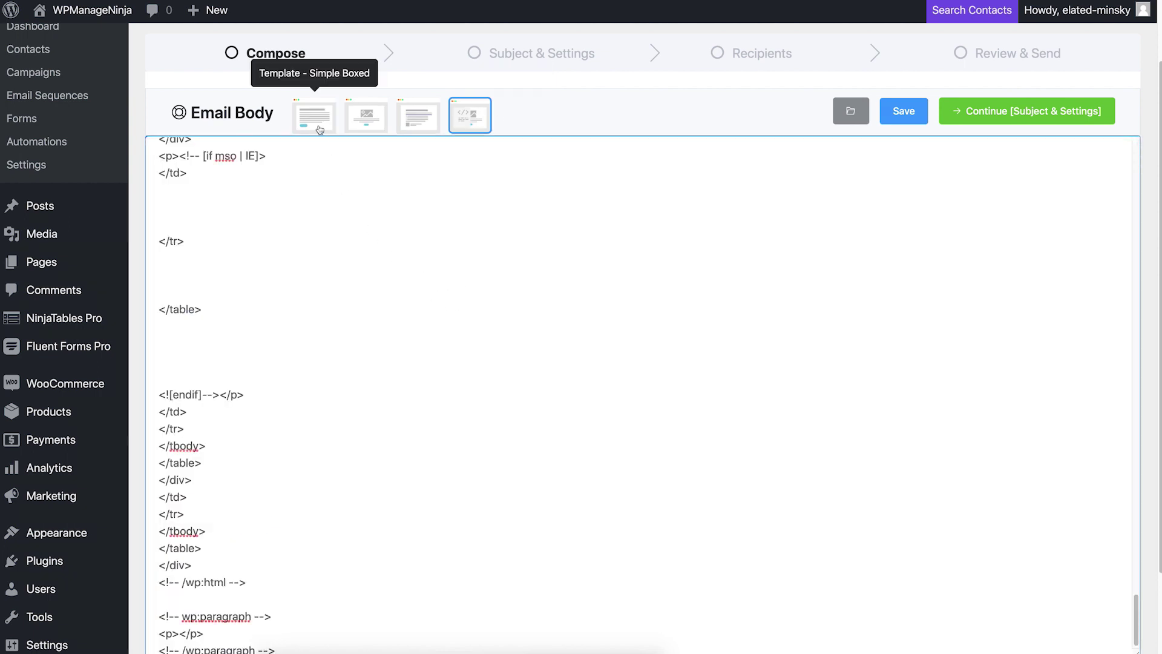
Step: Return to Simple Boxed, recover the invalid block, and preview the rendered HTML
click(320, 130)
click(641, 226)
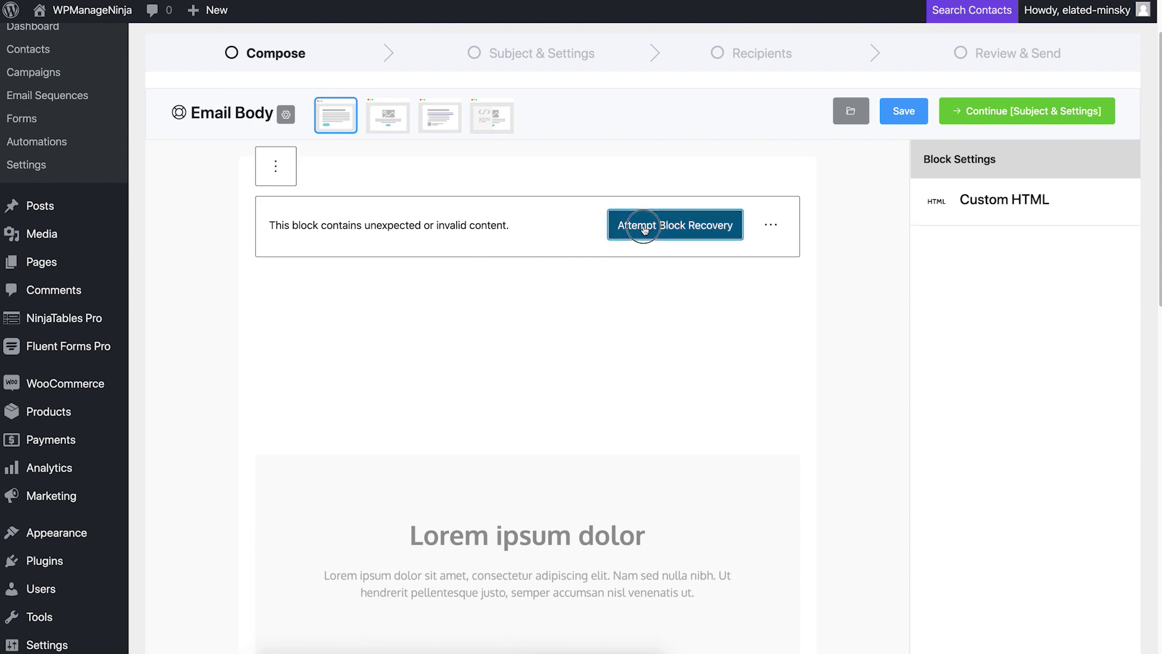
click(456, 172)
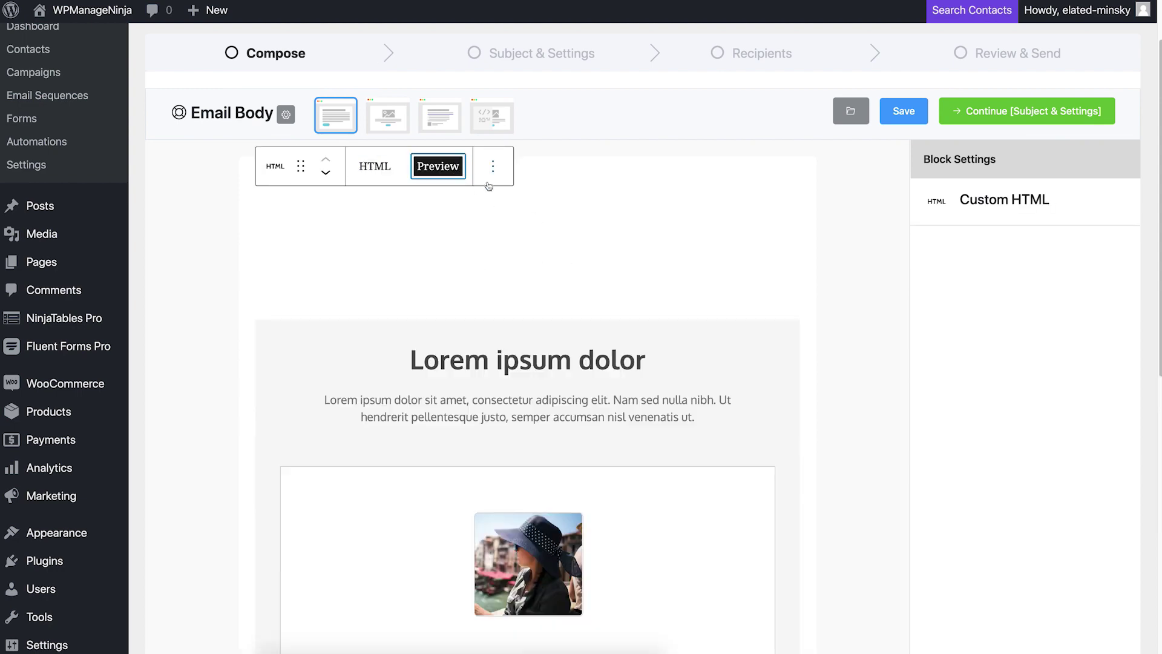
scroll(705, 257, down, 5)
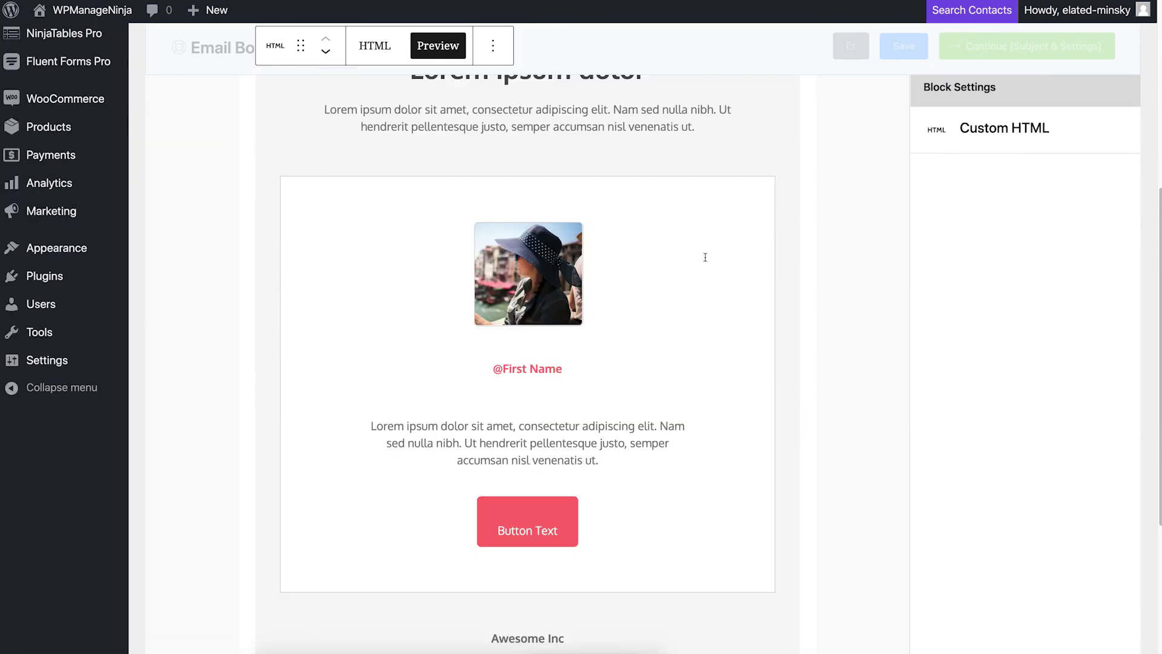
scroll(707, 261, up, 4)
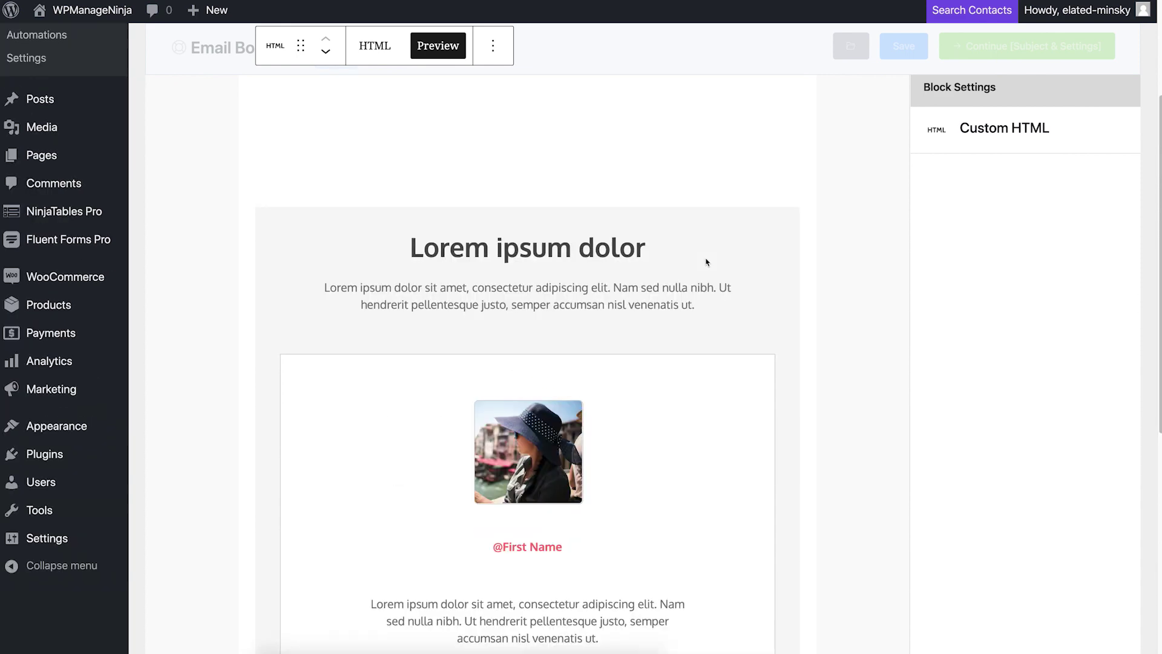
scroll(706, 262, up, 3)
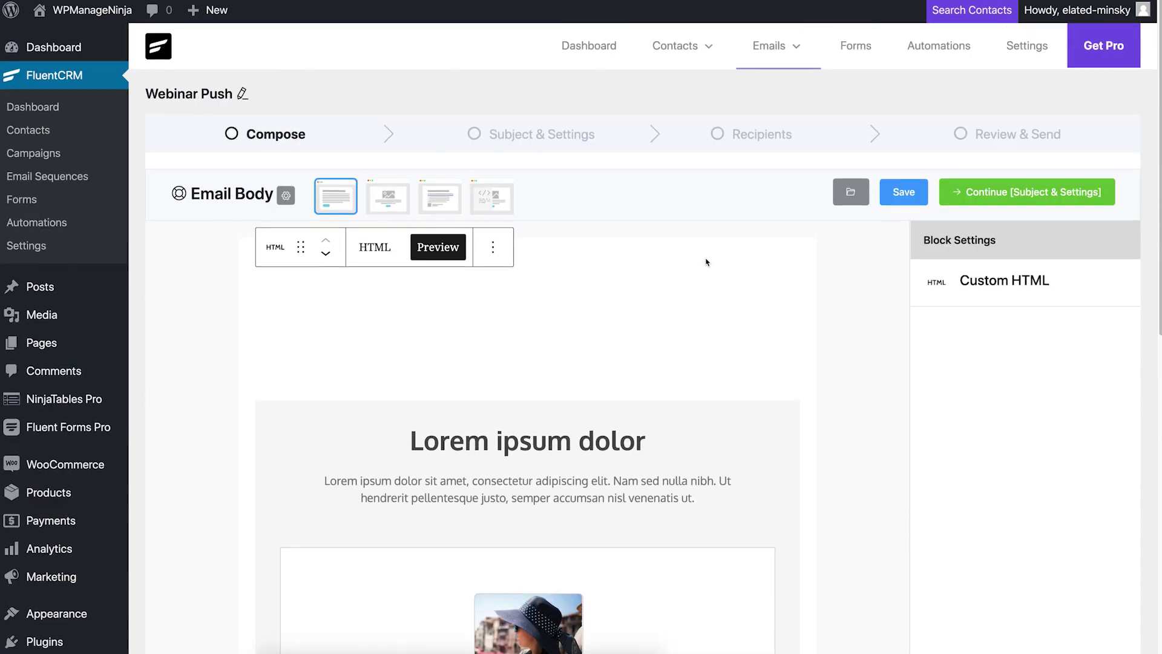
click(989, 203)
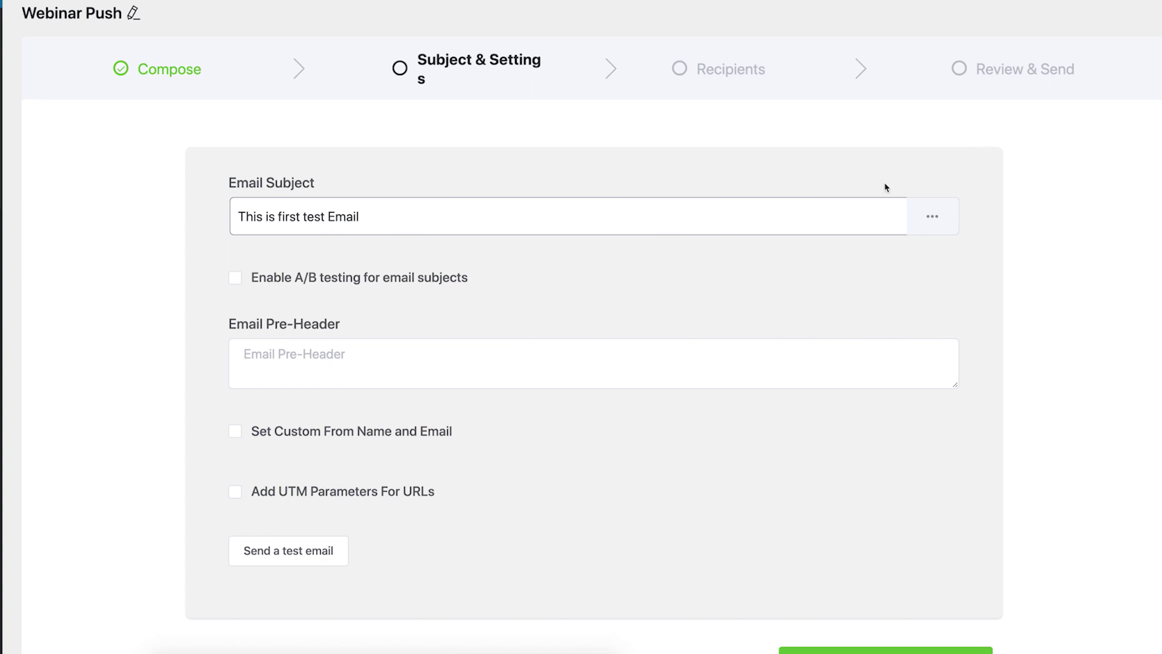
Step: Replace the old email subject text with 'Need your help'
click(467, 213)
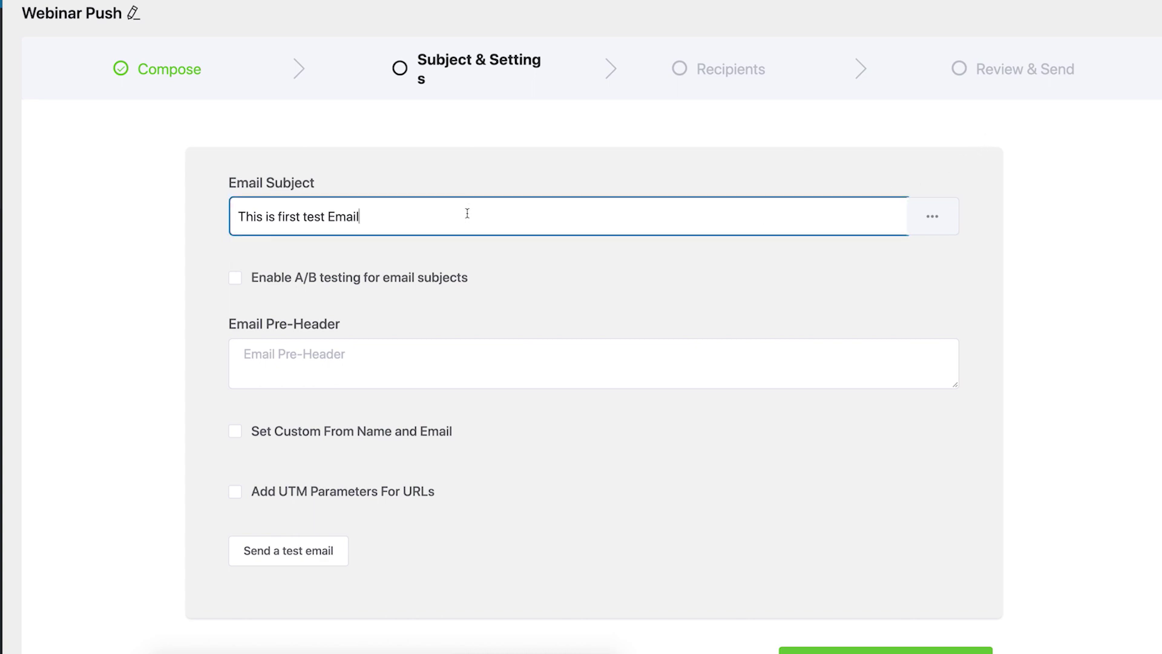
key(BackSpace)
key(BackSpace)
key(BackSpace)
key(BackSpace)
key(BackSpace)
key(BackSpace)
key(BackSpace)
key(BackSpace)
key(BackSpace)
key(BackSpace)
key(BackSpace)
key(BackSpace)
key(BackSpace)
key(BackSpace)
key(BackSpace)
key(BackSpace)
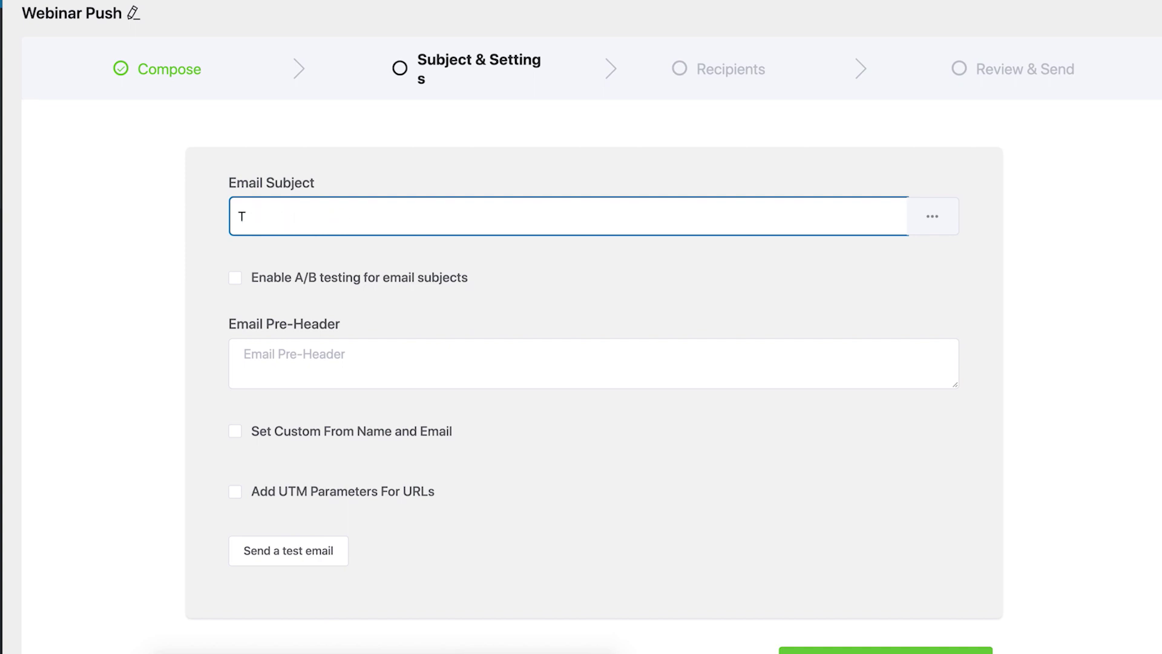
text(Need your help)
click(916, 229)
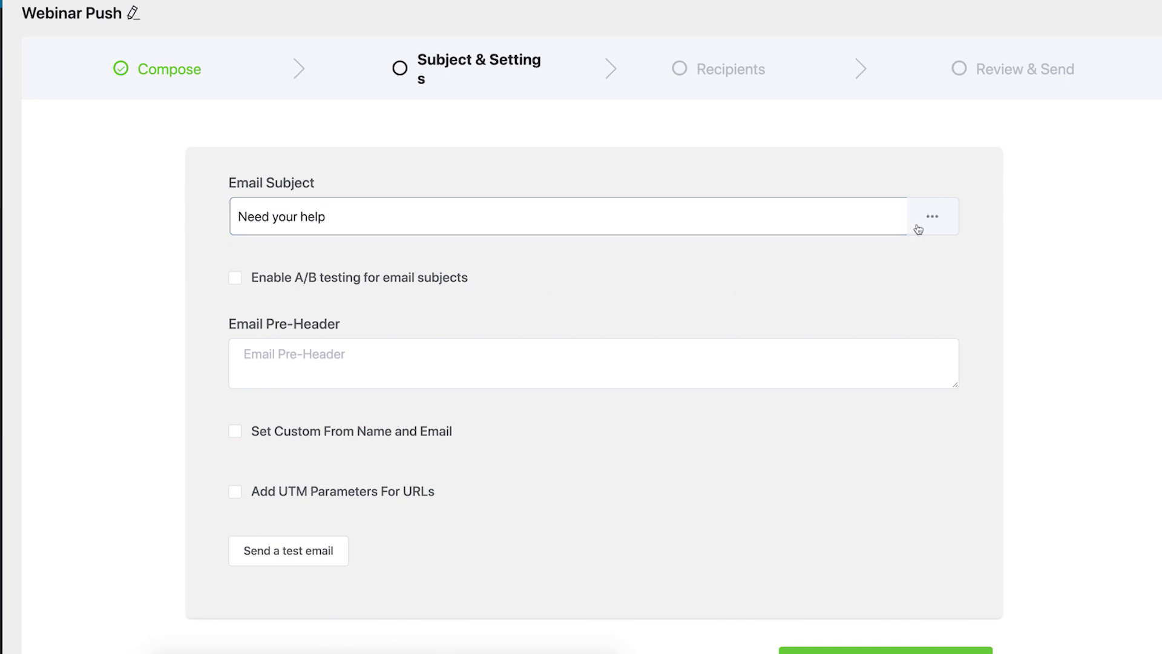
Step: Append the contact's Full Name variable and an exclamation mark to the subject
click(918, 229)
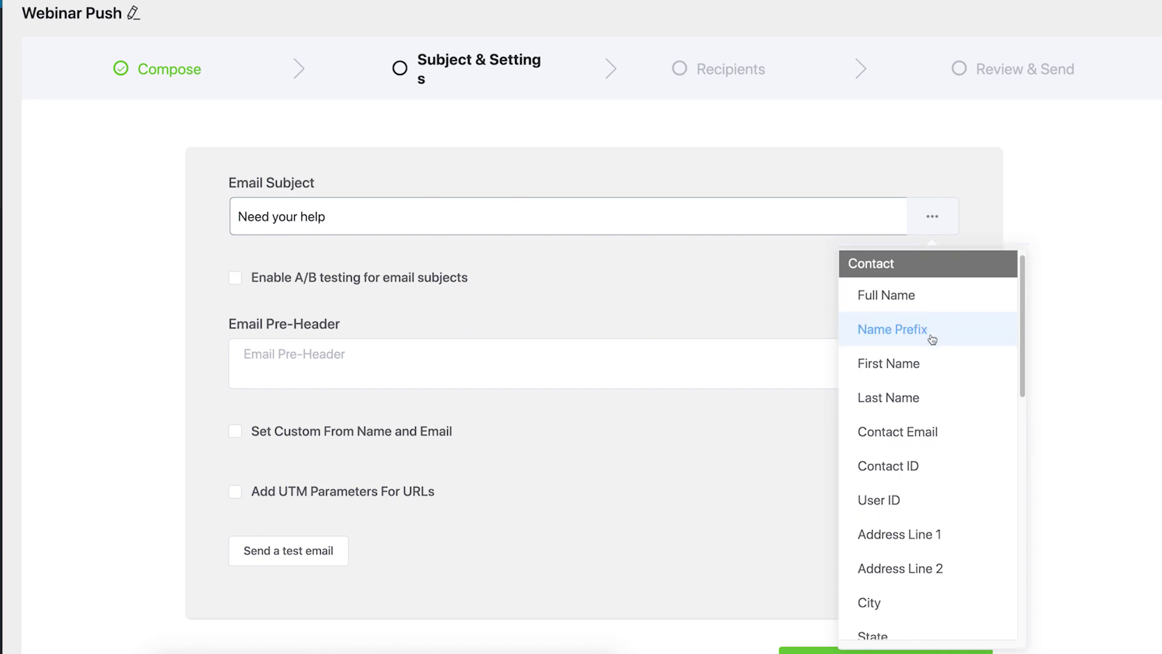
scroll(932, 339, down, 5)
scroll(941, 363, down, 3)
scroll(942, 367, up, 6)
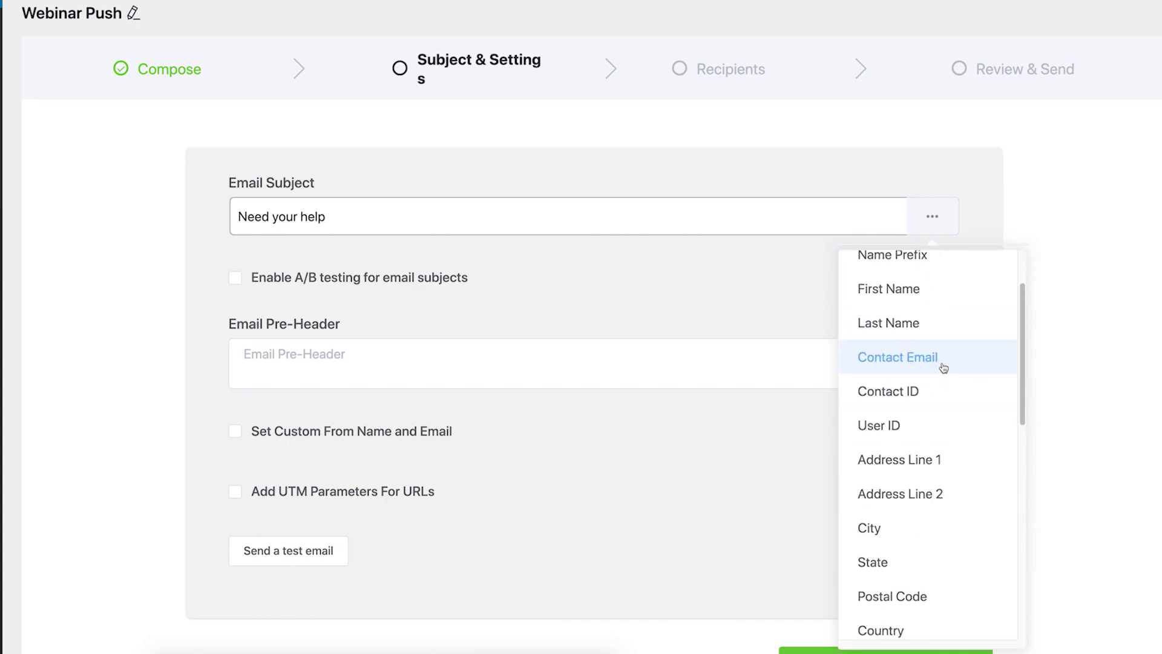
scroll(942, 363, up, 3)
click(903, 312)
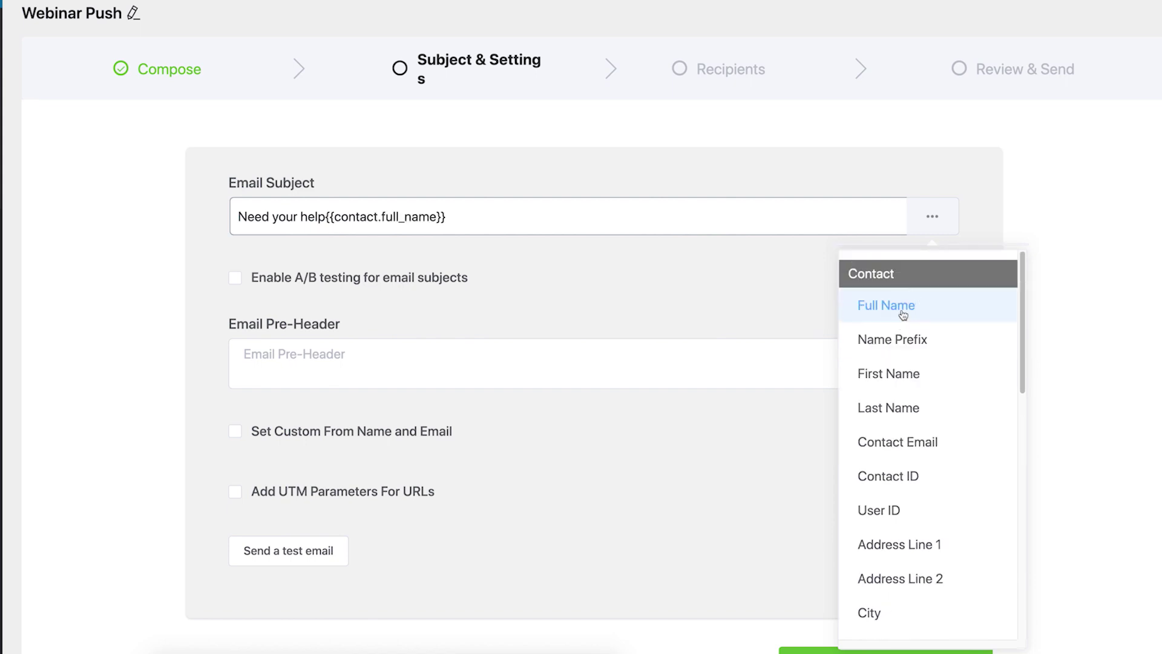
click(499, 209)
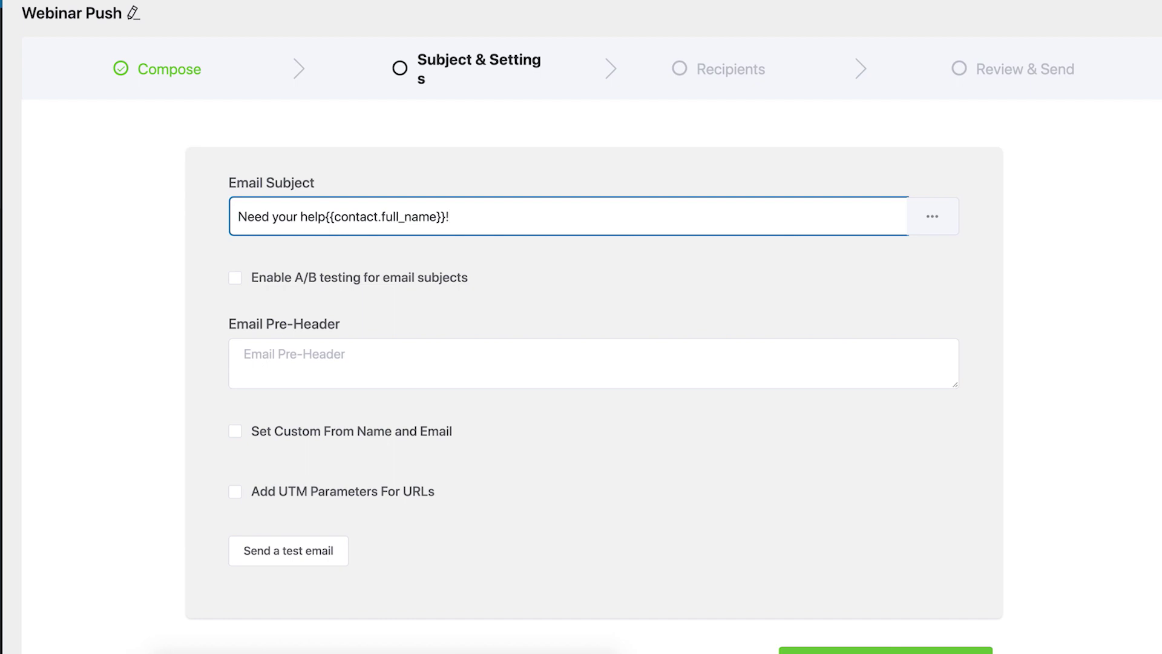
click(574, 276)
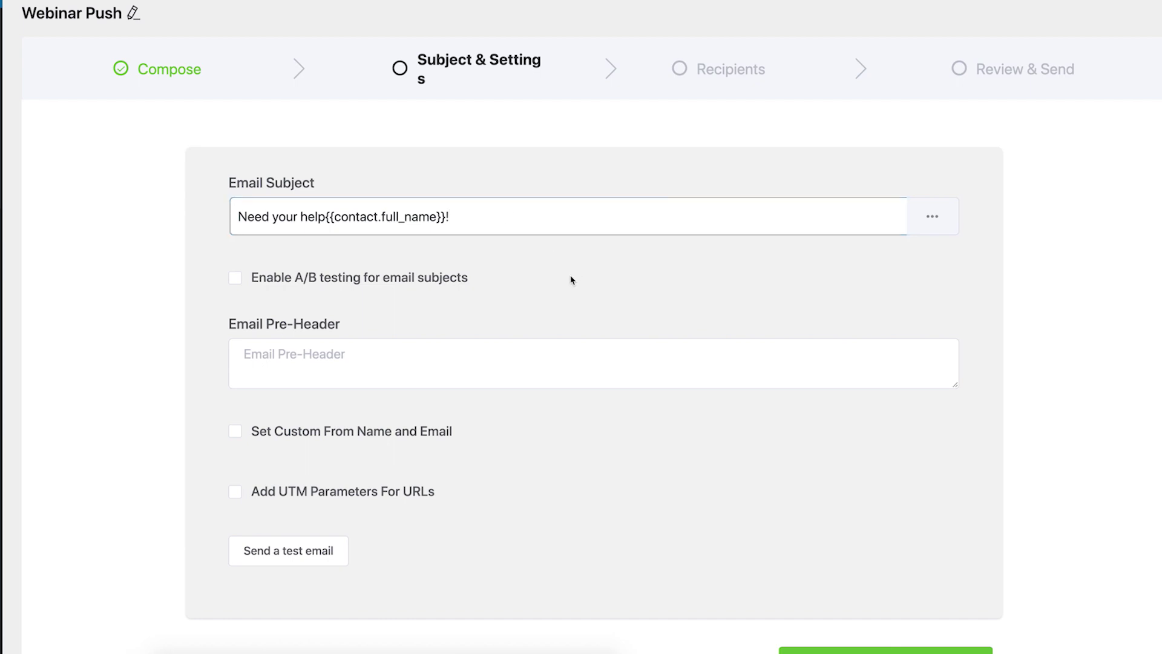
Step: Try A/B subject testing, read its pro-feature notice, then switch it back off
click(236, 281)
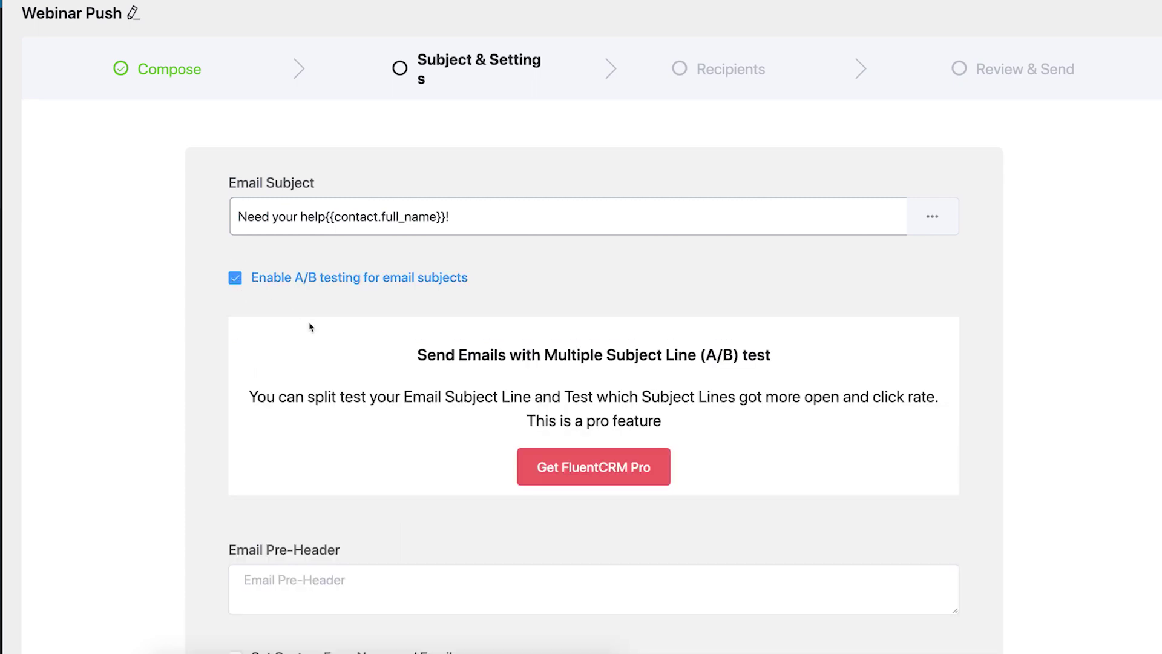
drag(419, 357, 773, 381)
click(741, 399)
drag(250, 397, 669, 408)
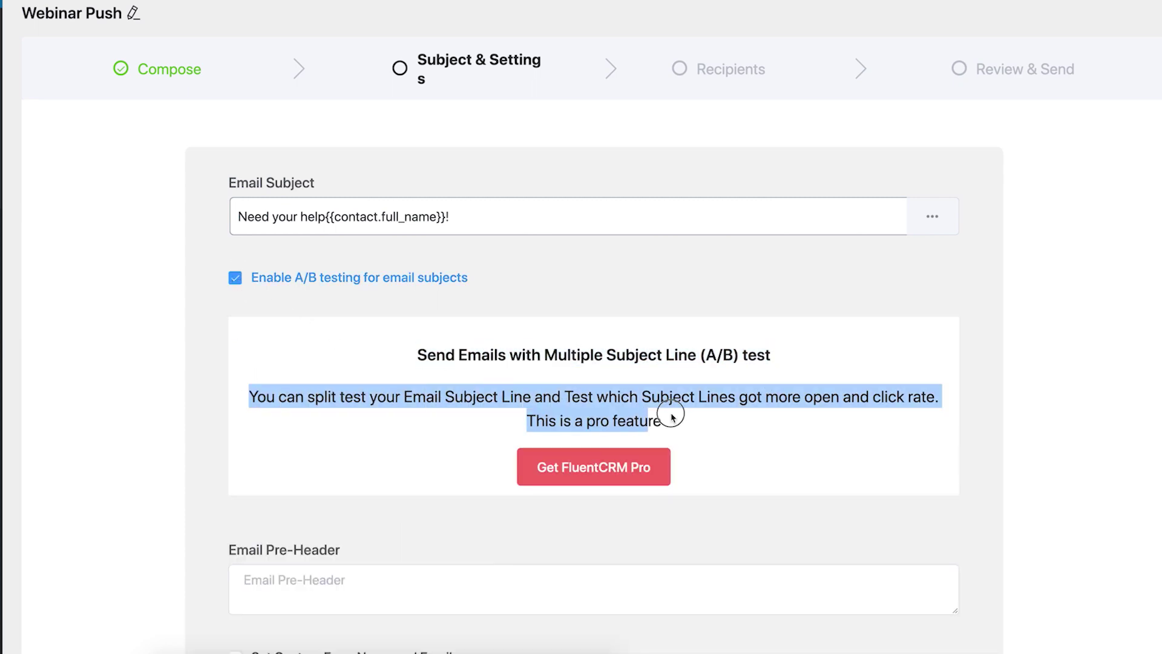
click(817, 416)
click(792, 521)
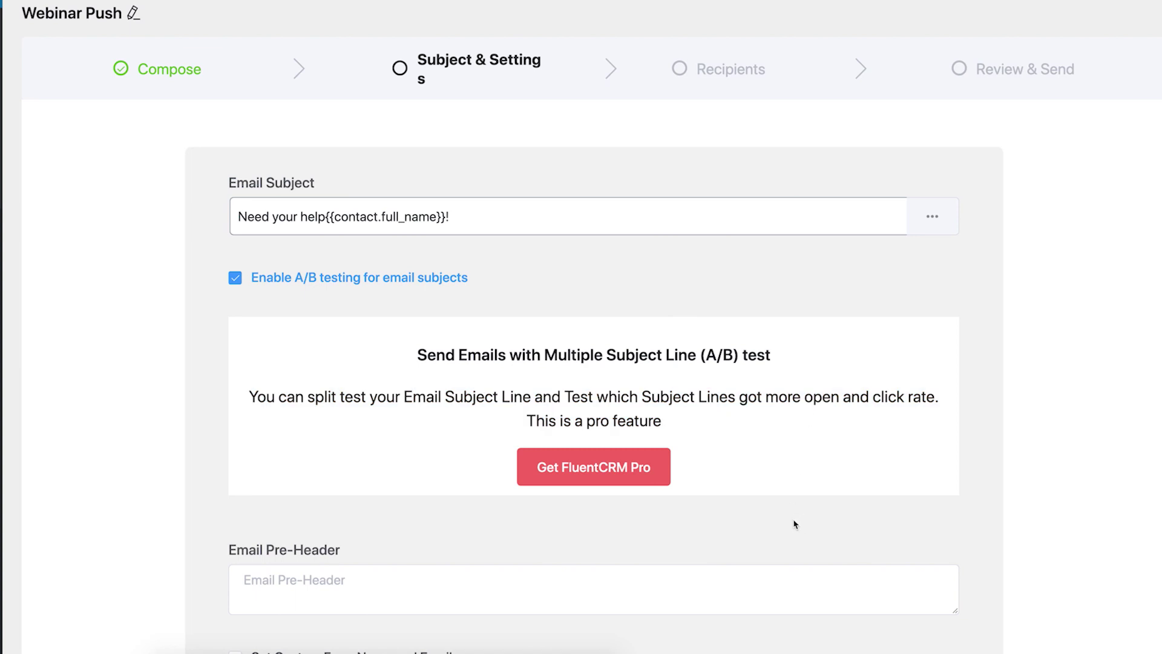
click(241, 289)
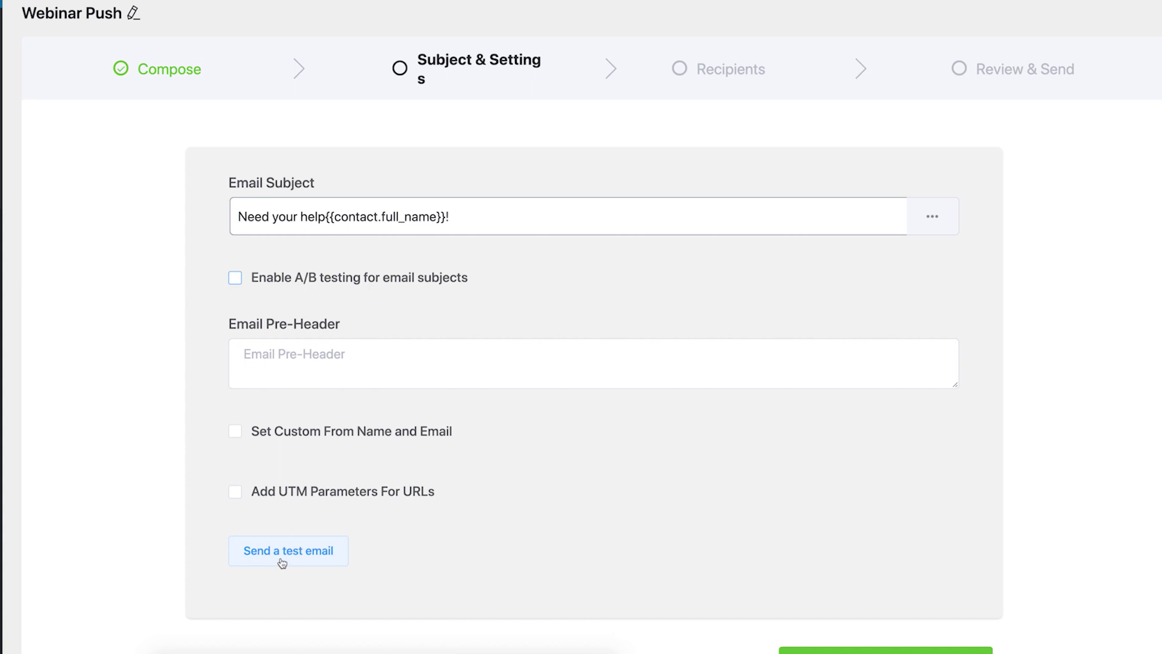
click(545, 503)
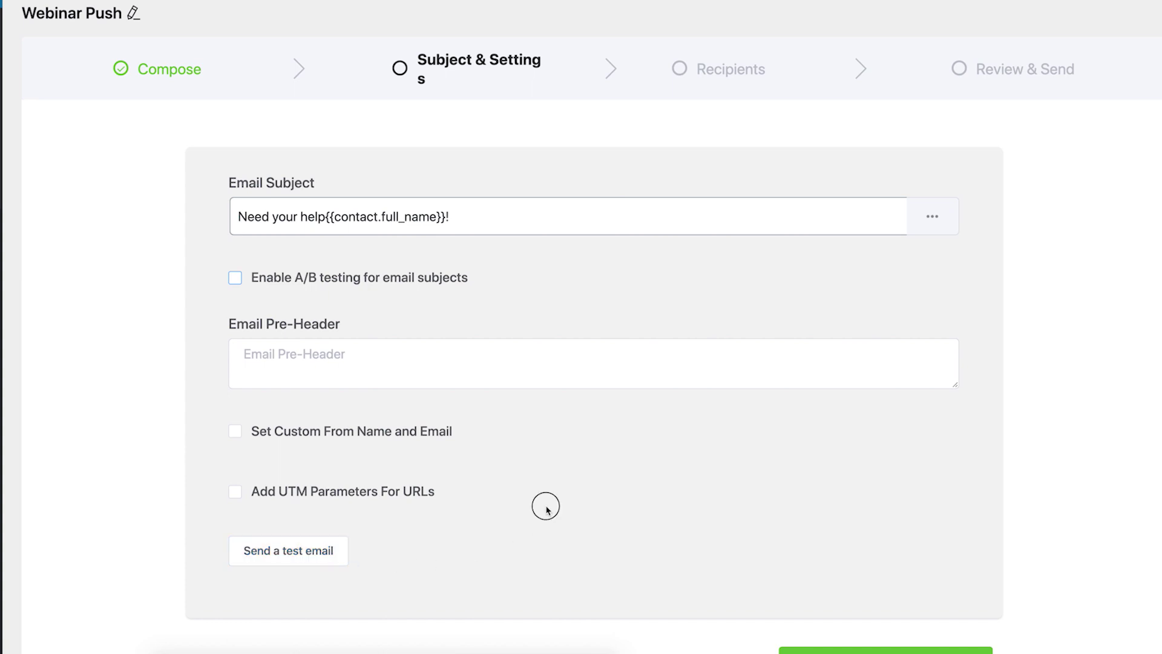
scroll(547, 508, down, 1)
Step: Choose the New Subs January list as the campaign's recipients
click(886, 622)
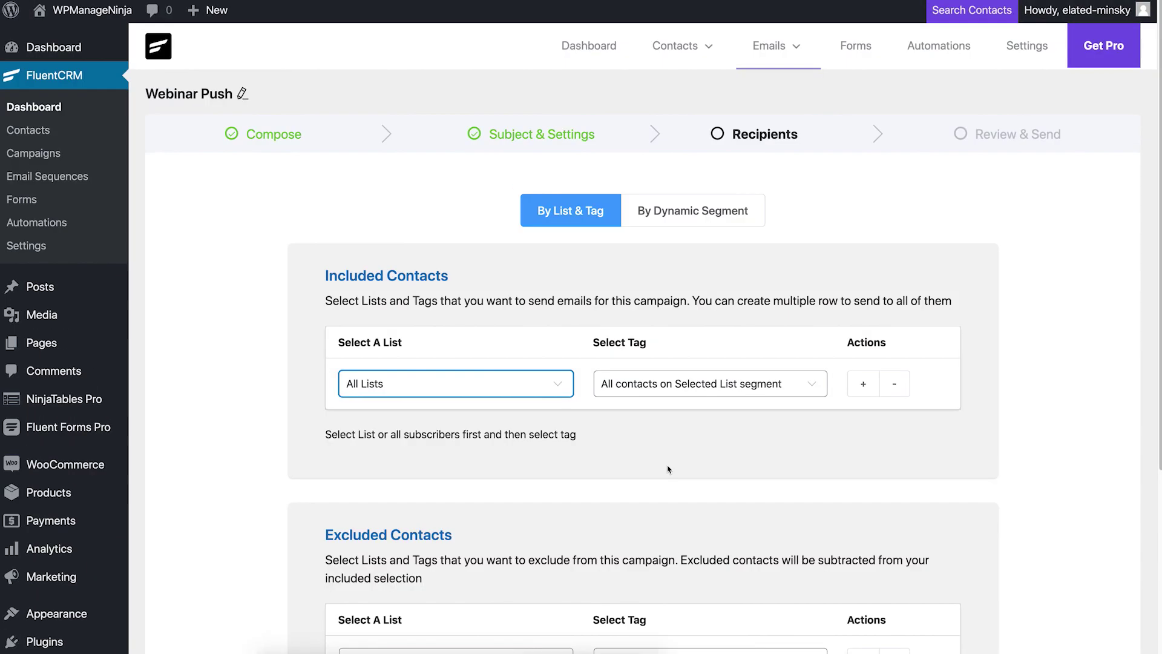
scroll(668, 469, down, 5)
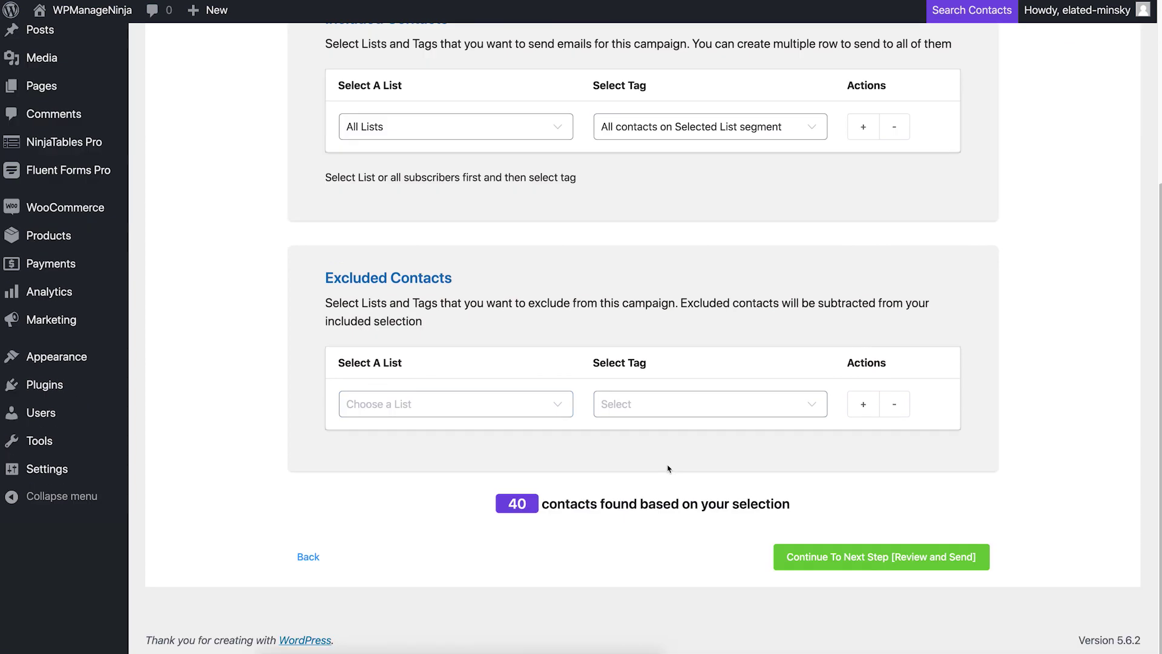
scroll(618, 498, up, 5)
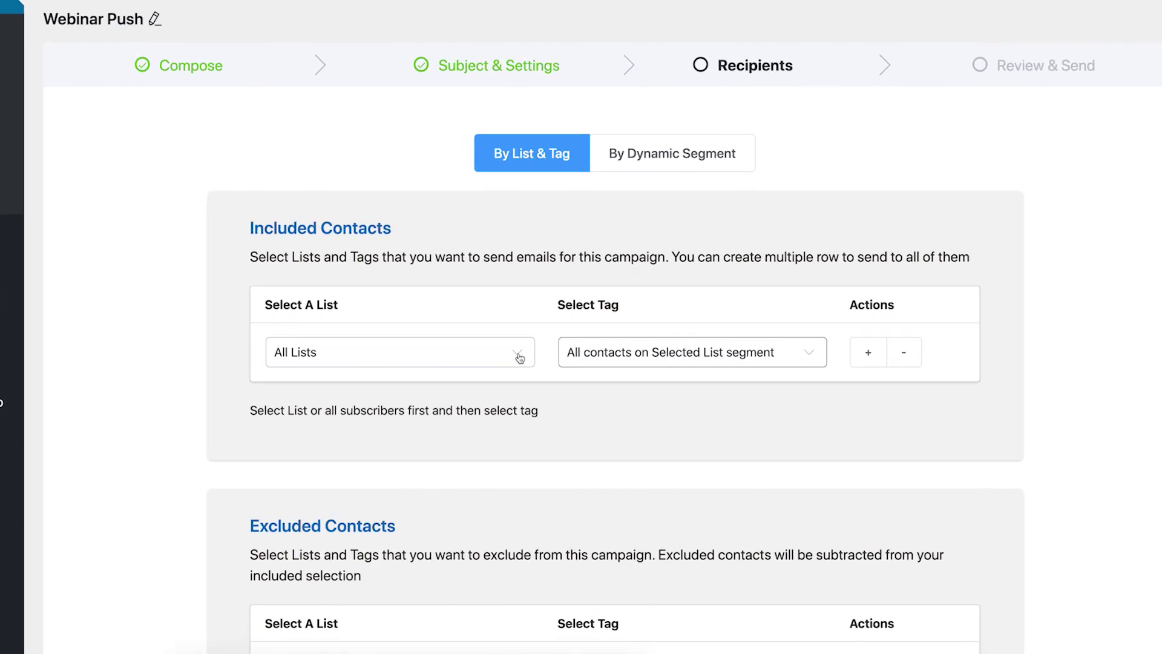
click(501, 341)
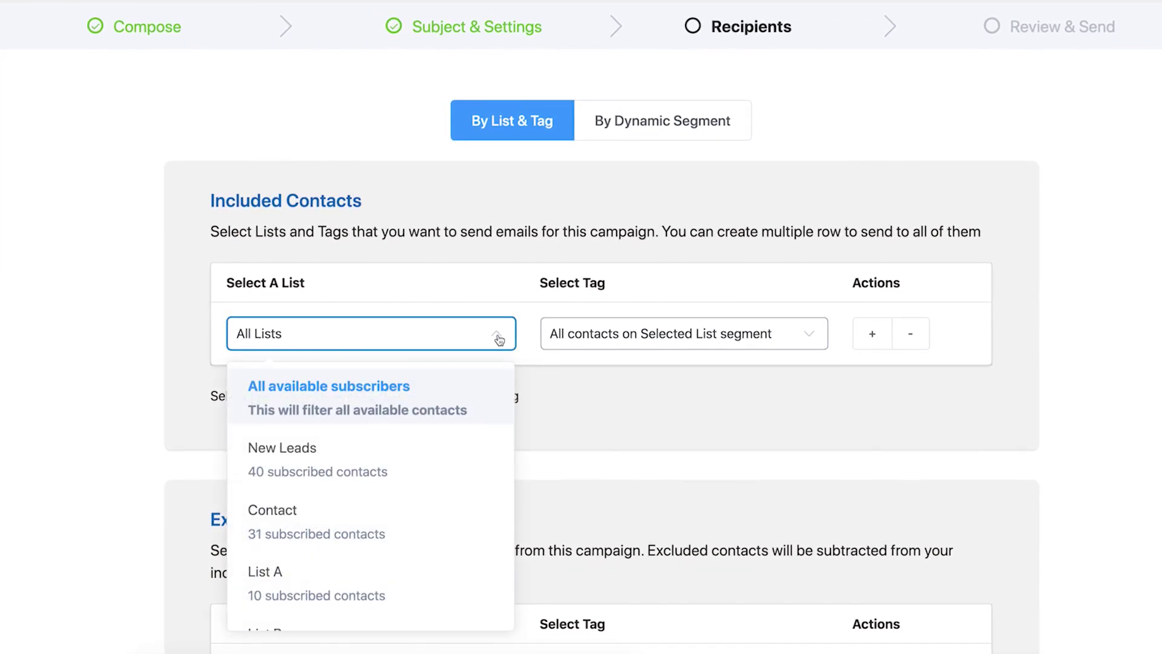
scroll(492, 407, down, 2)
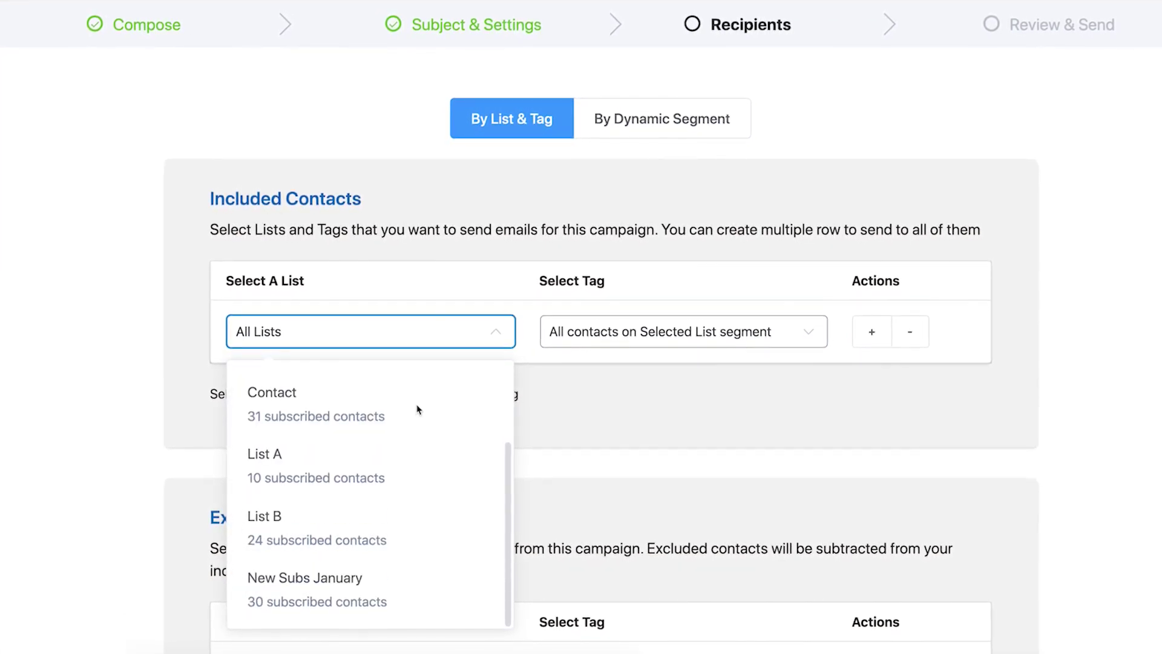
click(381, 582)
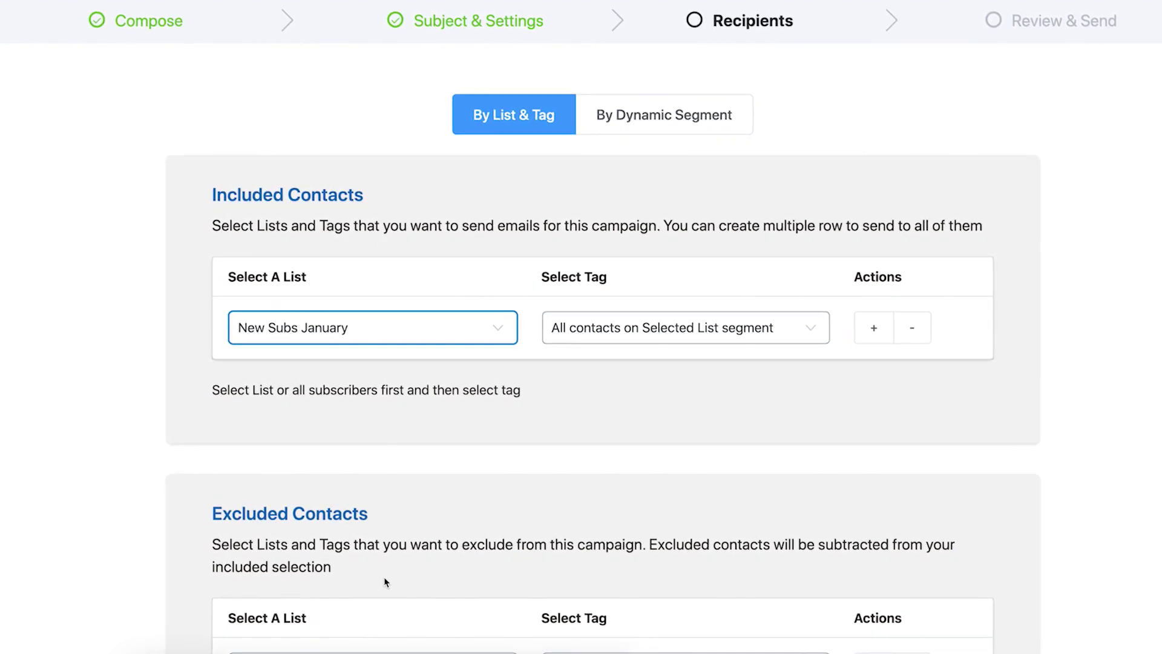
click(572, 470)
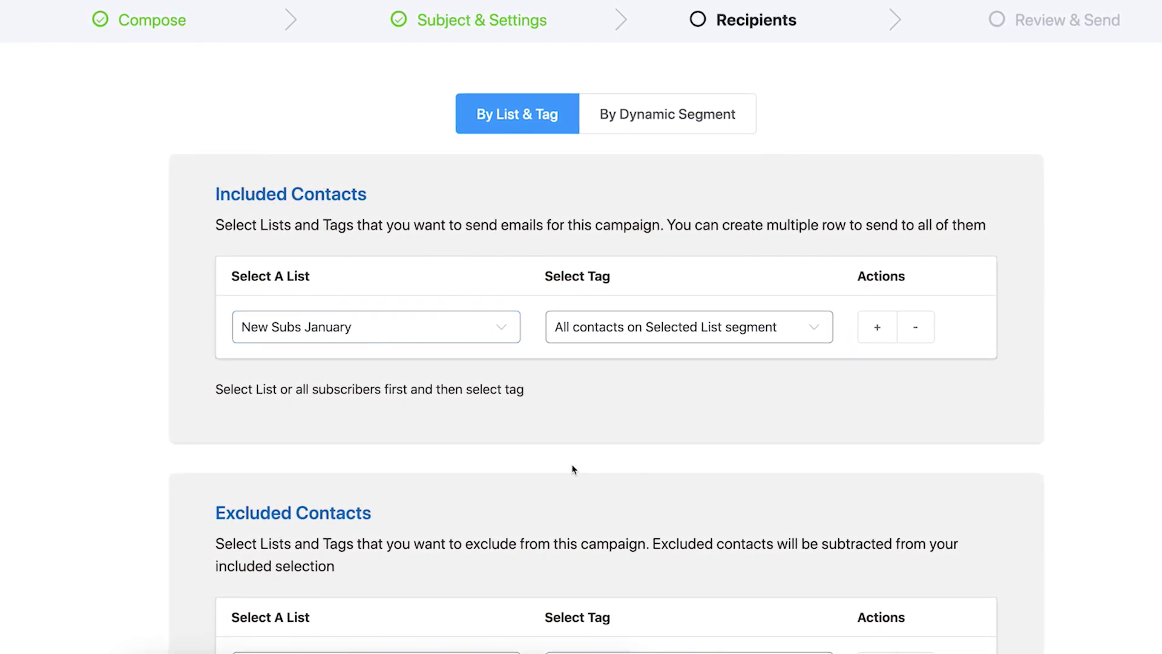
scroll(573, 469, down, 5)
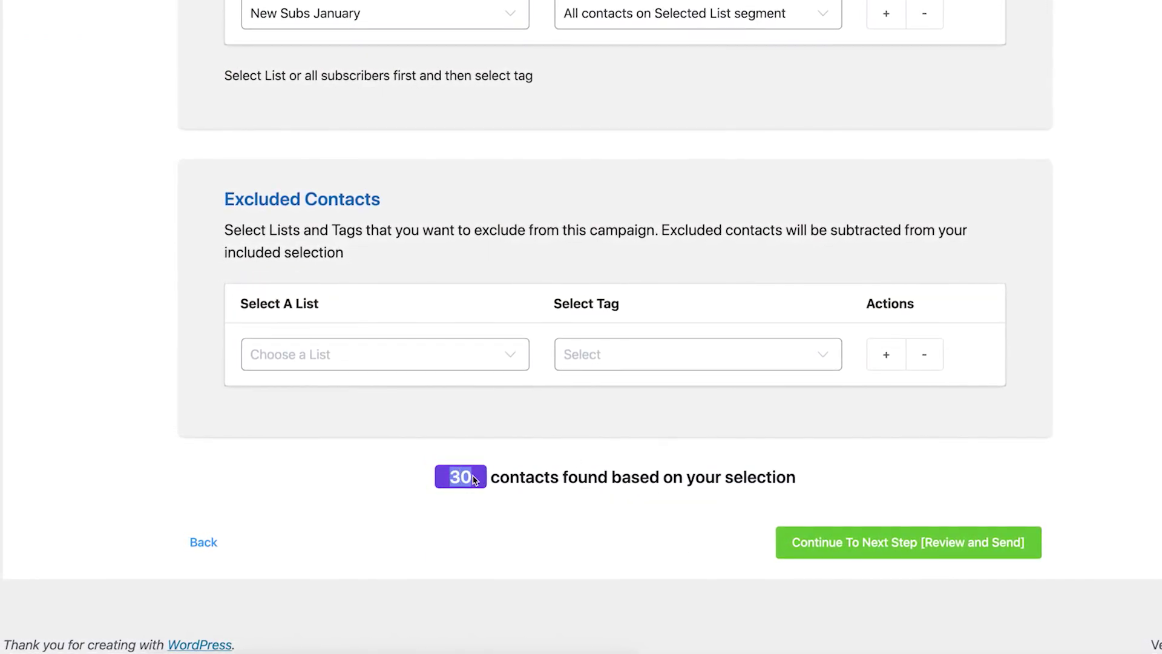
click(510, 504)
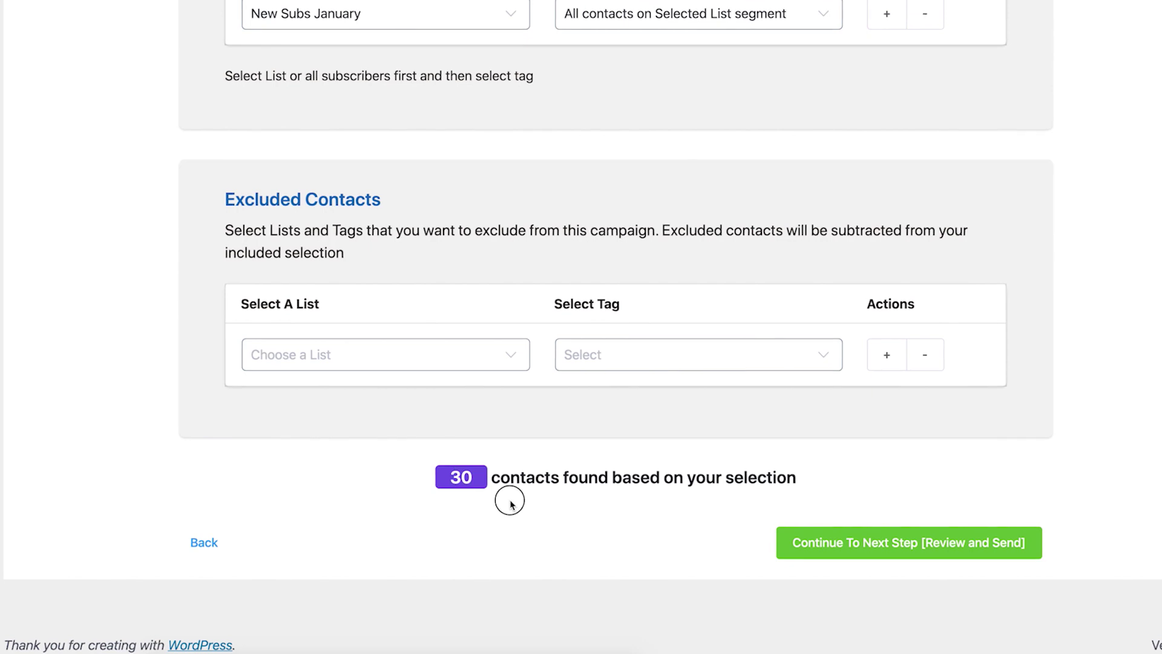
Step: Exclude Other sources-tagged contacts from all available contacts, leaving 10 recipients
click(441, 345)
click(423, 408)
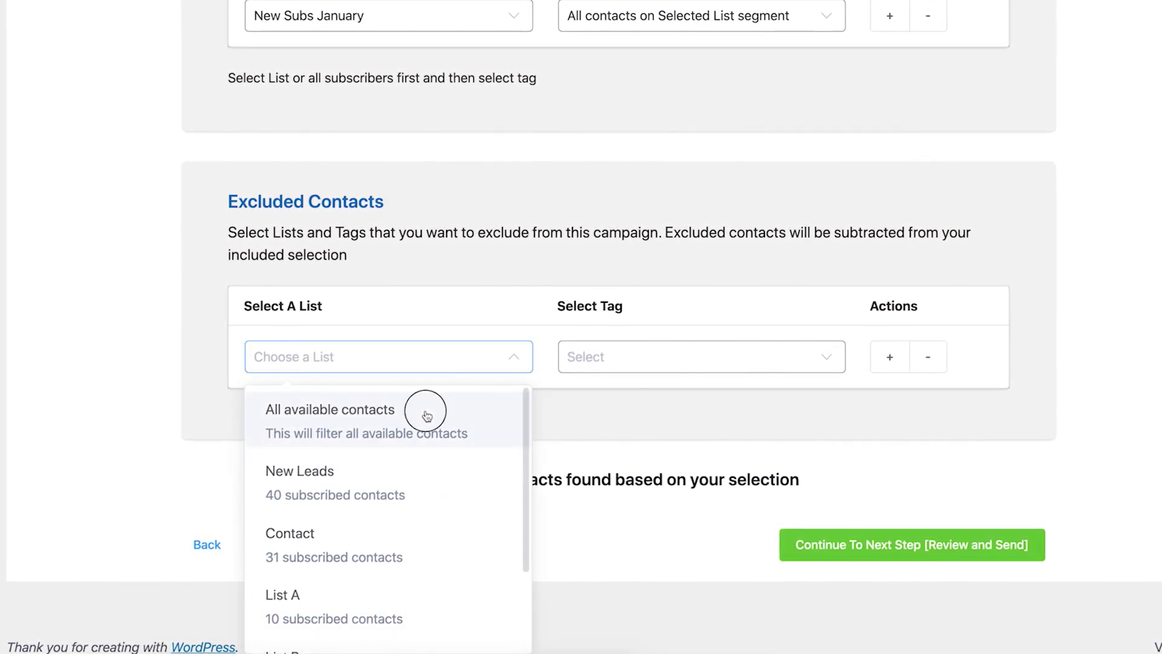
click(662, 364)
scroll(661, 488, down, 2)
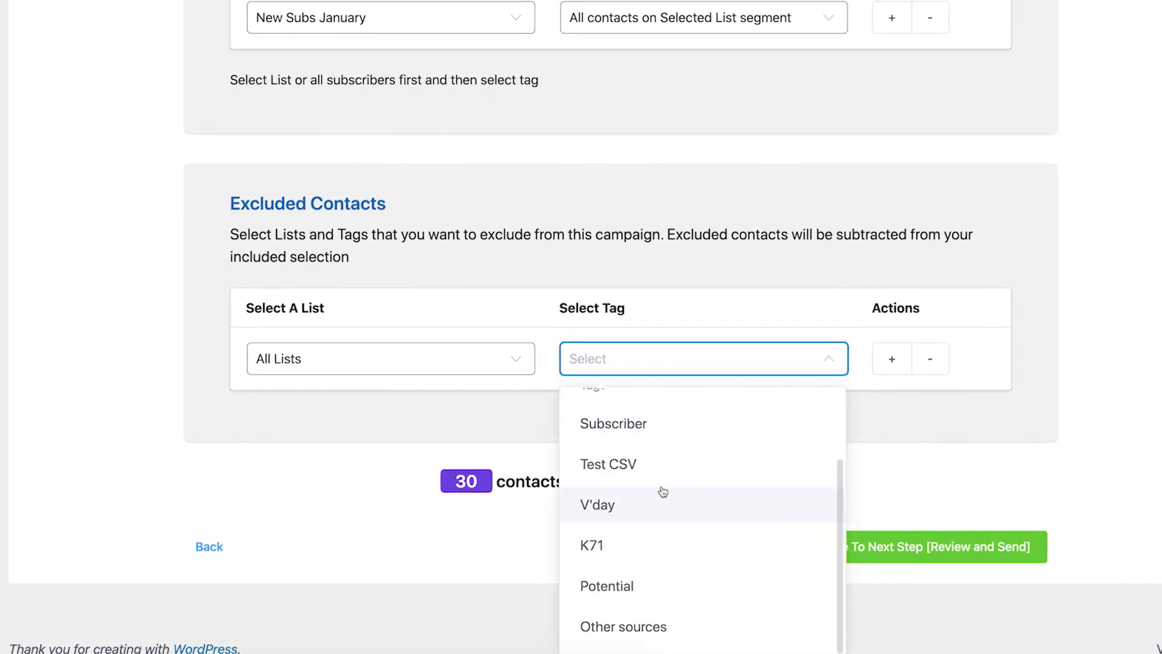
click(662, 625)
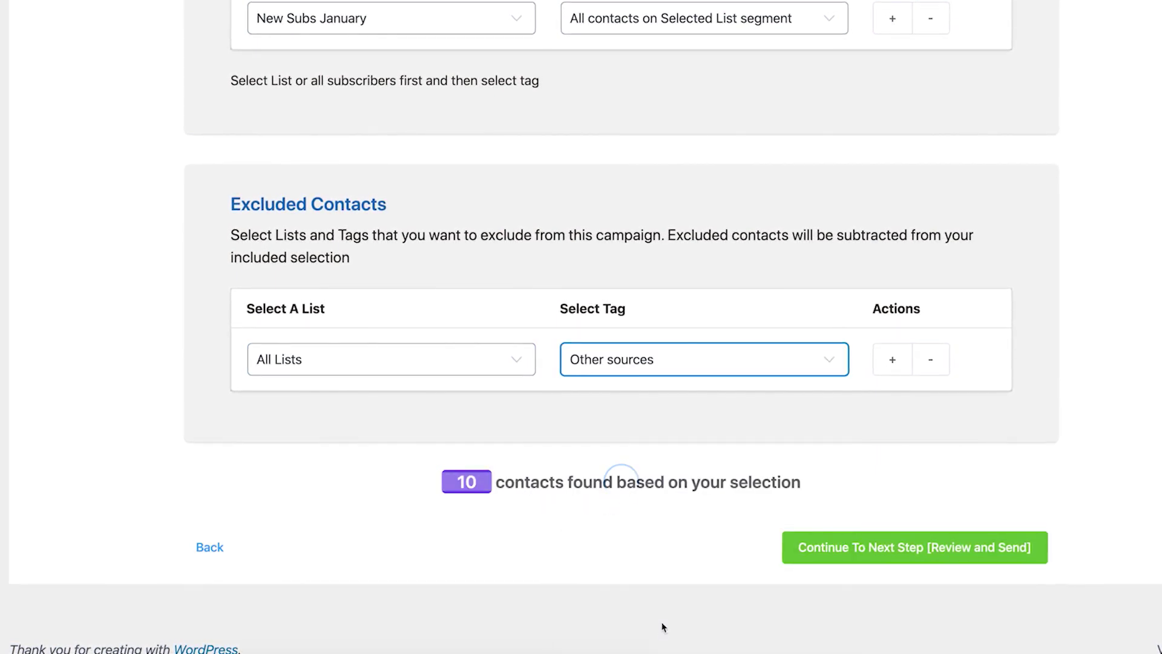
click(833, 554)
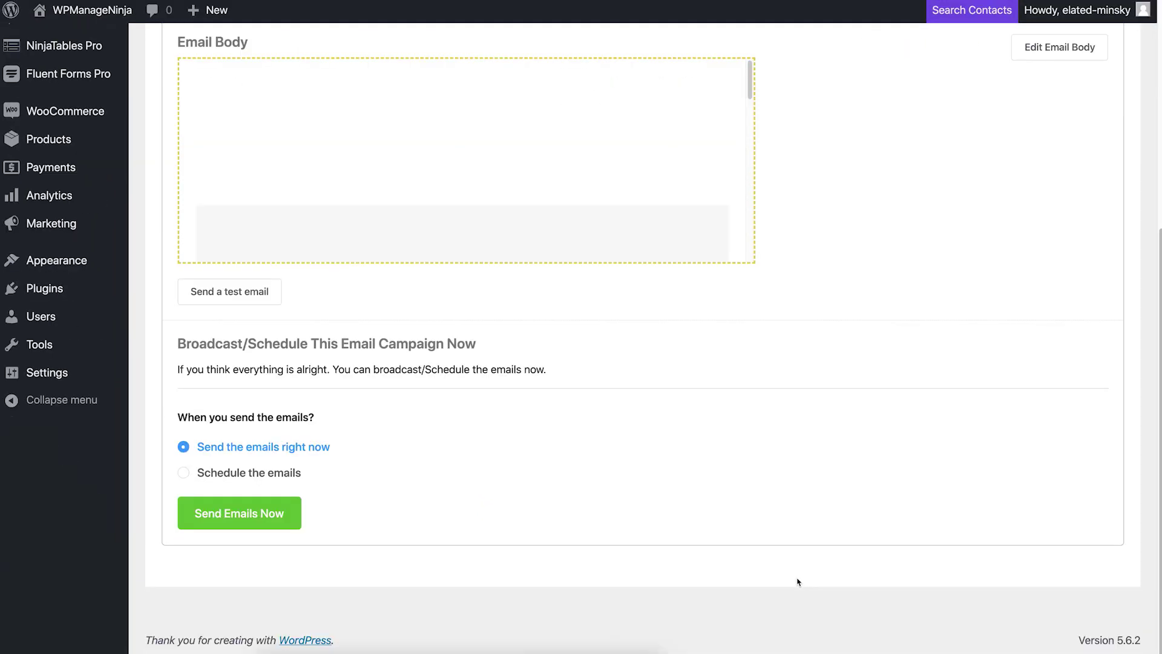
Step: Keep 'Send the emails right now' and send Webinar Push to all 10 recipients
click(269, 522)
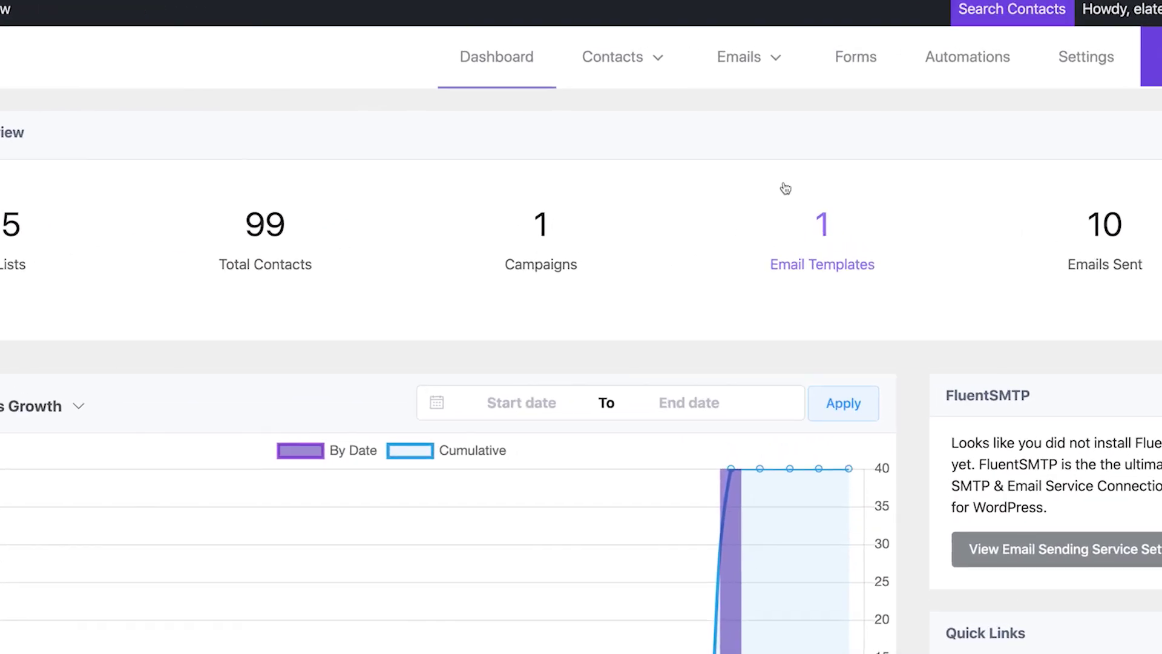
Step: Go to FluentCRM's Forms page, which lists no forms yet
click(856, 49)
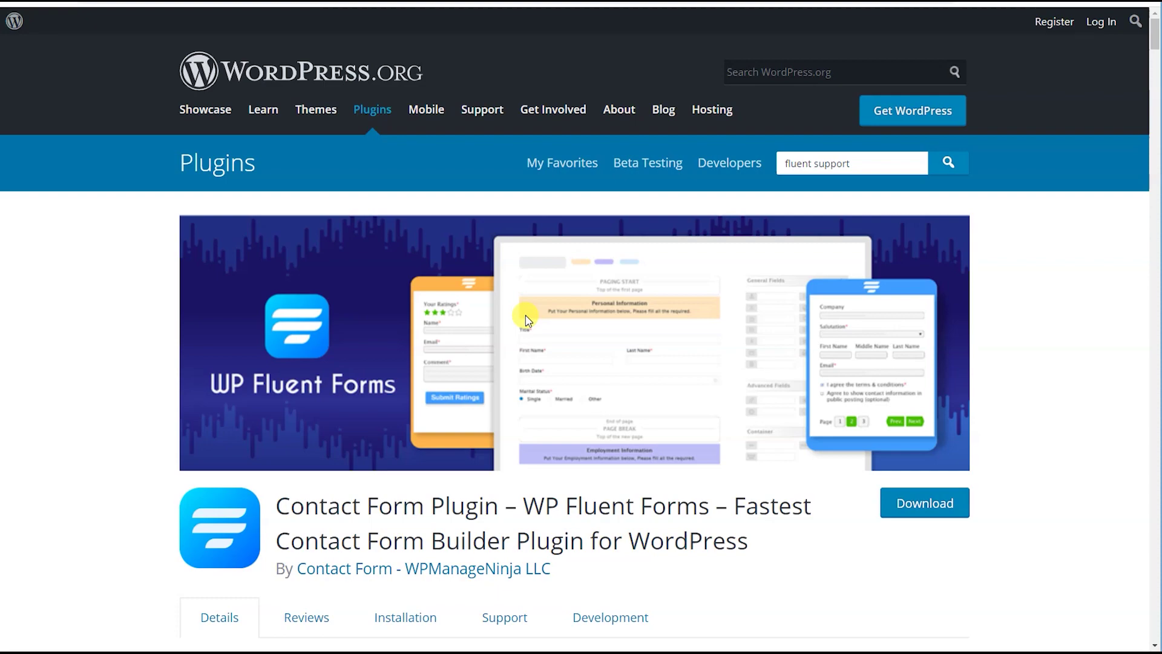
scroll(525, 321, down, 8)
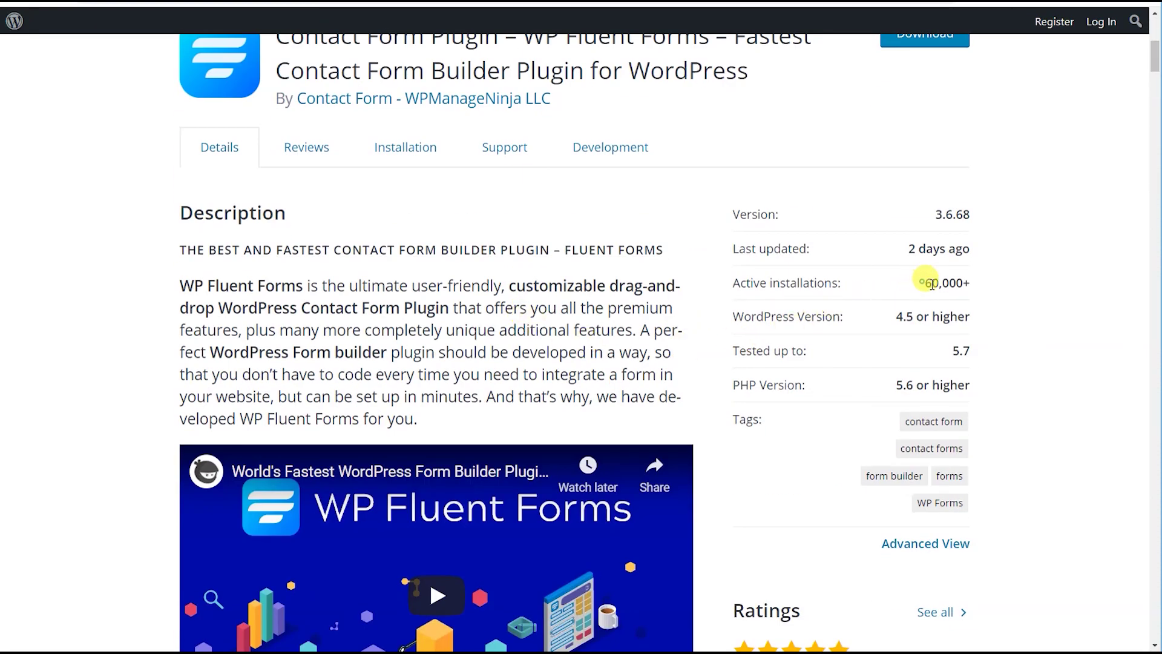
double_click(932, 283)
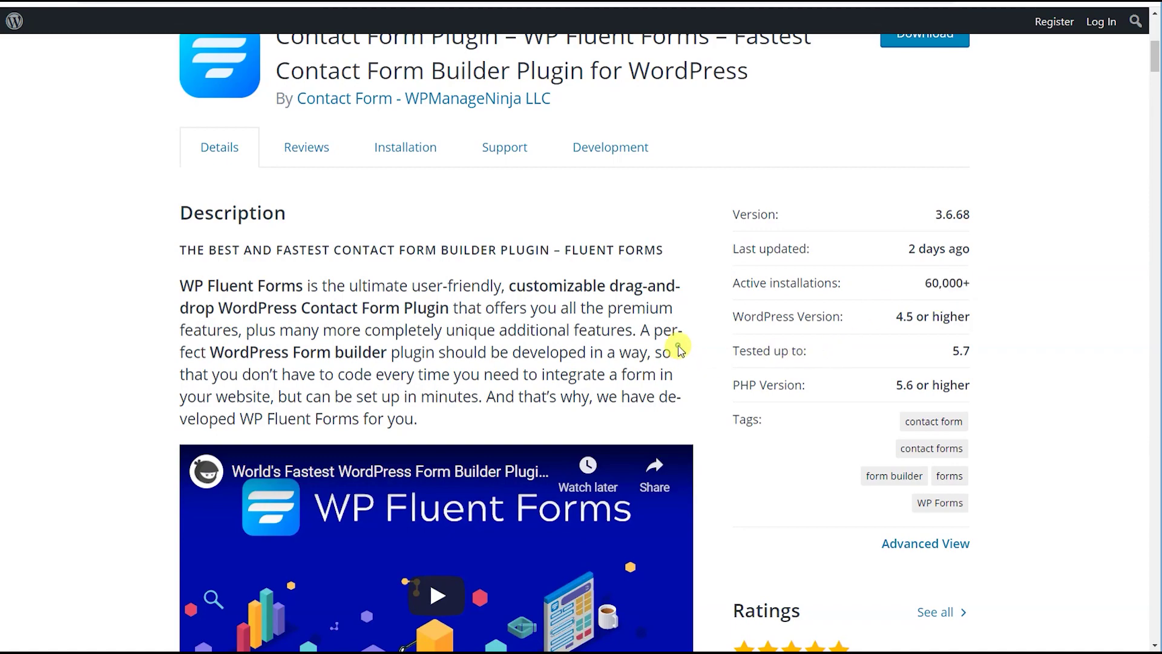
scroll(678, 350, down, 3)
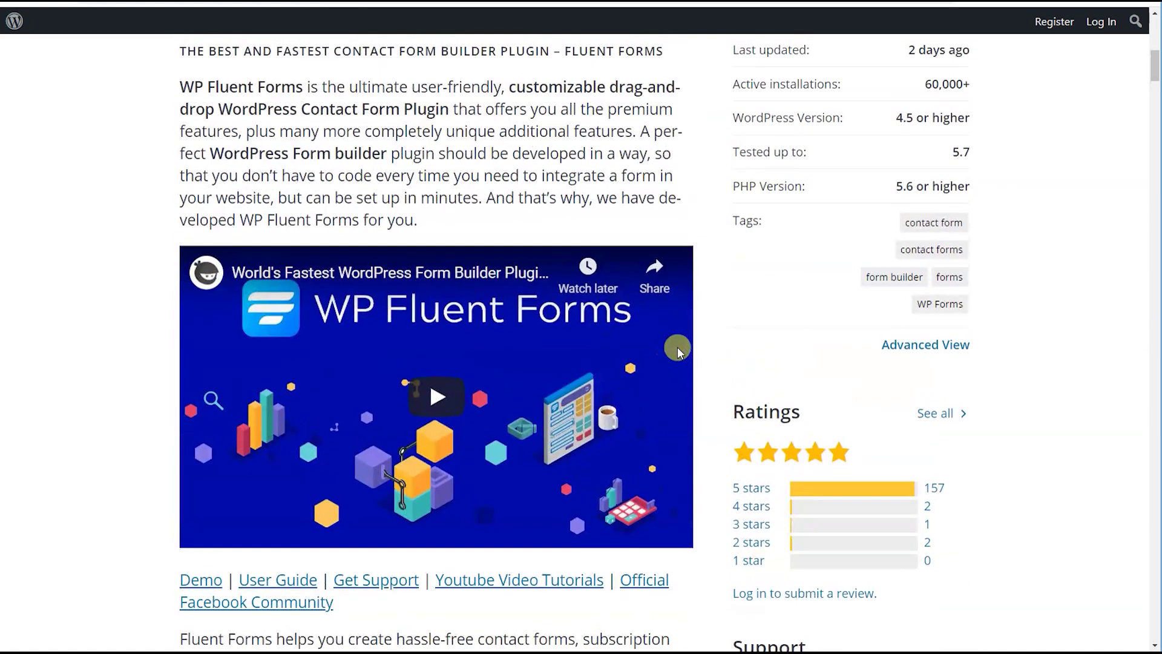
scroll(678, 350, up, 10)
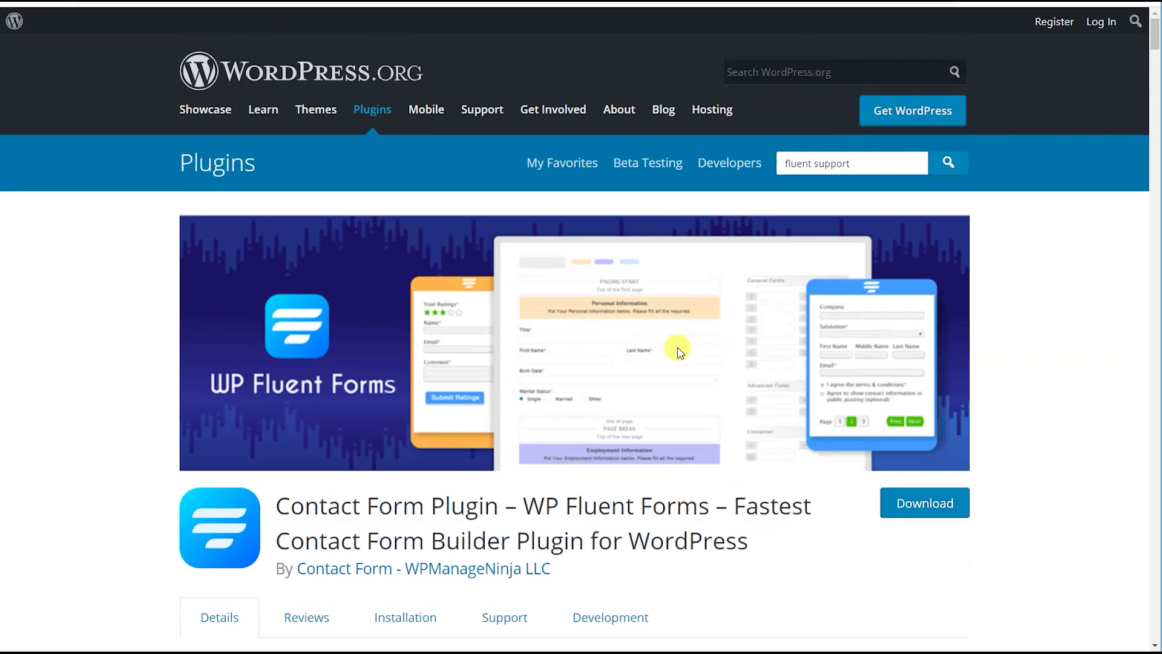
scroll(677, 350, down, 4)
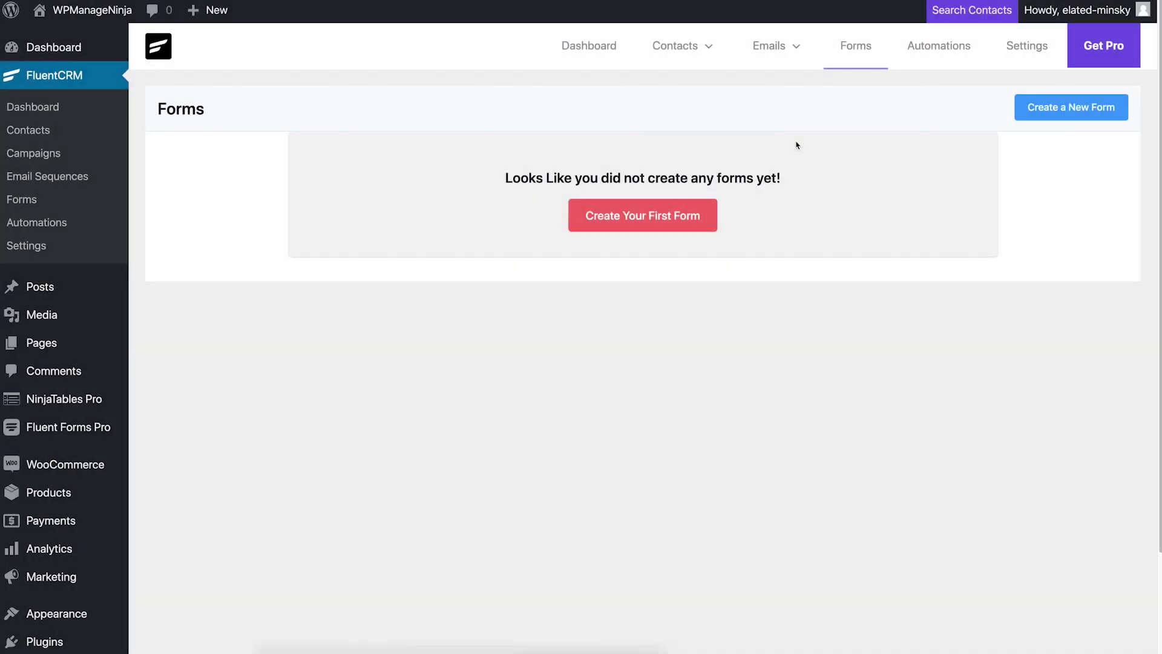
Step: Create an Inline Opt-In form that adds sign-ups to Landing Subs tagged Subscriber
click(688, 220)
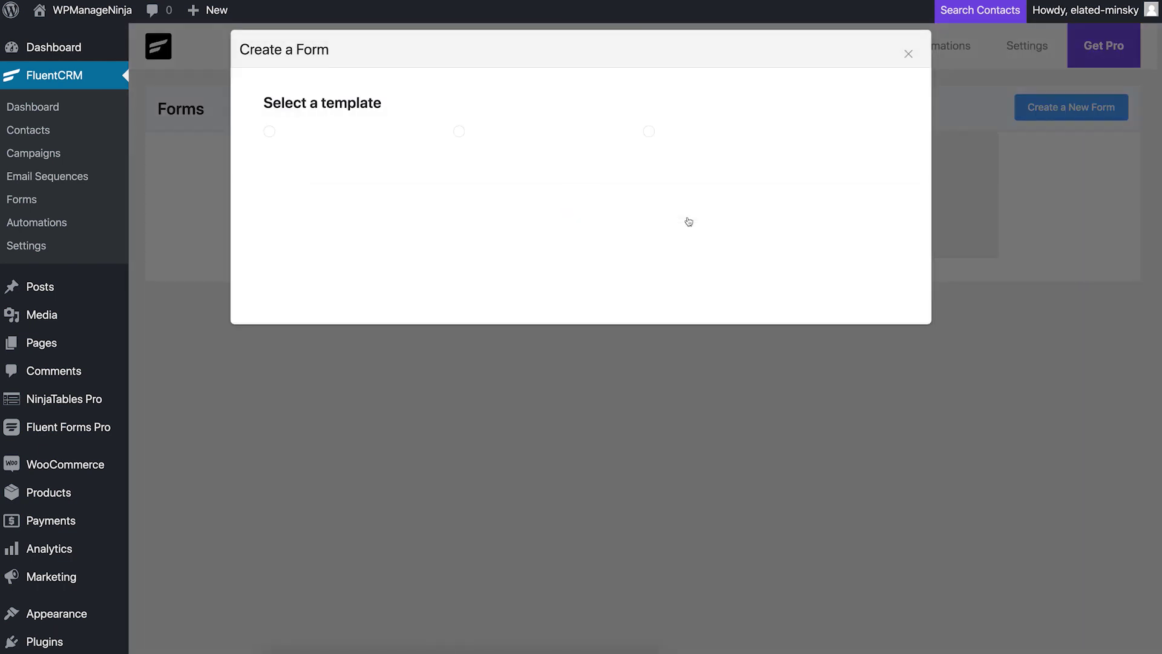
click(269, 132)
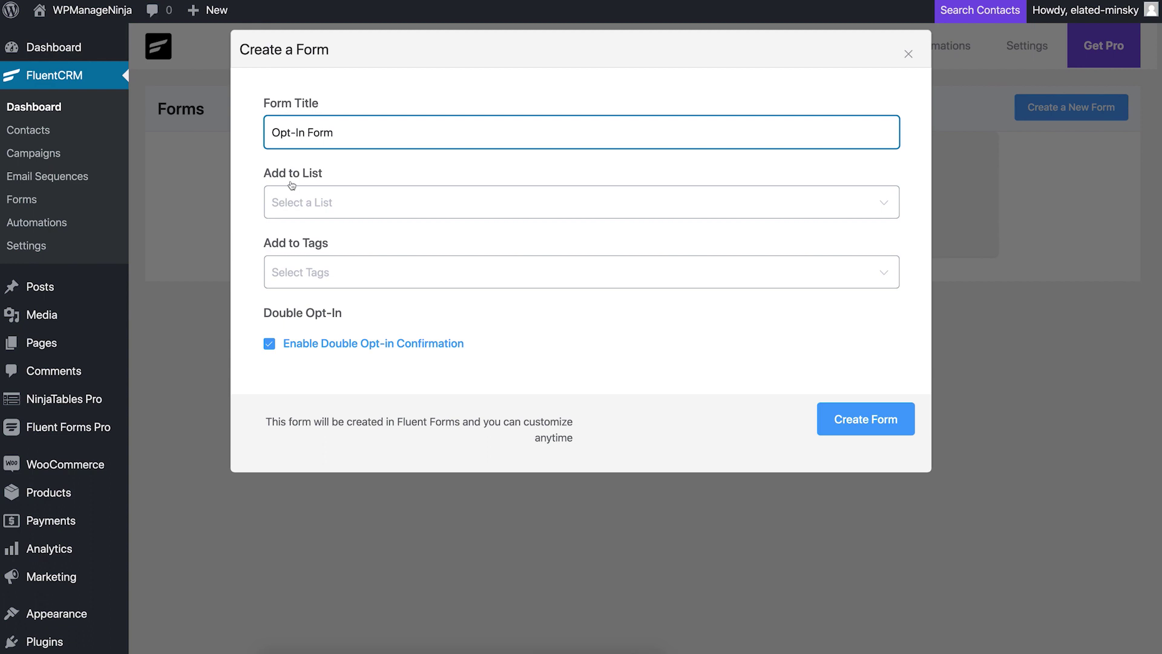
click(292, 204)
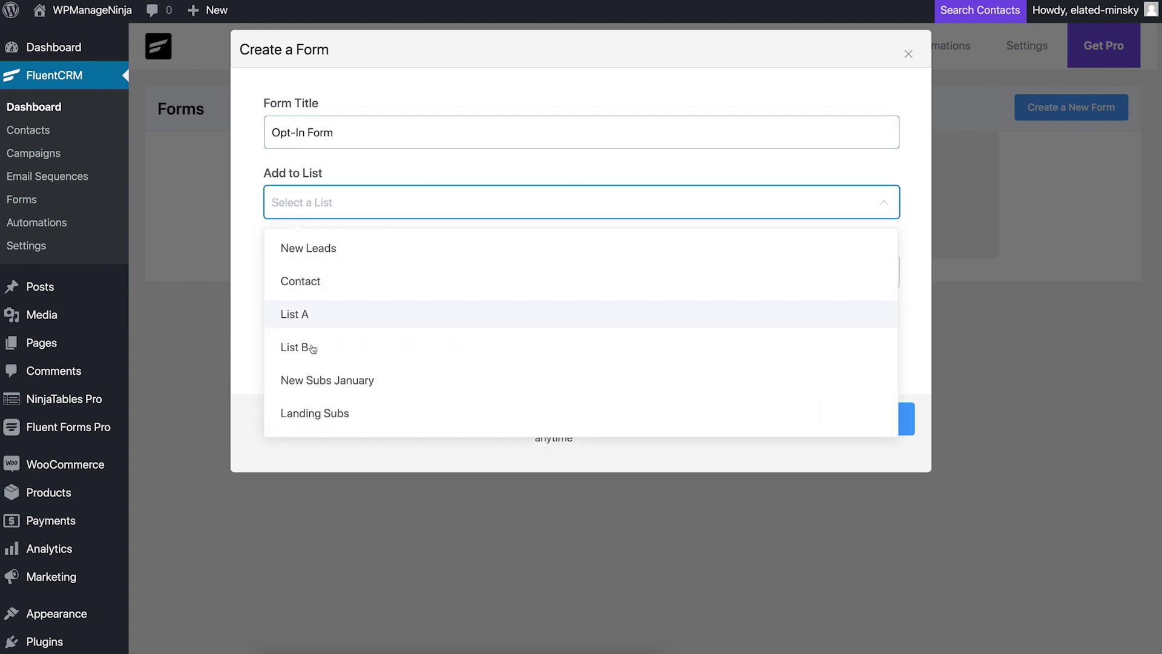
click(321, 414)
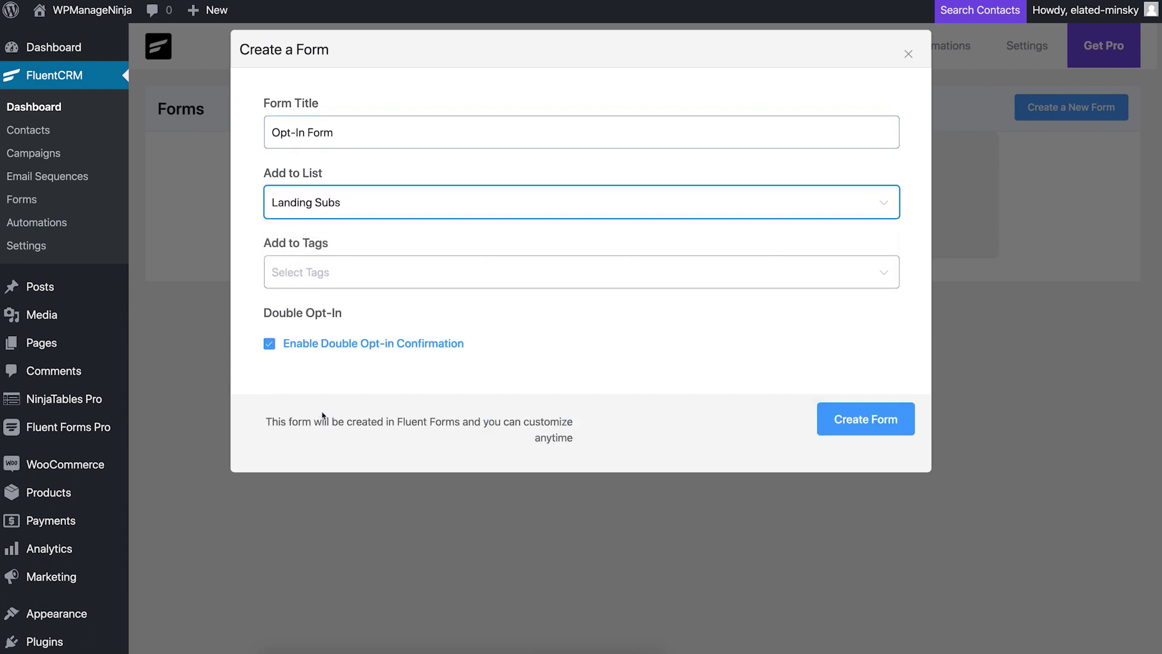
click(371, 272)
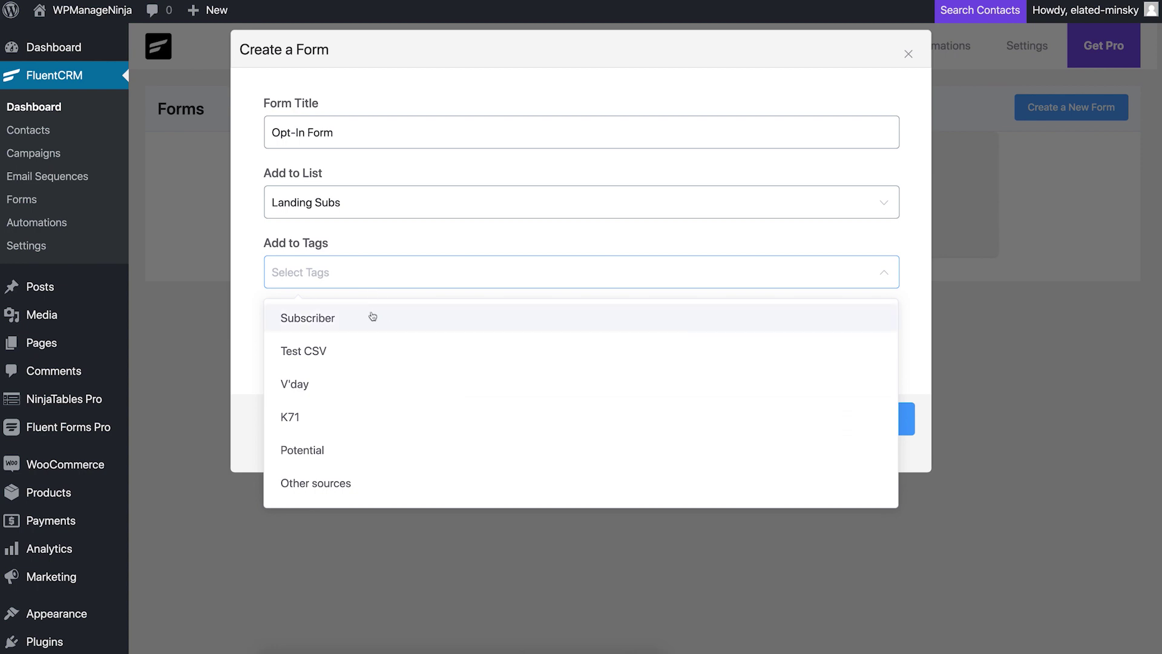
click(352, 322)
click(253, 351)
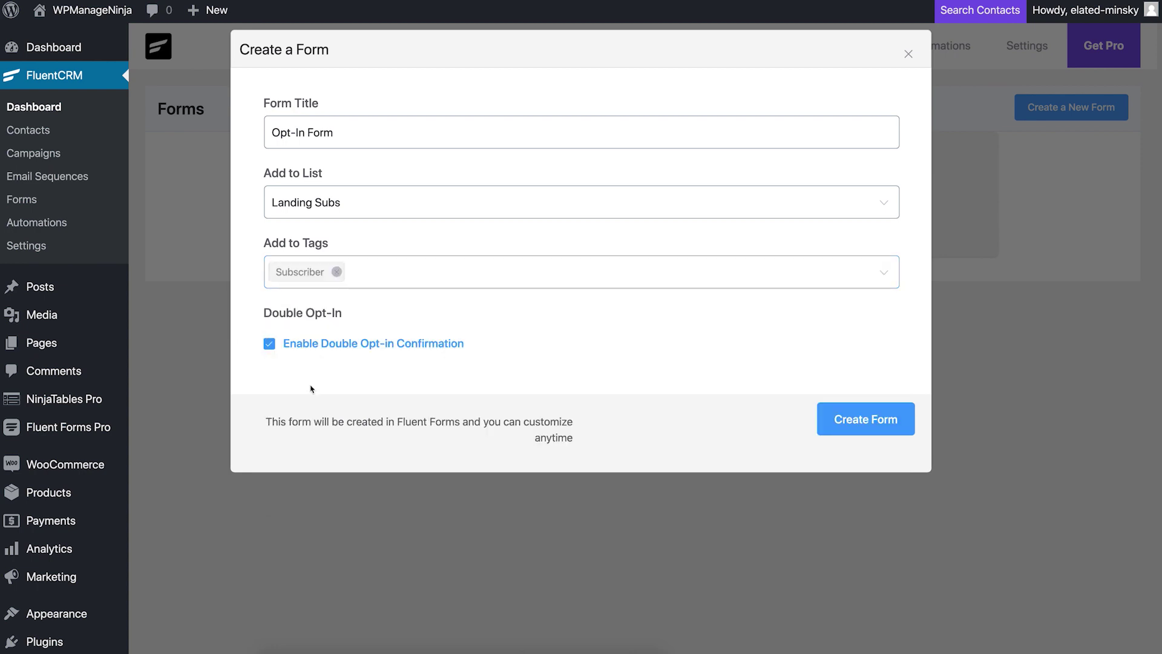
click(833, 423)
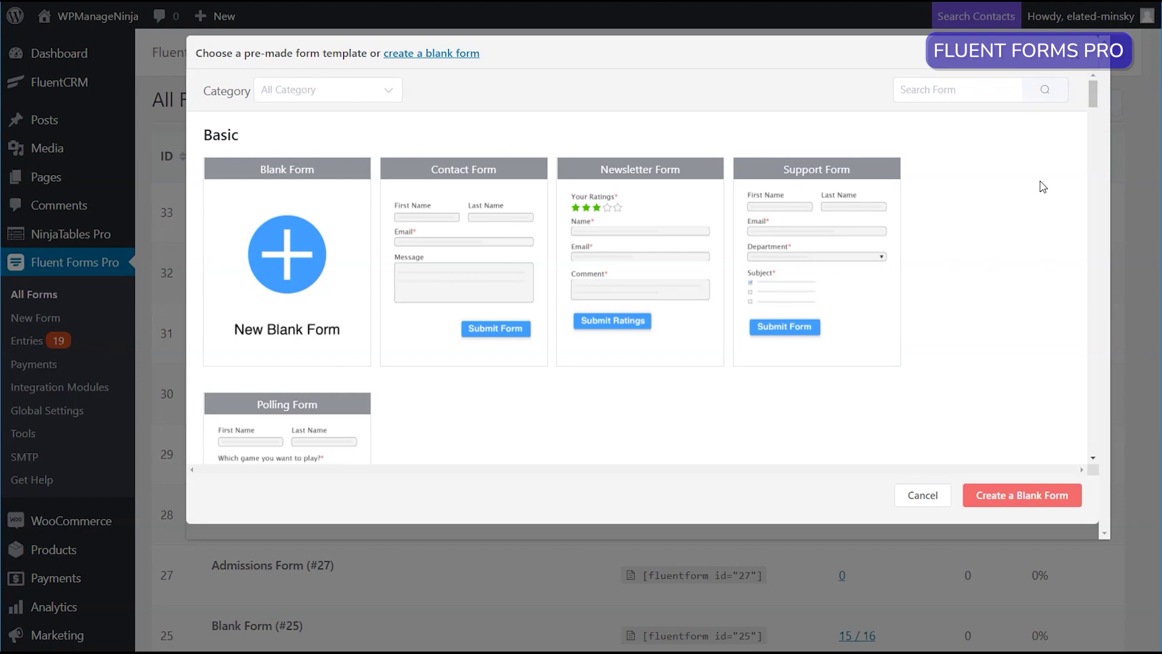
Step: Add a First Name-only name field above the email, save, and copy the shortcode
drag(1097, 100, 1085, 330)
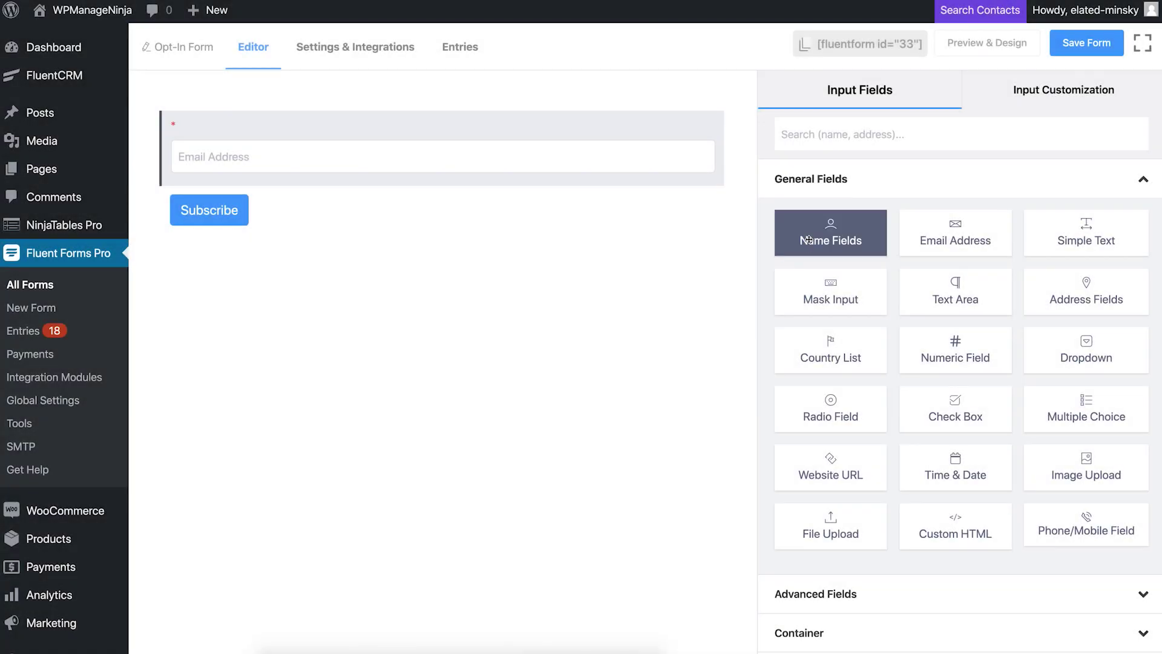
drag(830, 232, 371, 145)
click(368, 147)
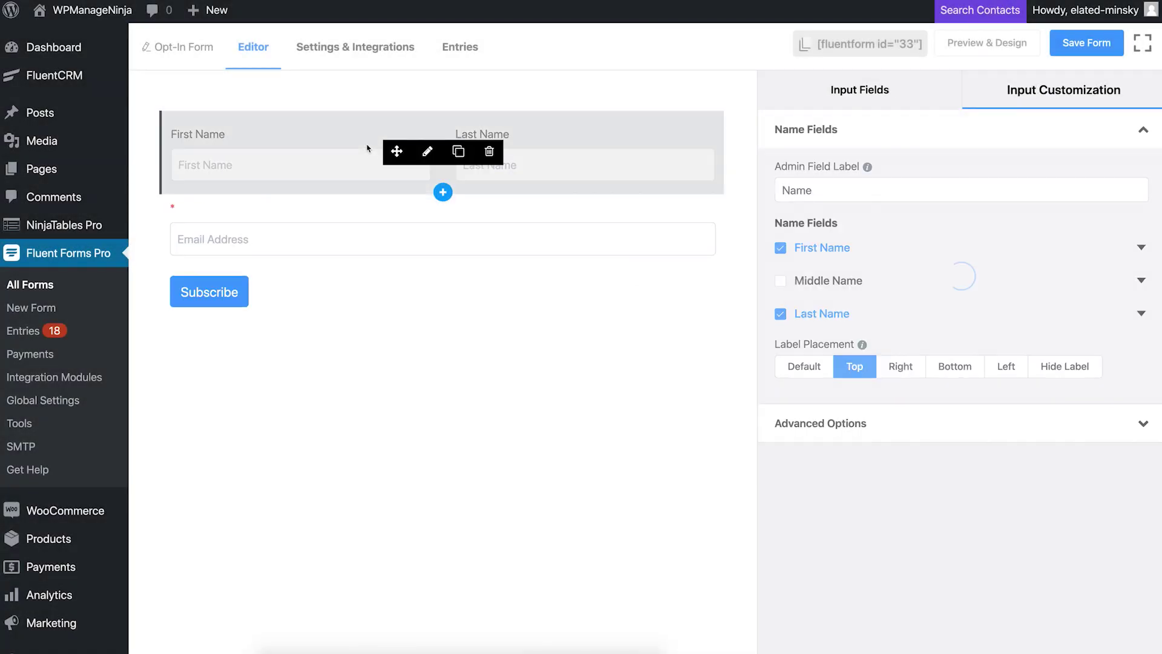
click(780, 314)
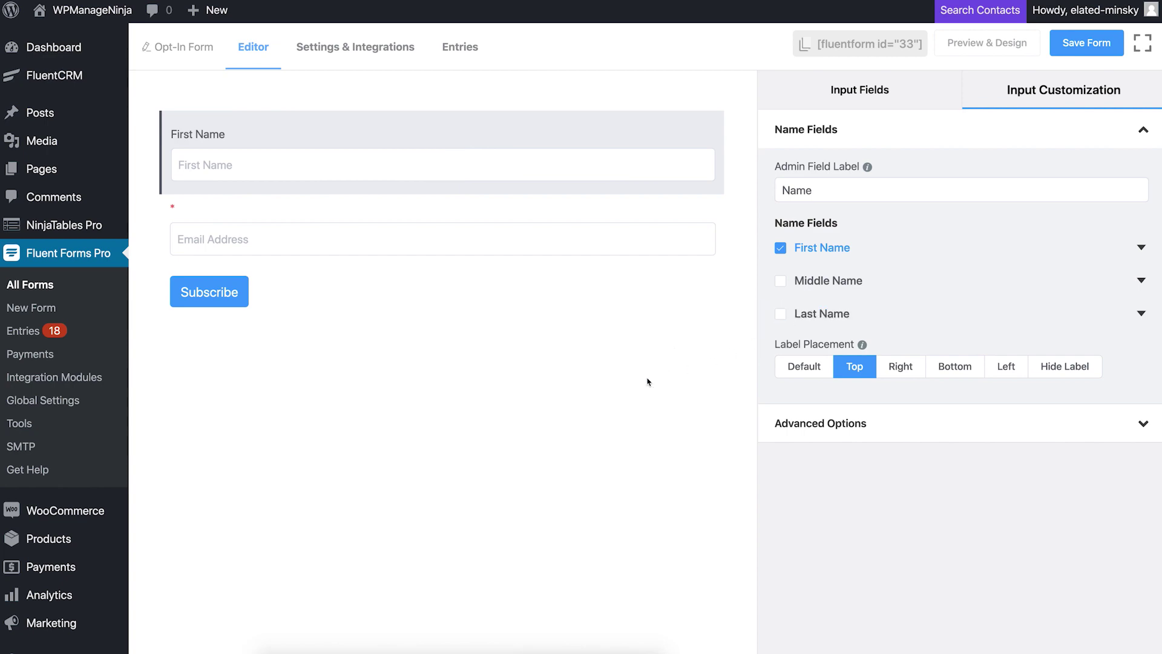
click(1070, 53)
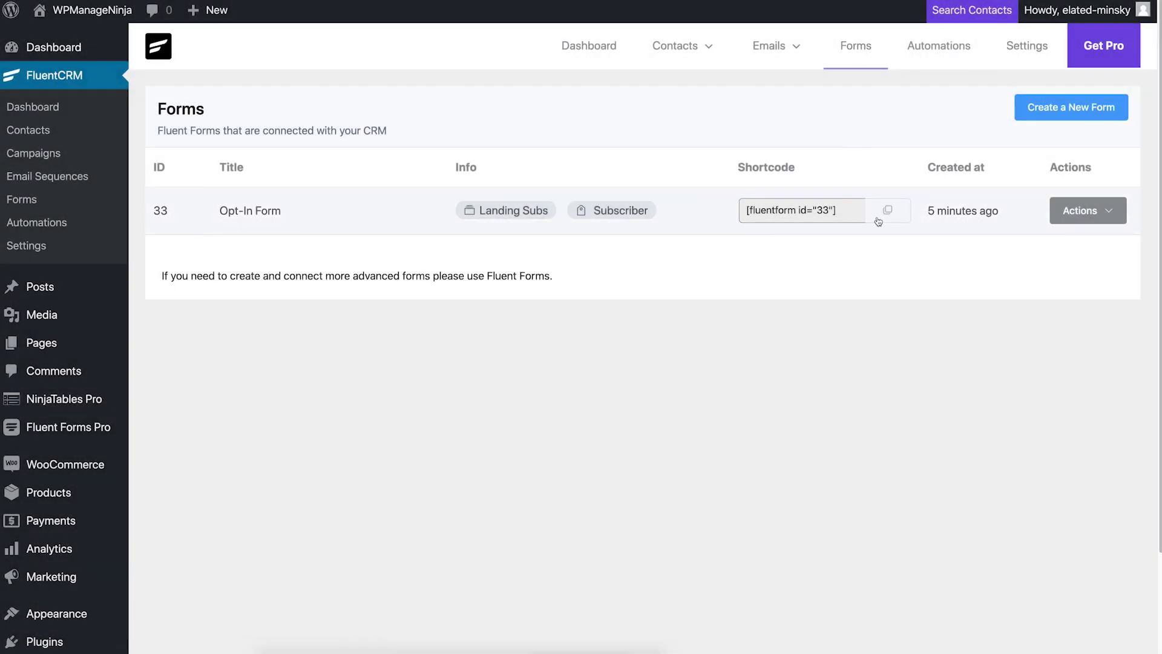
click(879, 219)
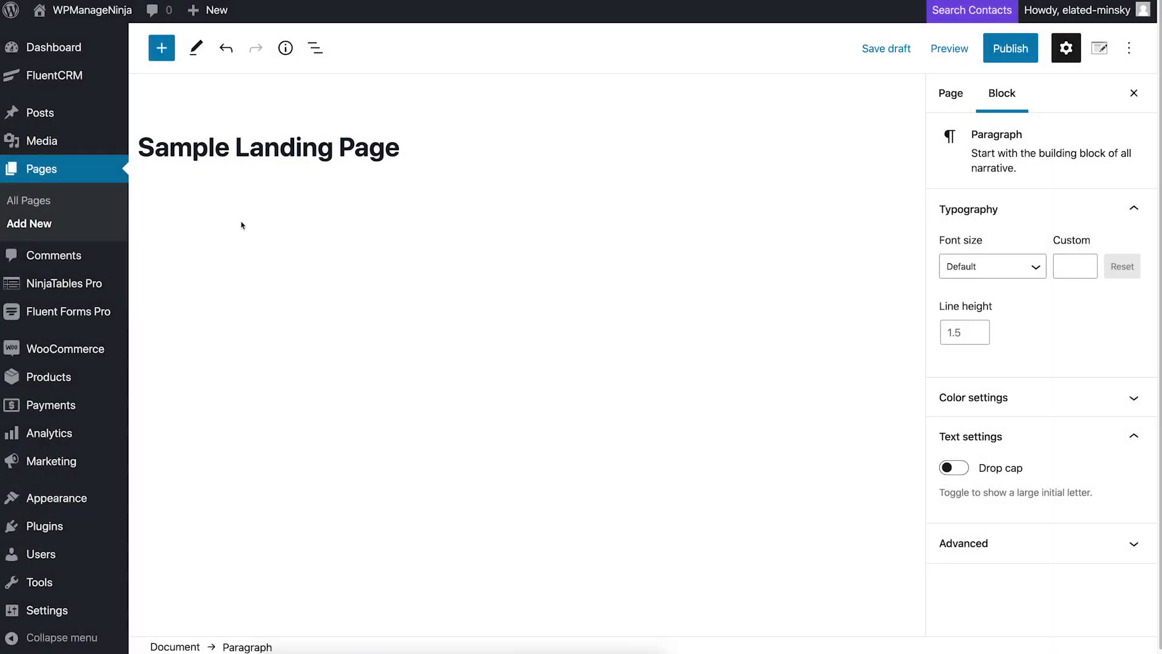
Step: Paste the Opt-In Form shortcode into Sample Landing Page and publish the page
key(ctrl+v)
click(1009, 49)
click(1001, 55)
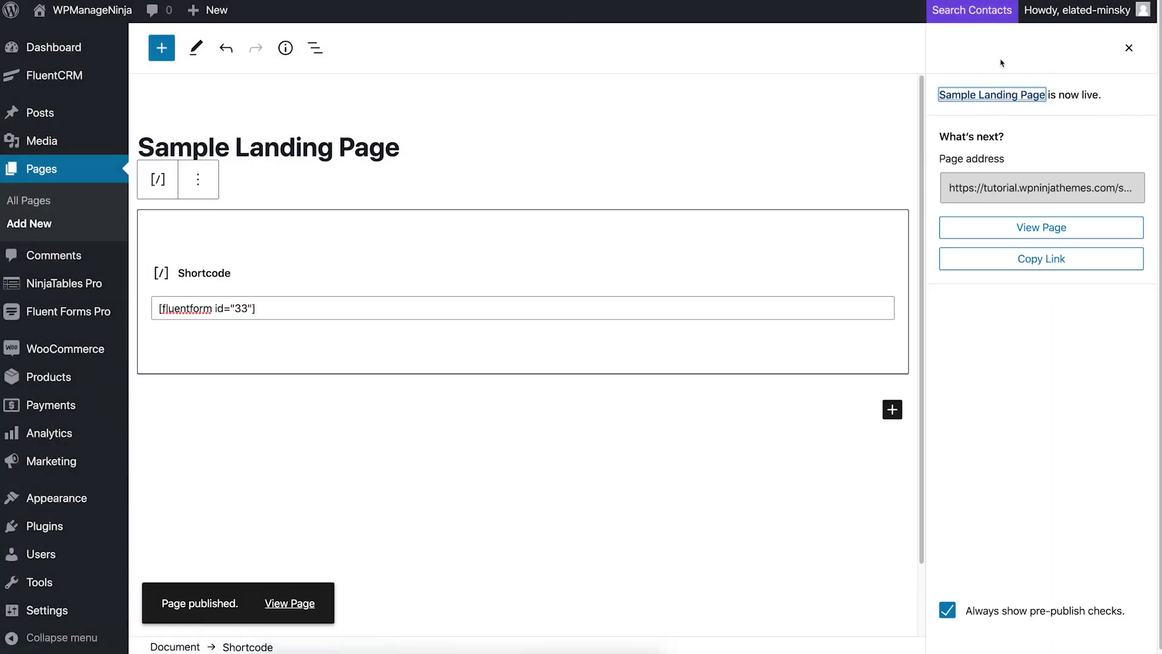
click(1054, 229)
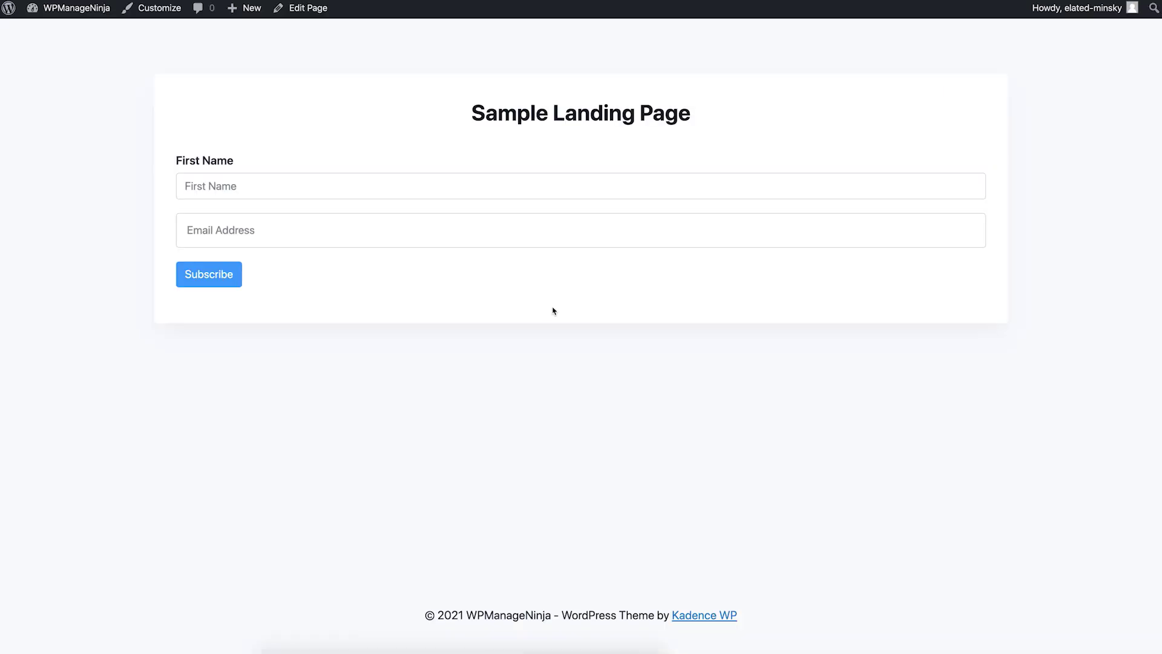
Step: Submit a test sign-up with a first name and e-mail address on the form
click(315, 189)
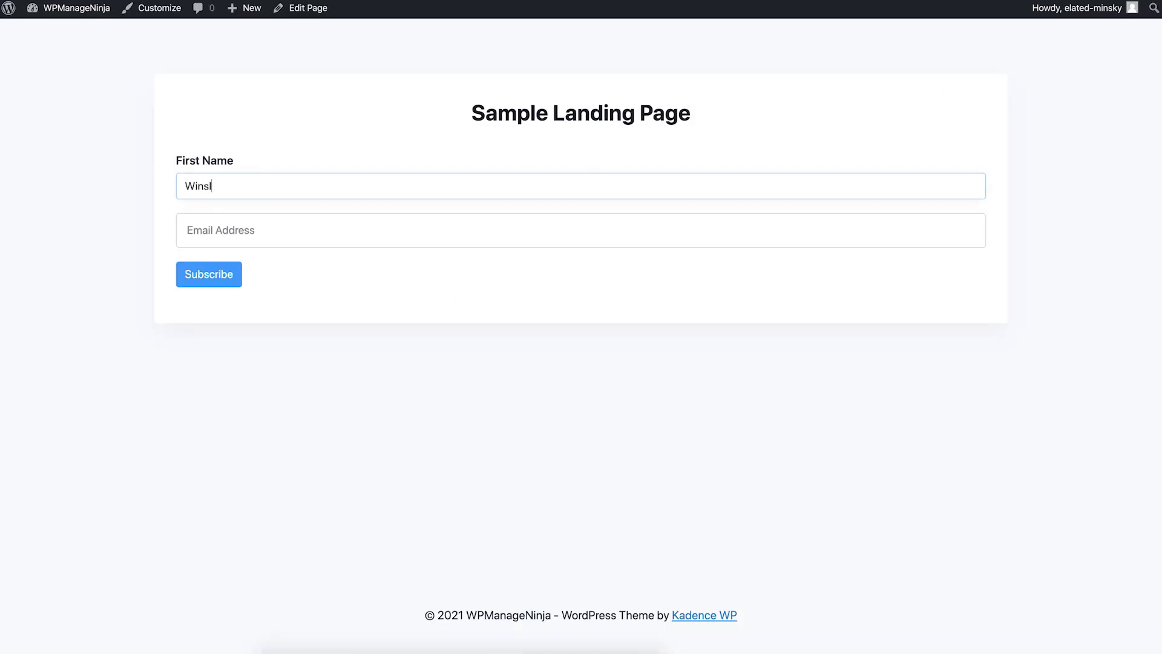
click(309, 234)
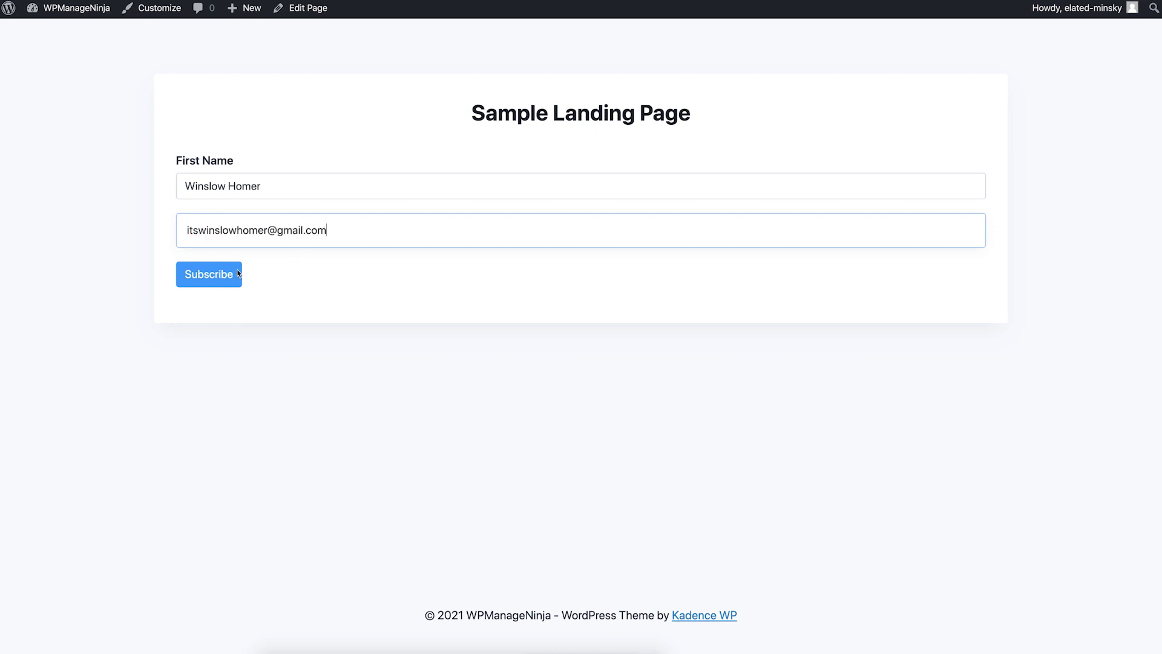
click(210, 274)
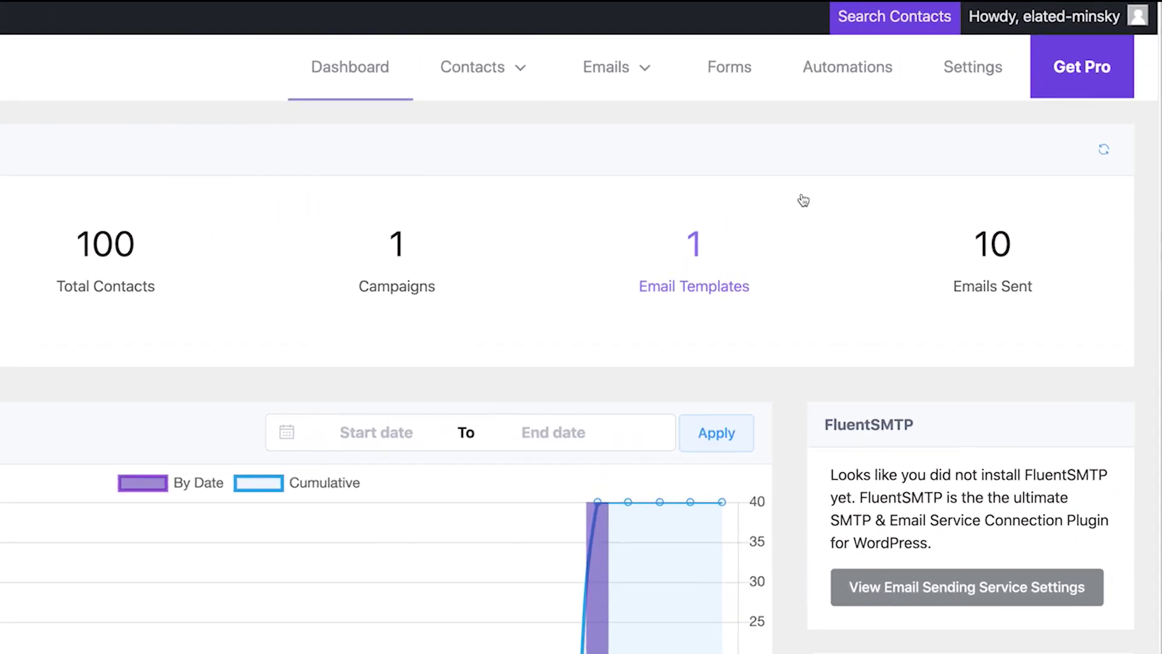
Step: Create the 'Landing Page Automation' funnel with the Fluent Forms New Form Submission trigger
click(803, 106)
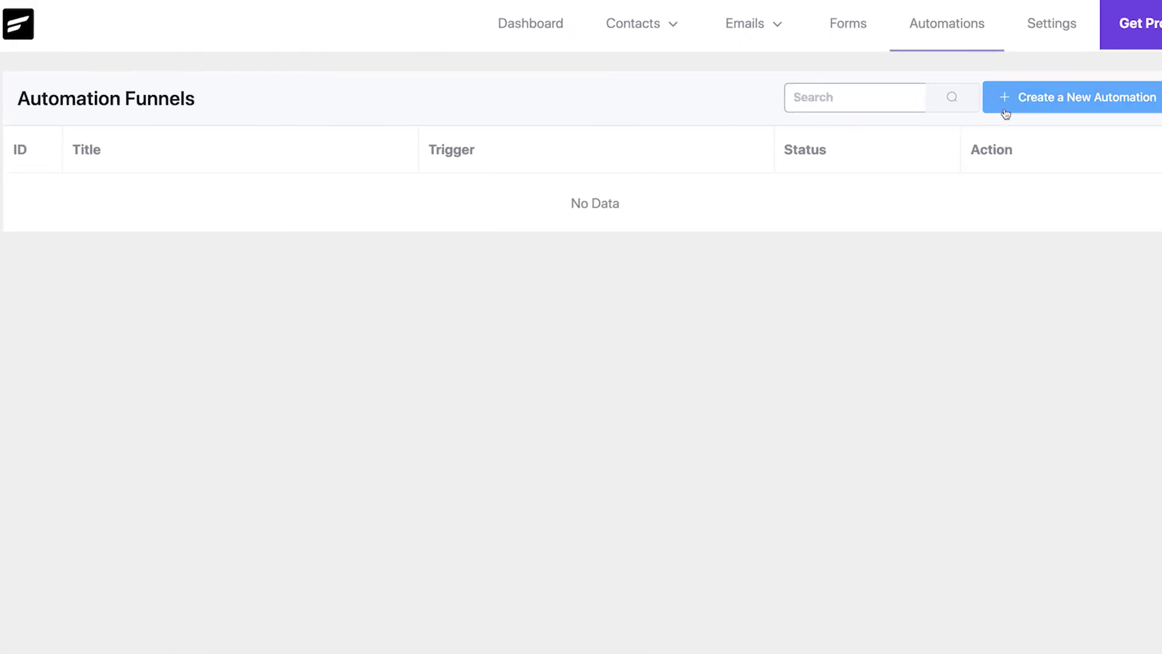
click(1006, 109)
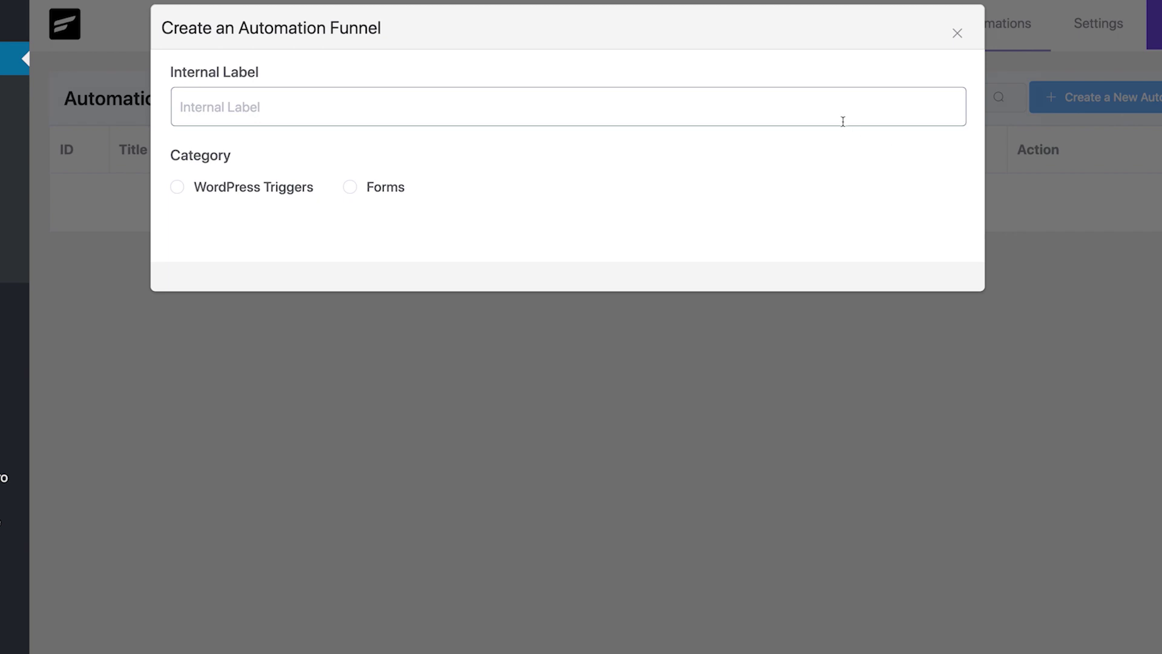
click(842, 121)
text(Landing Page Automation)
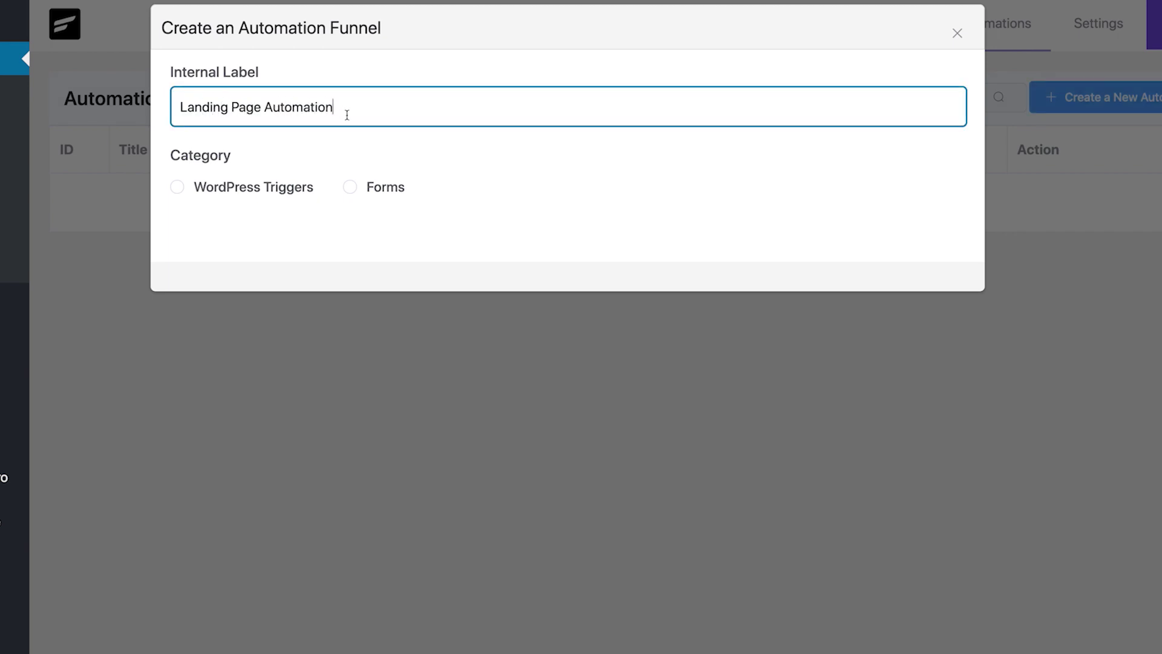
click(350, 187)
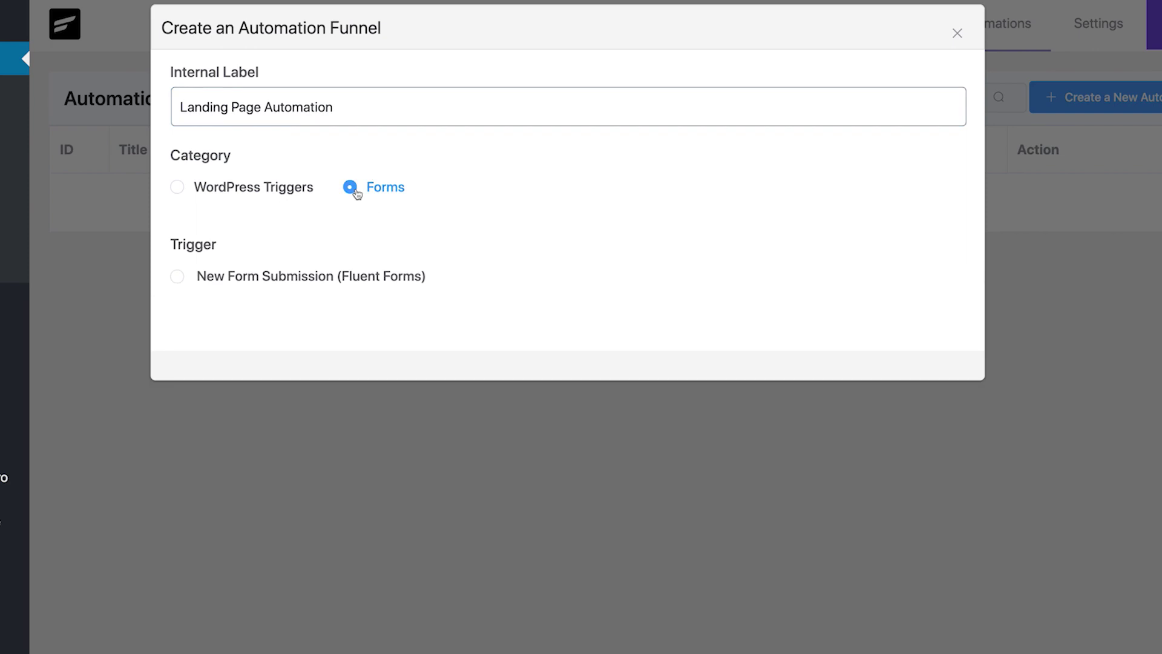
click(201, 284)
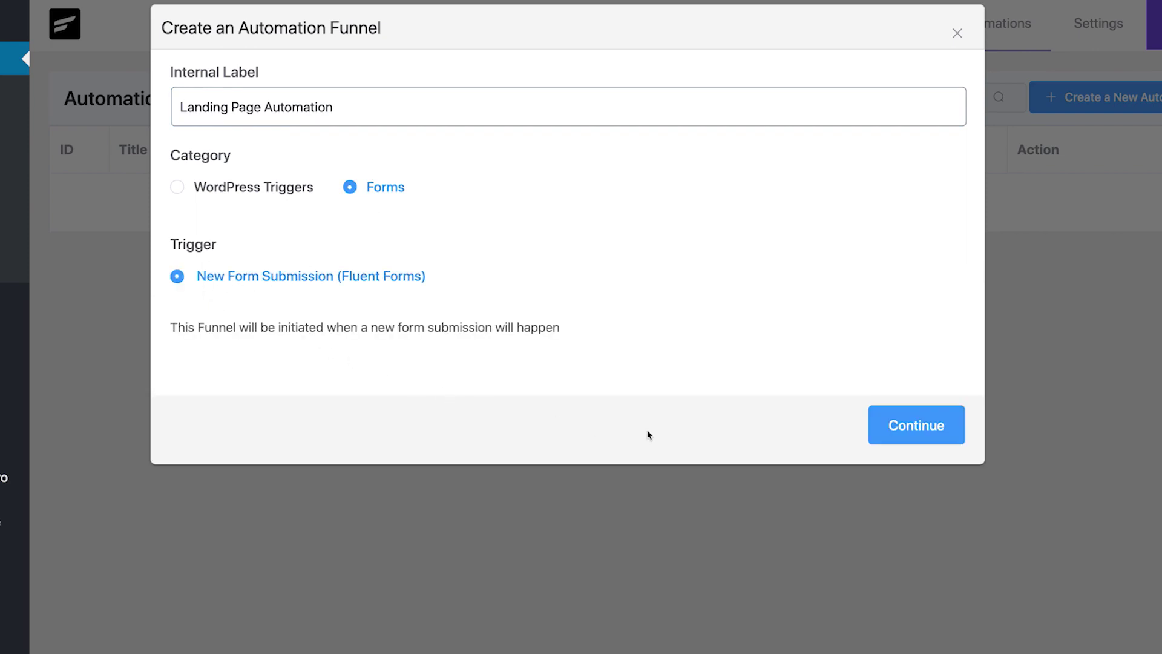
click(914, 431)
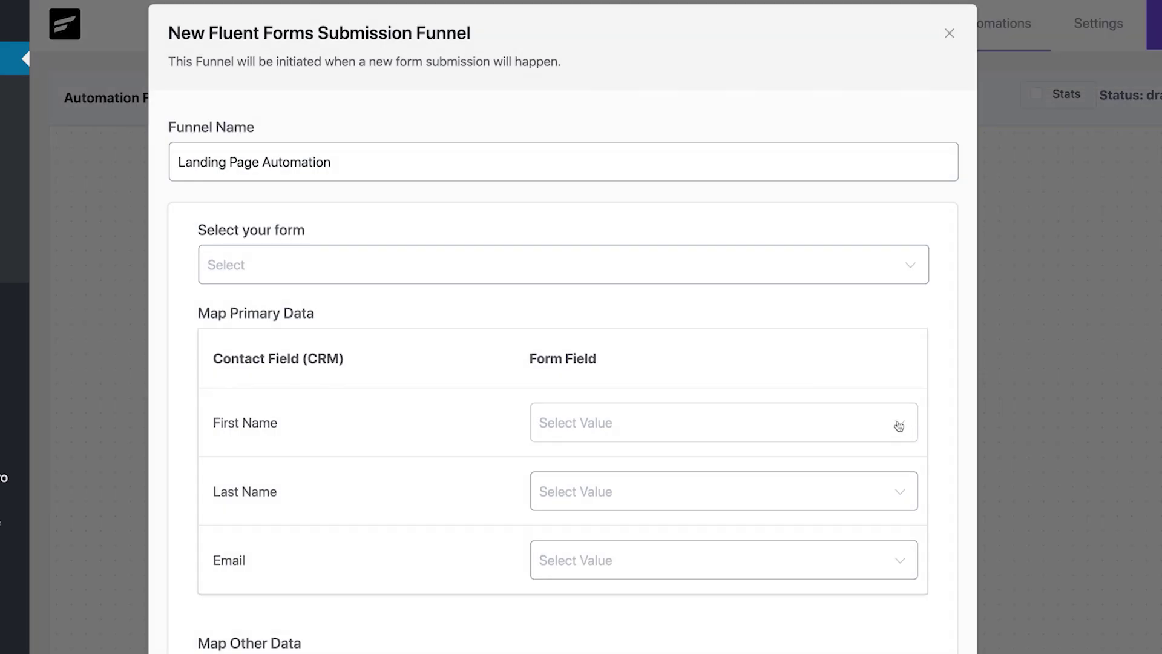
Step: Set the trigger form to Opt-In Form, map Email to Email Address, status Subscribed, and save
click(810, 273)
click(779, 332)
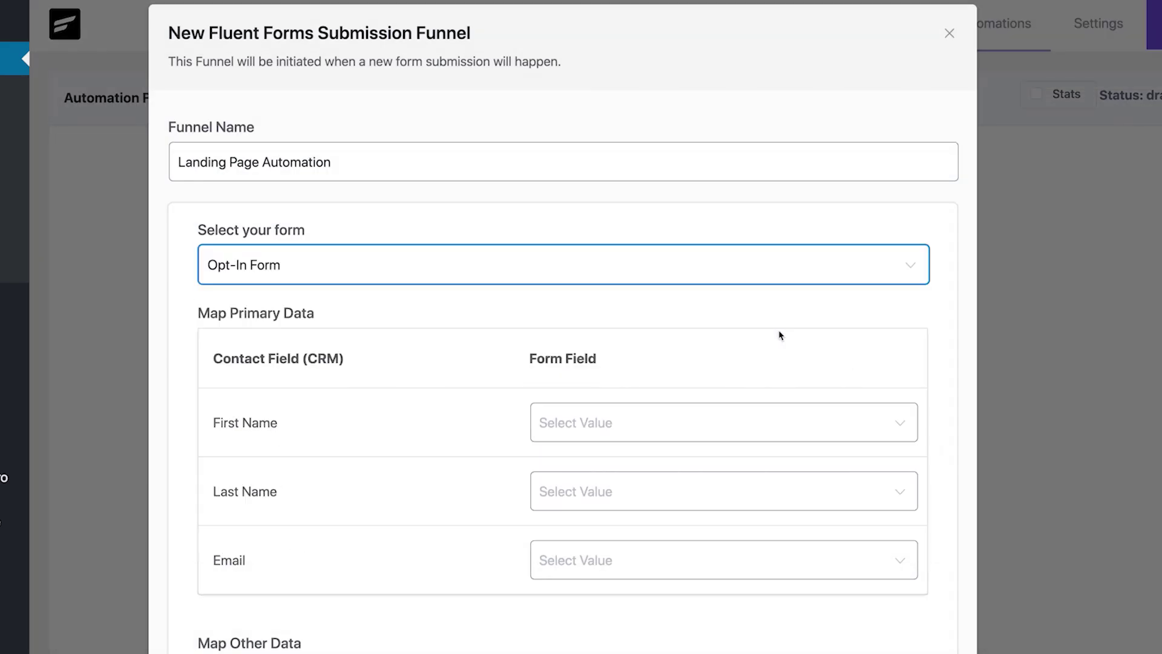
click(659, 569)
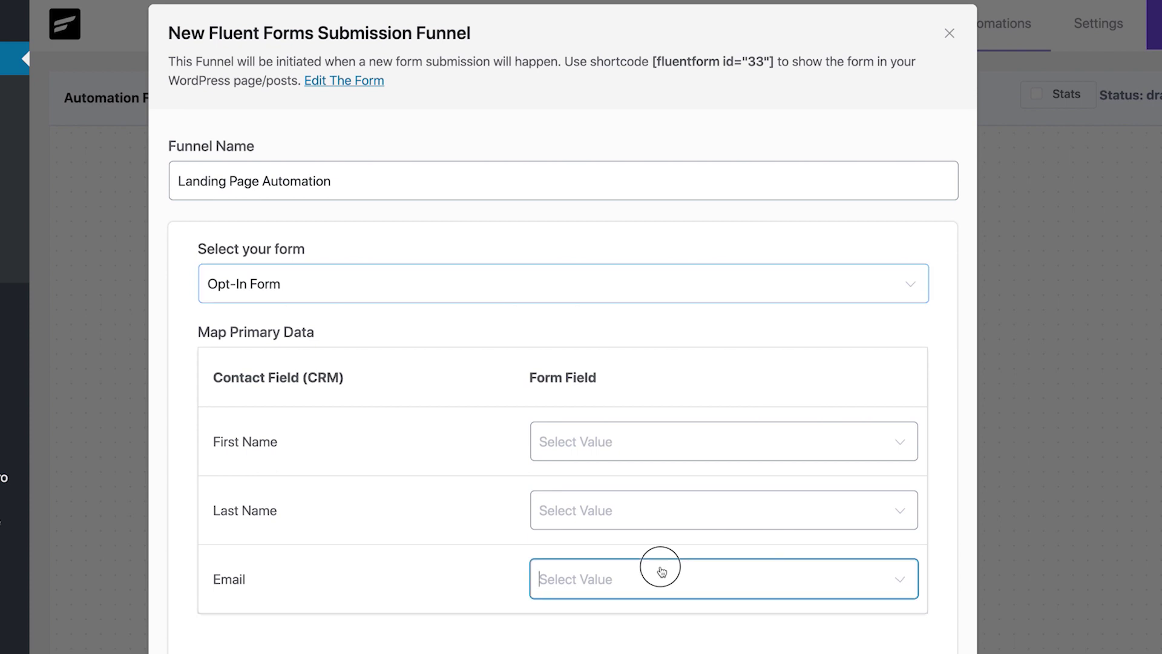
click(581, 516)
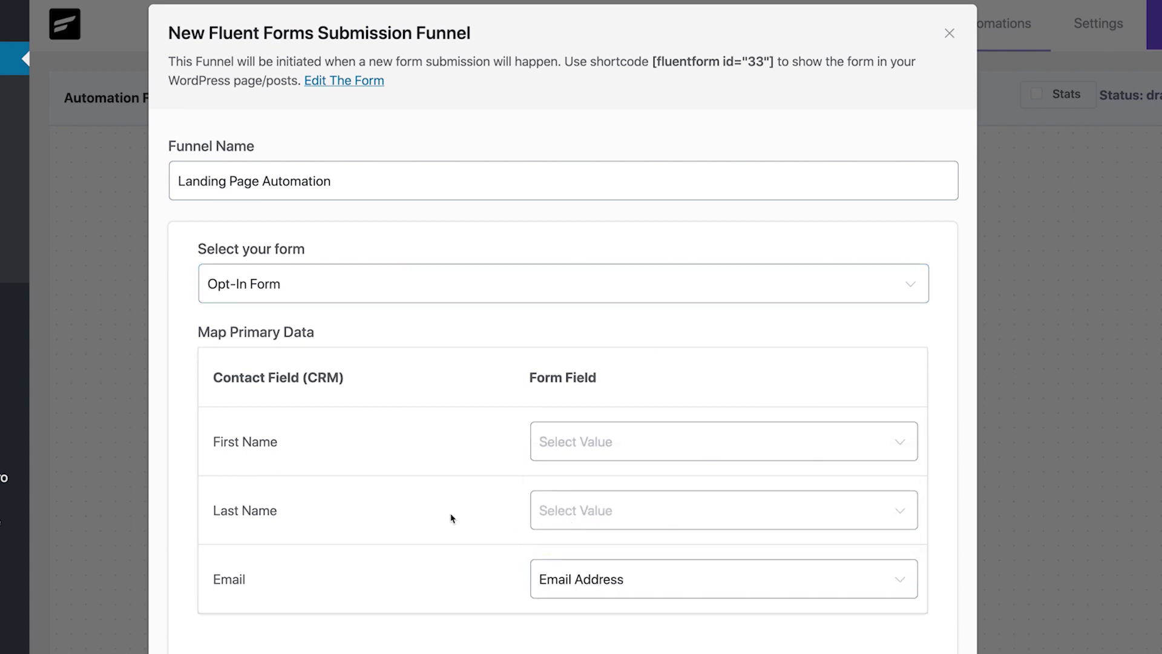
scroll(452, 517, down, 6)
scroll(451, 517, down, 3)
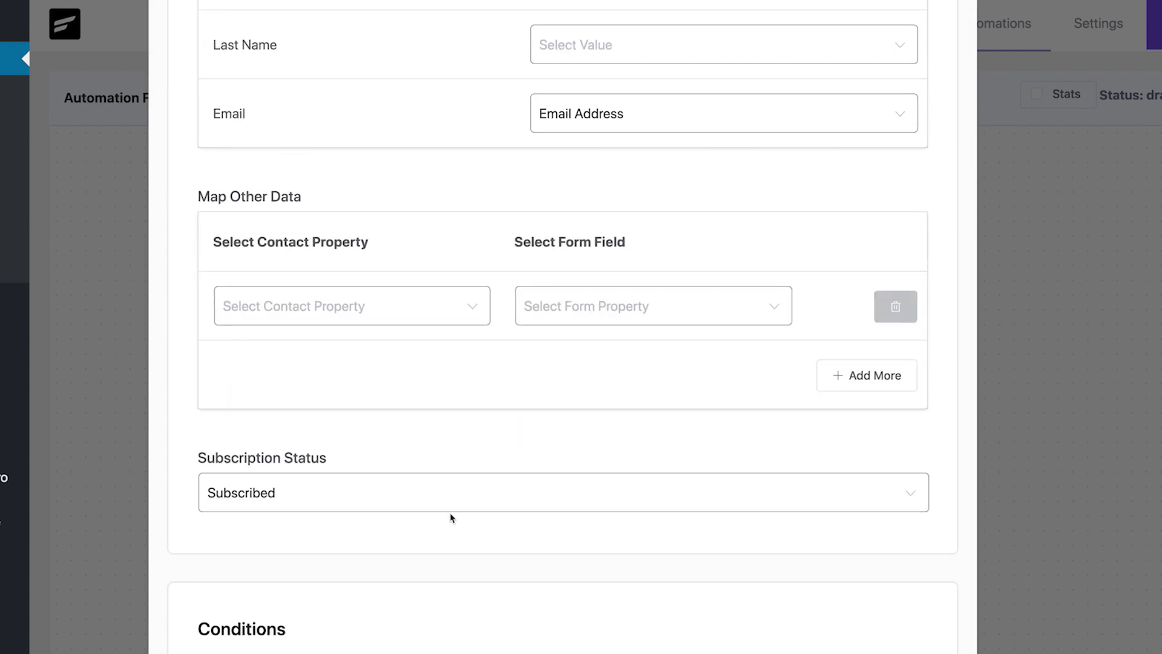
click(504, 413)
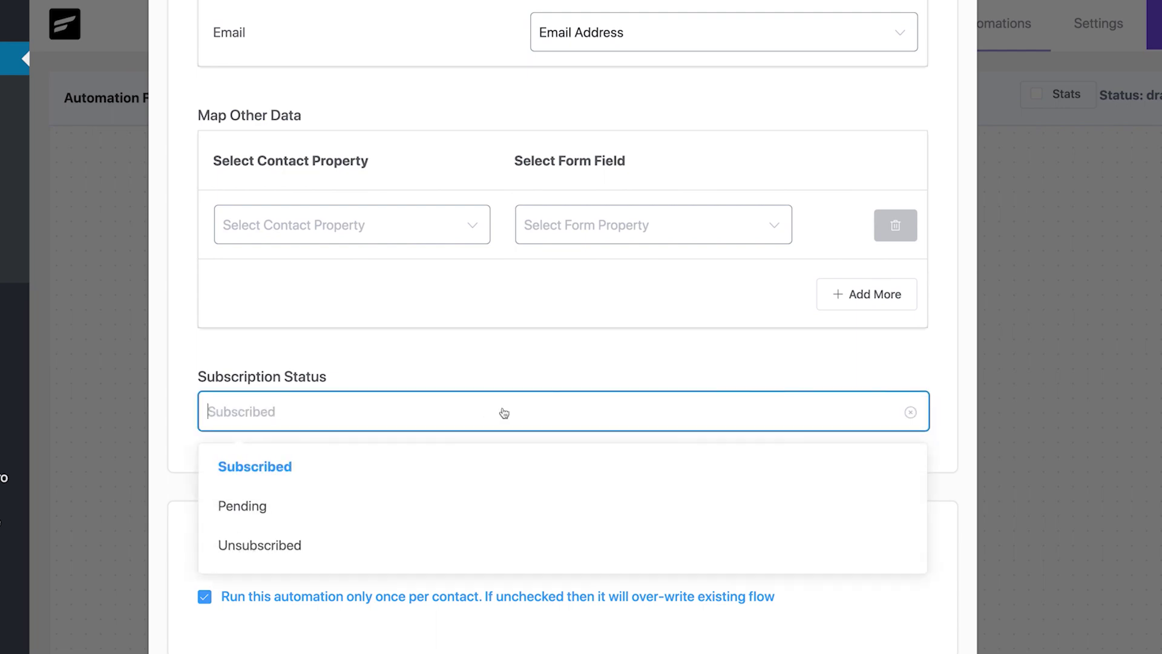
click(491, 464)
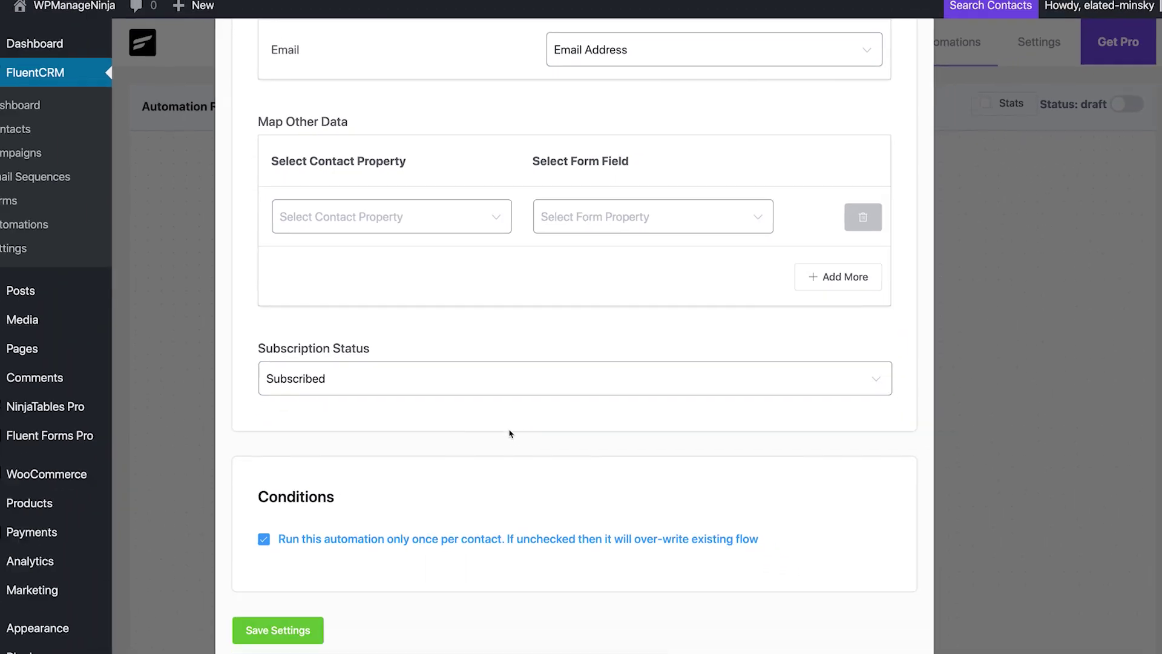
click(289, 614)
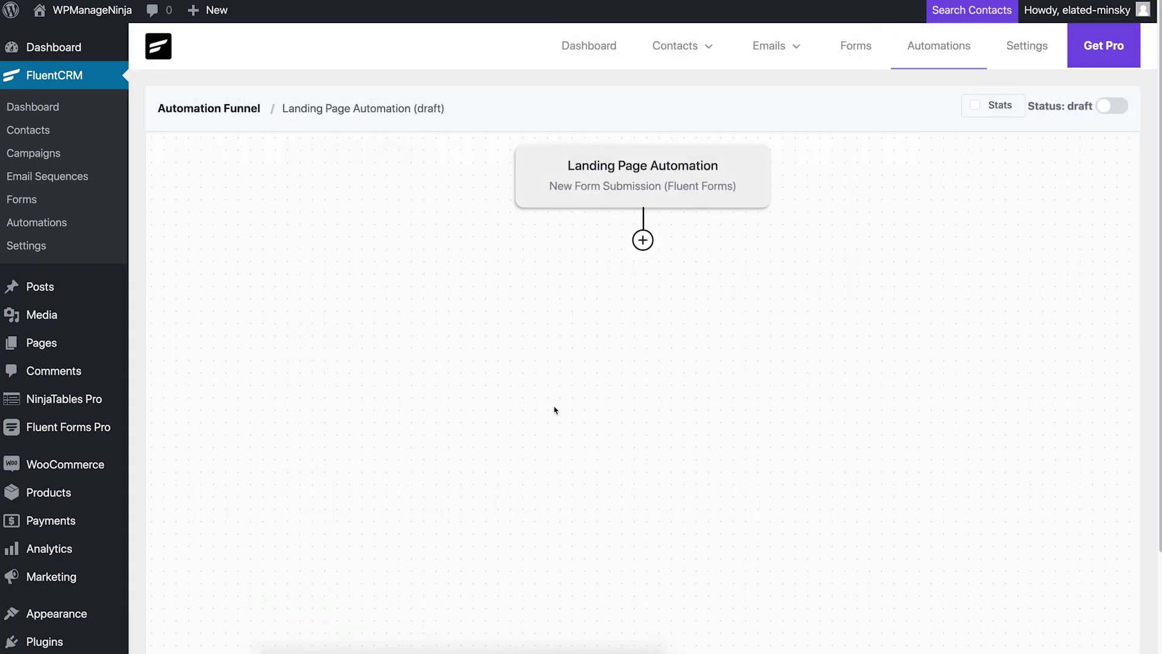
Step: Add an Apply List step after the trigger with March targets selected, and save it
click(644, 249)
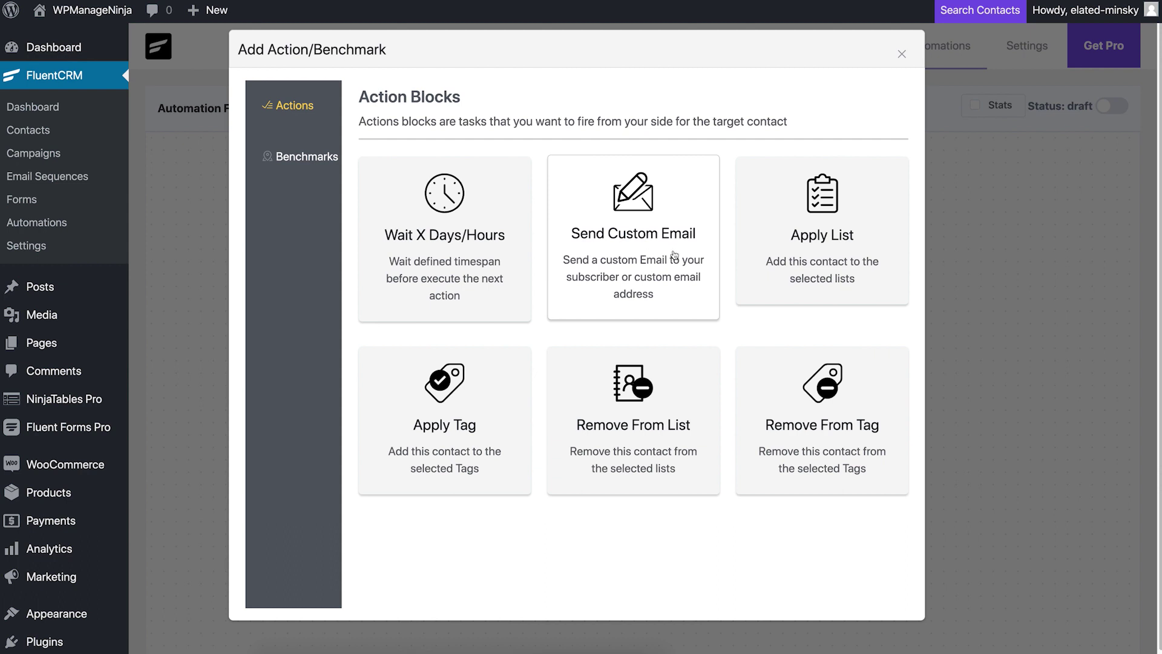
click(809, 242)
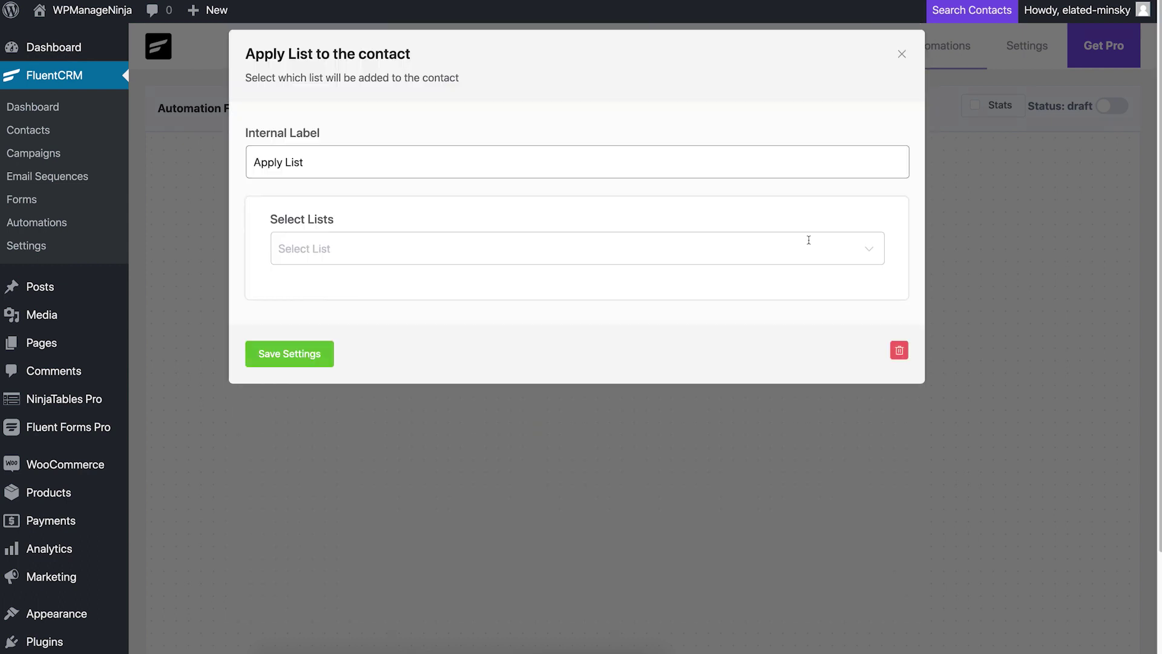
click(412, 257)
scroll(416, 369, down, 1)
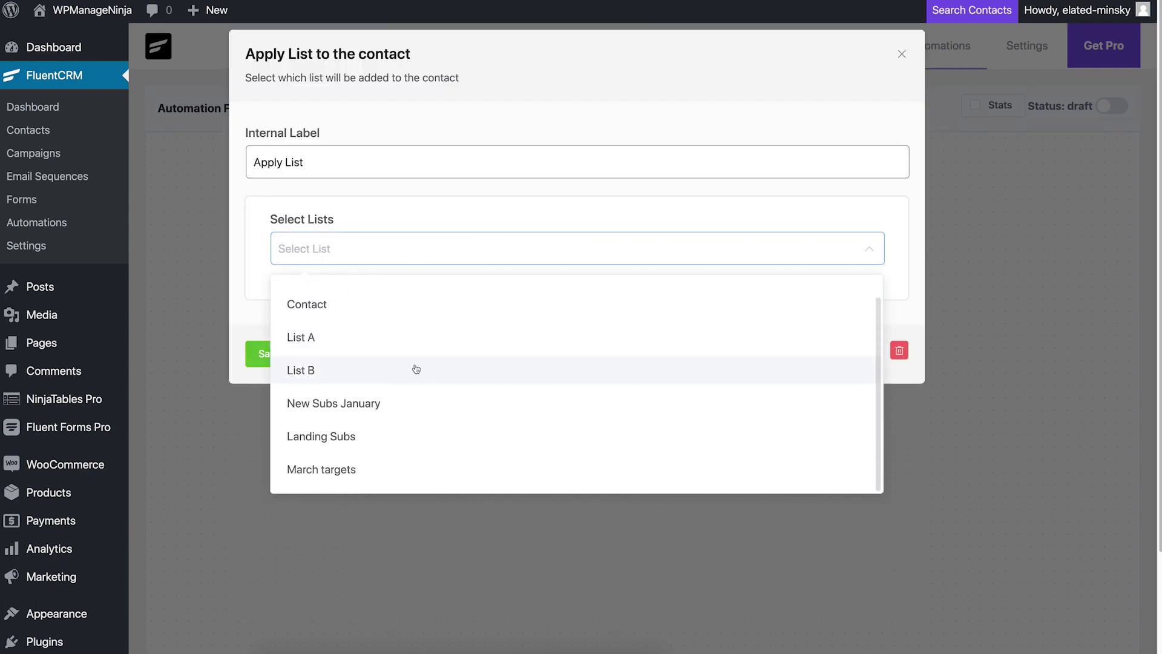
click(371, 470)
click(235, 384)
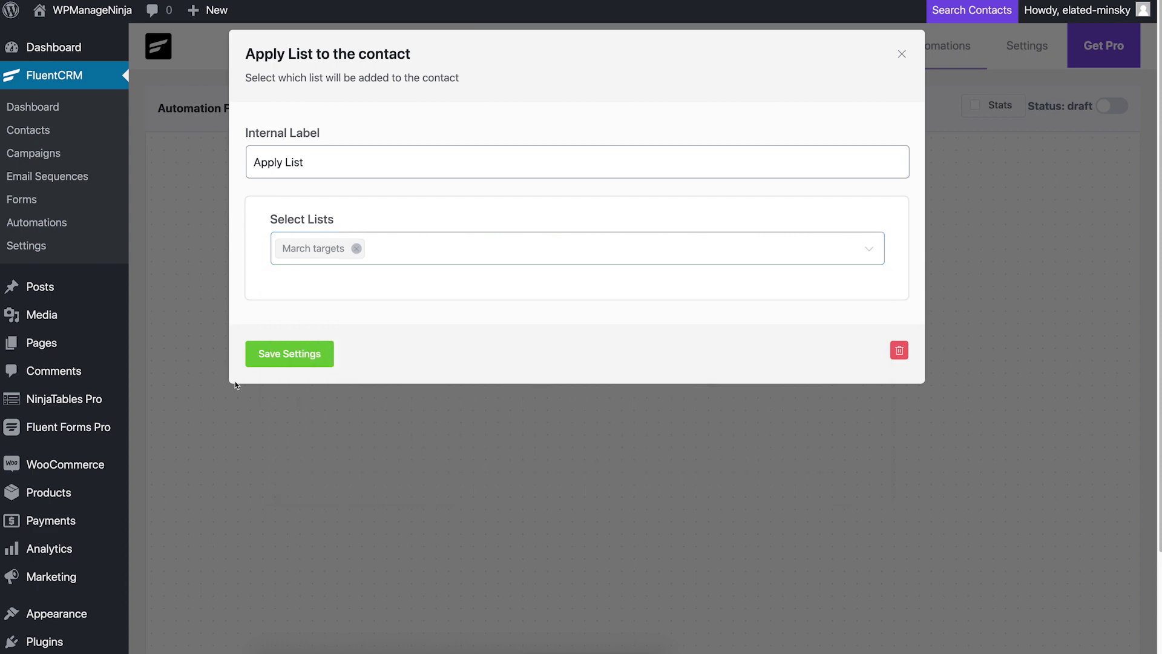
click(286, 355)
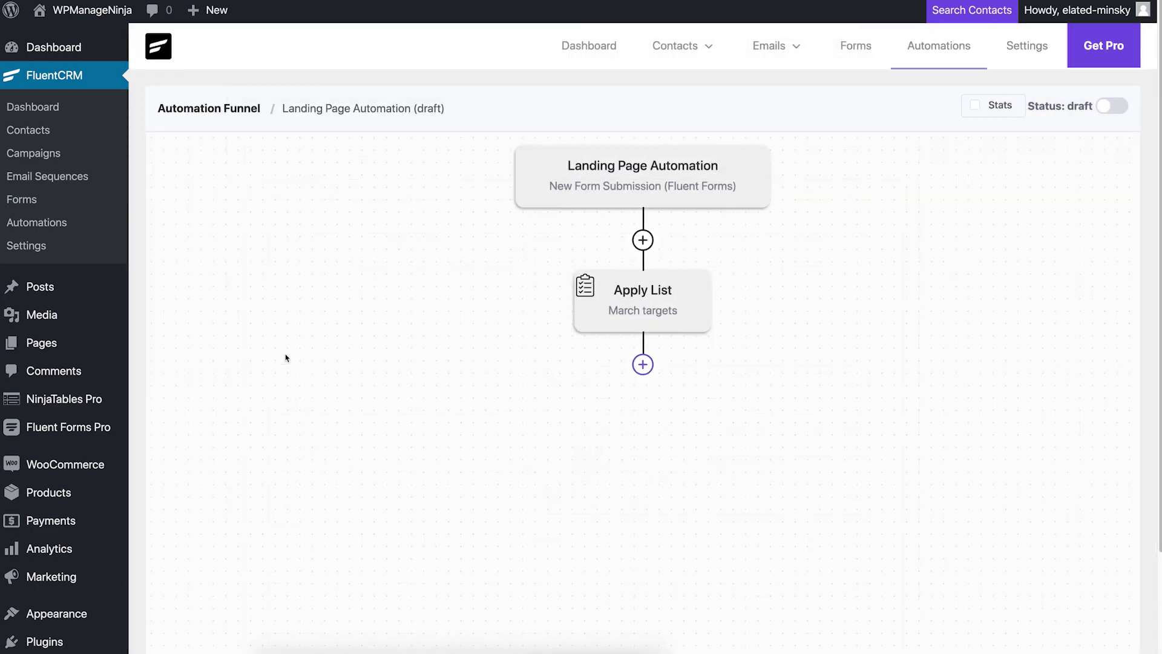
Step: Add a Send Custom Email step and write its subject using the contact's full name merge tag
click(643, 365)
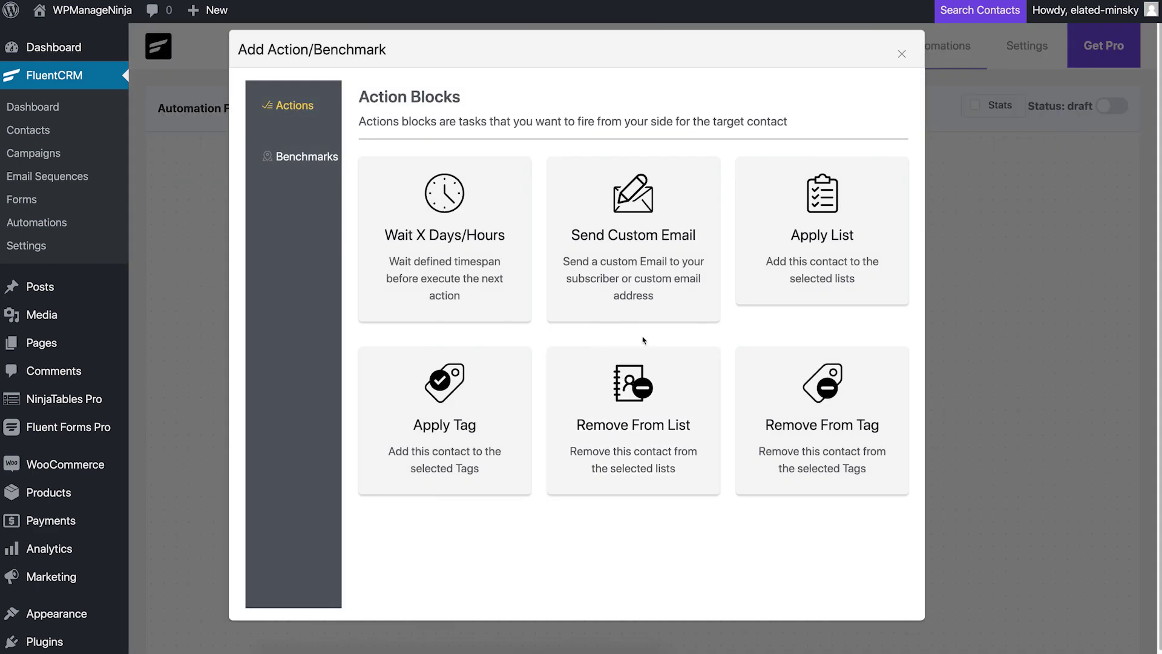
click(648, 245)
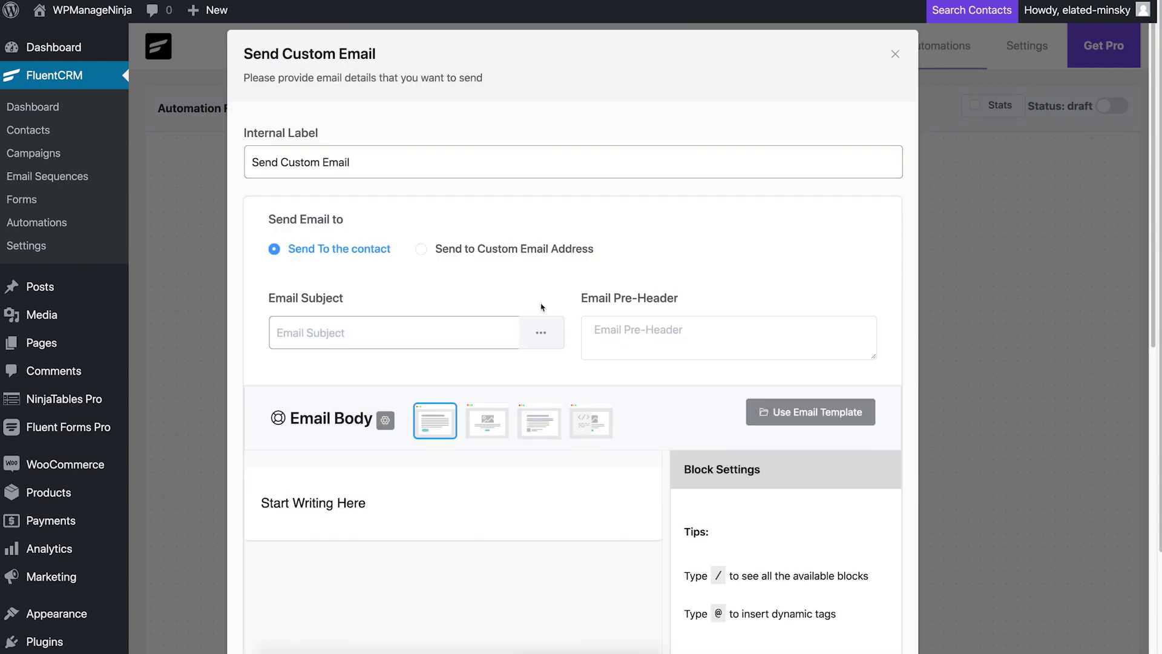
click(497, 325)
click(541, 333)
click(490, 410)
text(Need your attention!)
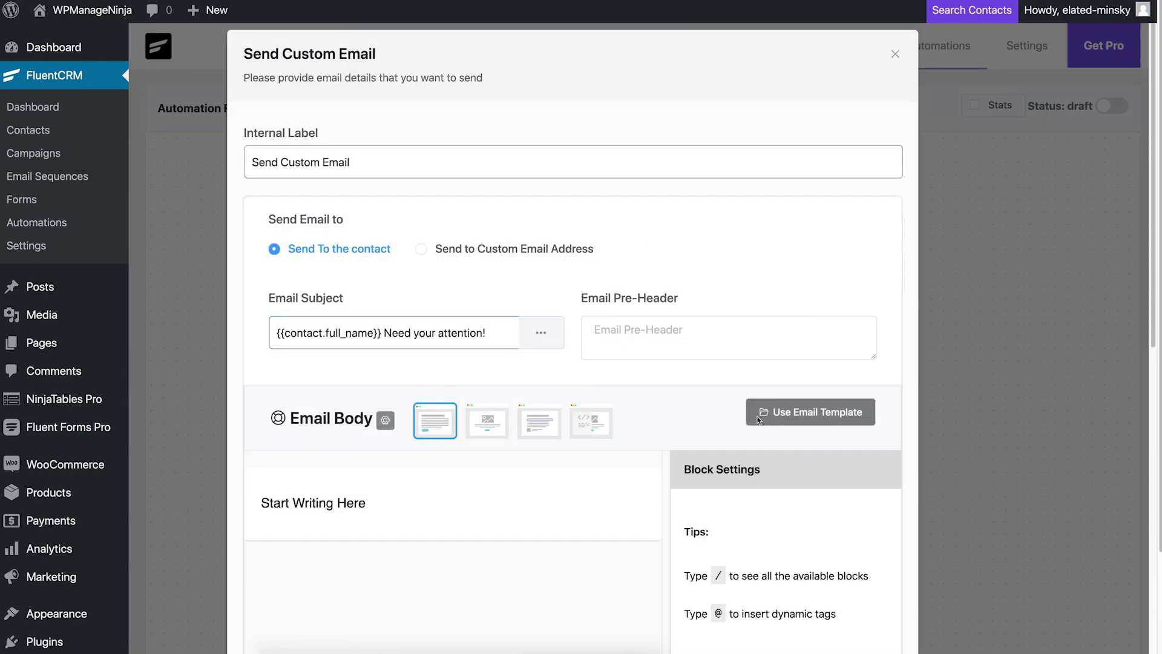
Step: Import the Simple Template as the email body, preview it, and save the step
click(787, 411)
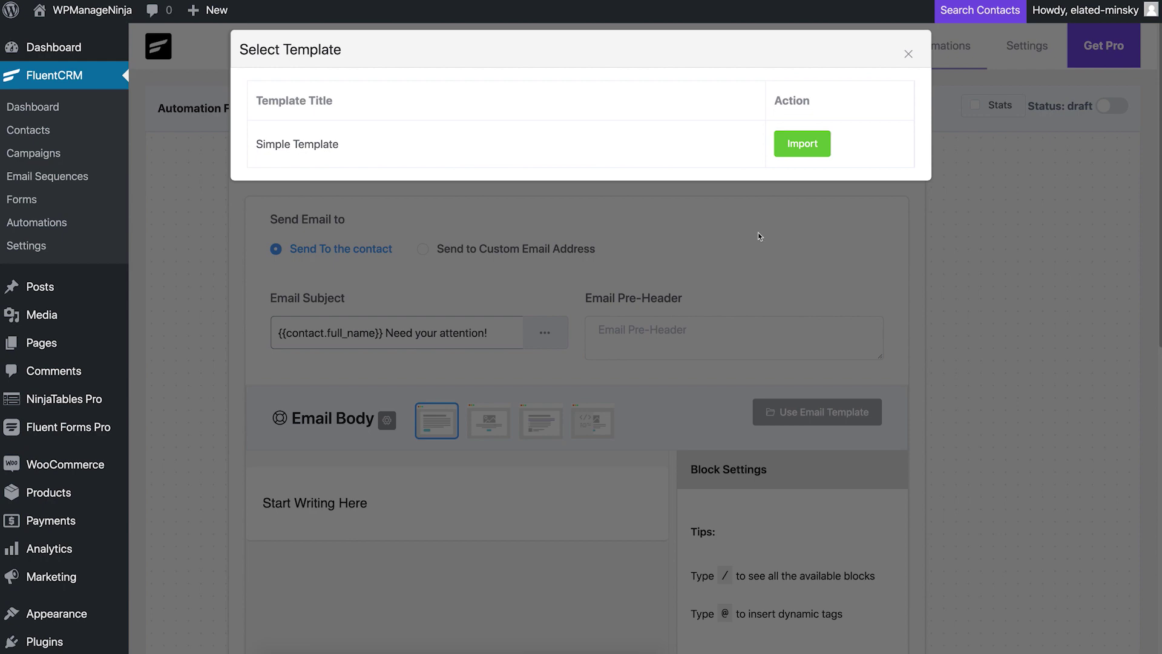
click(787, 147)
click(602, 481)
click(443, 475)
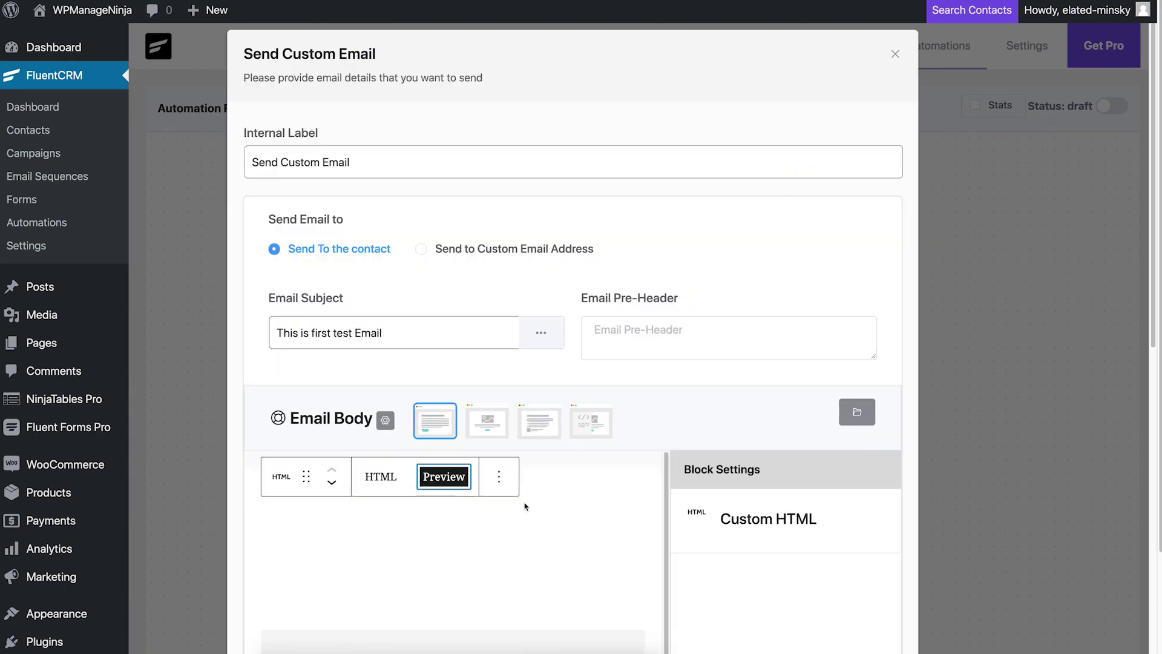
scroll(478, 506, down, 6)
scroll(704, 511, down, 5)
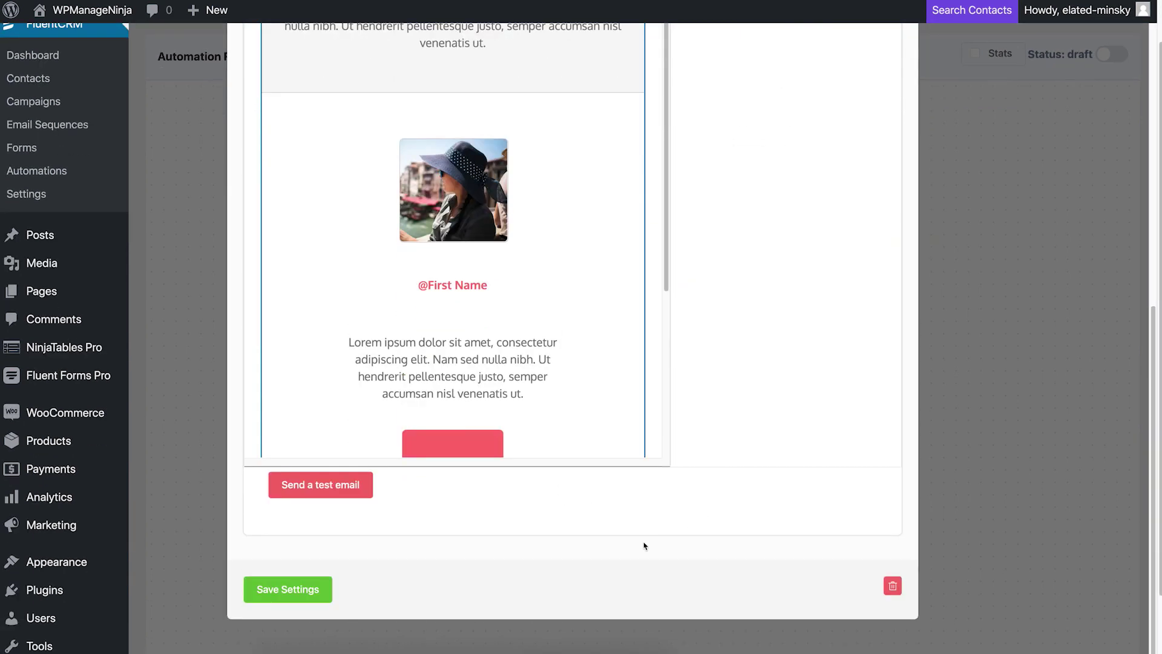
click(288, 589)
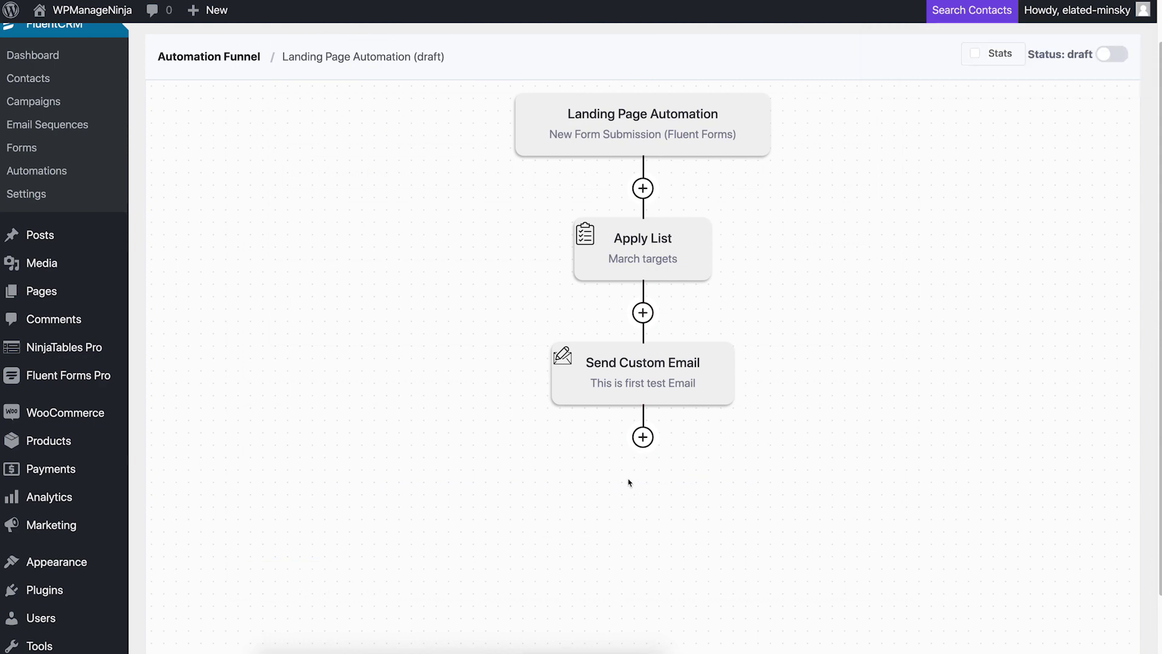
Step: Add a 1-day wait step and move it between Apply List and Send Custom Email
click(642, 437)
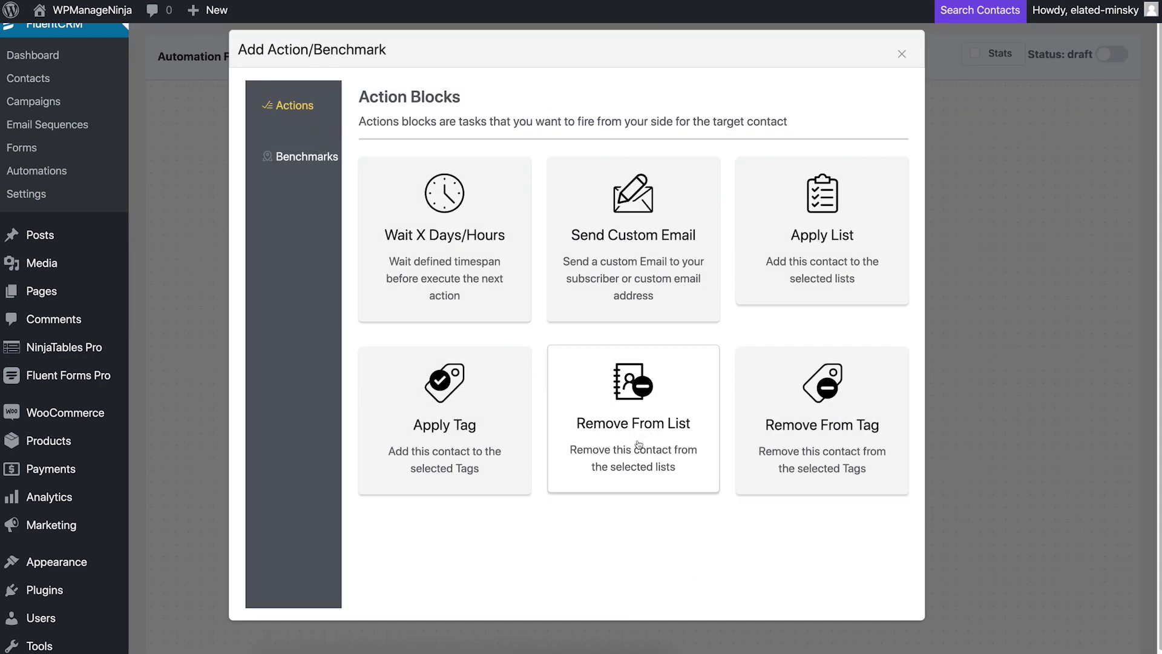
click(464, 221)
click(389, 319)
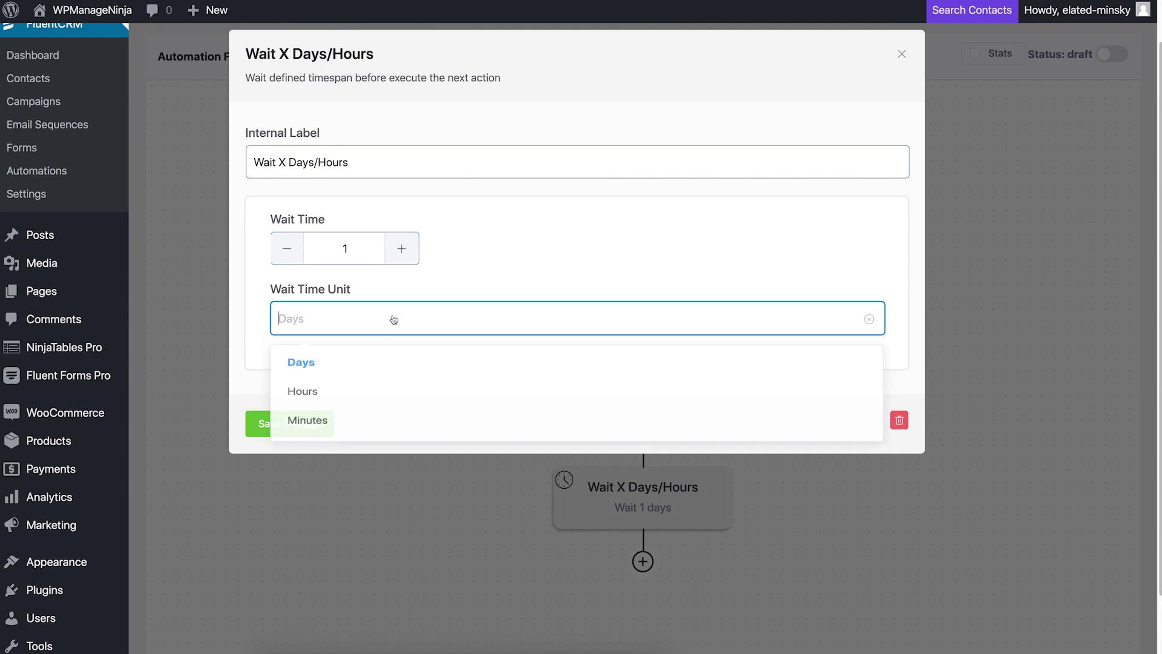
click(383, 360)
click(322, 417)
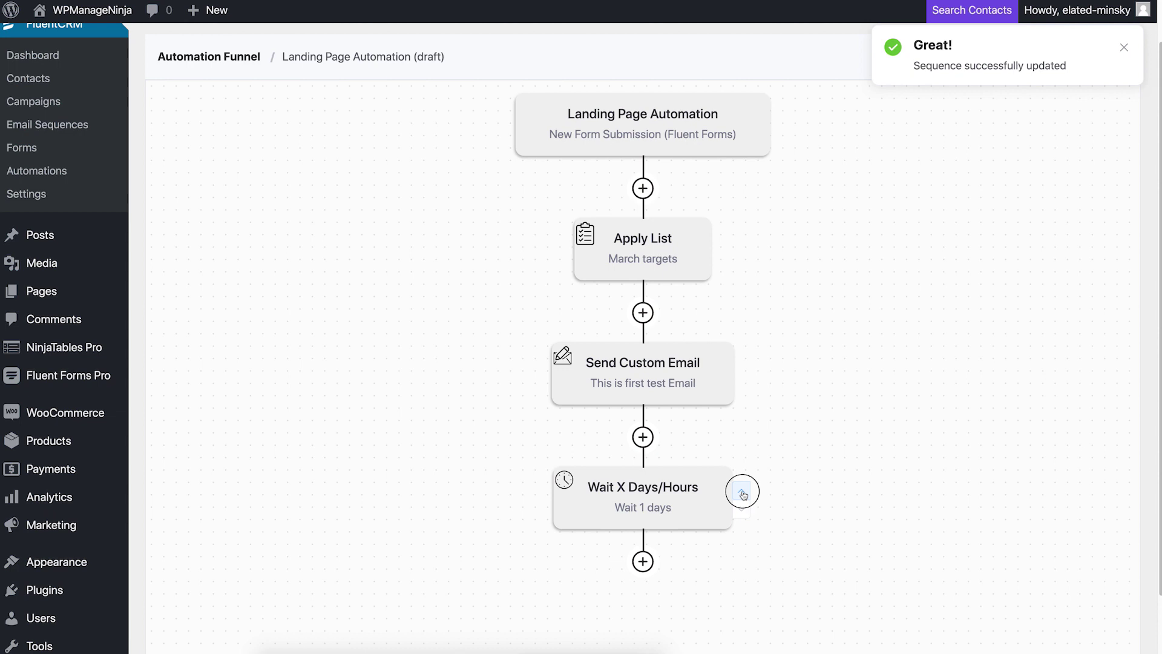
click(743, 490)
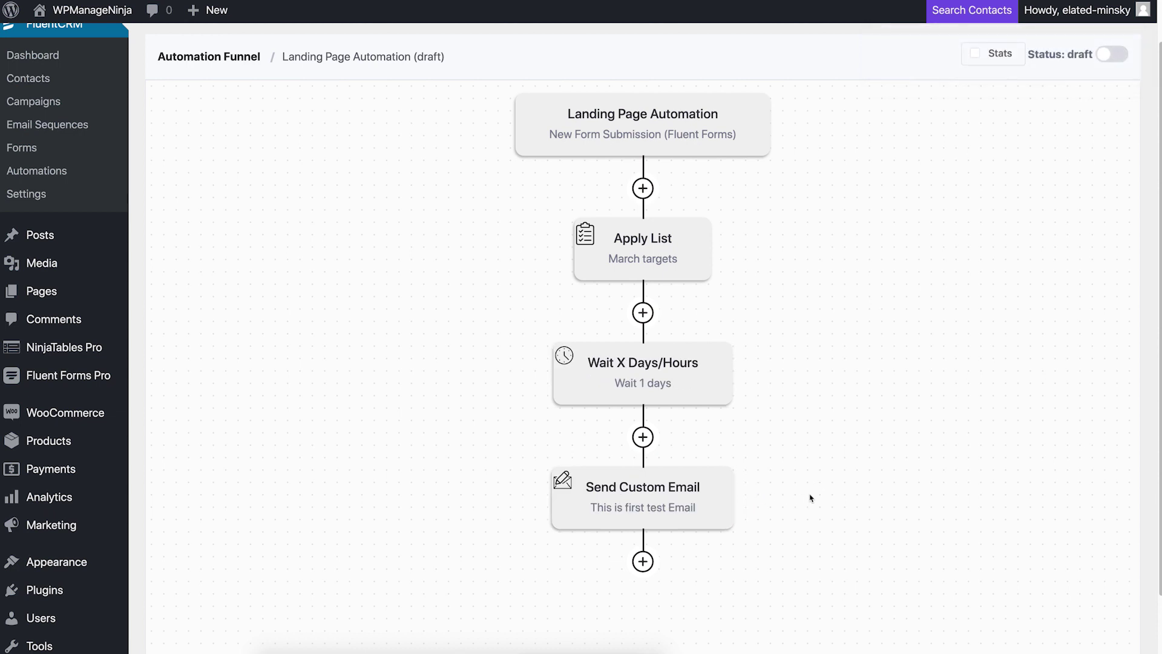
click(643, 561)
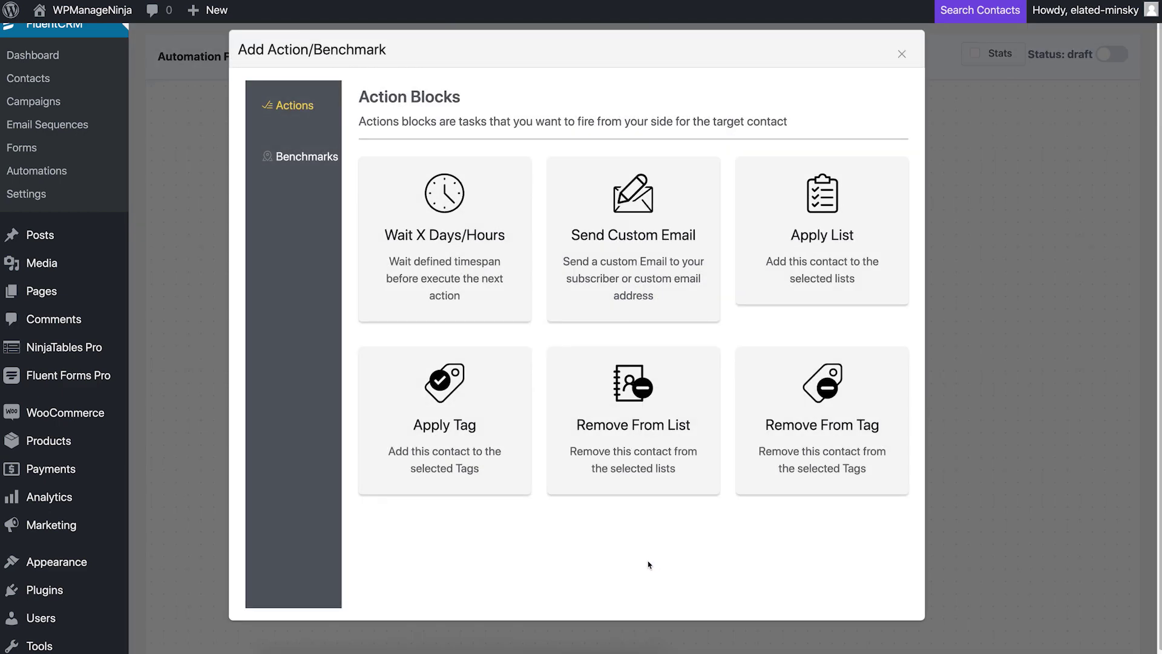
Step: Add a Remove From List step for the March targets list and save it
click(641, 377)
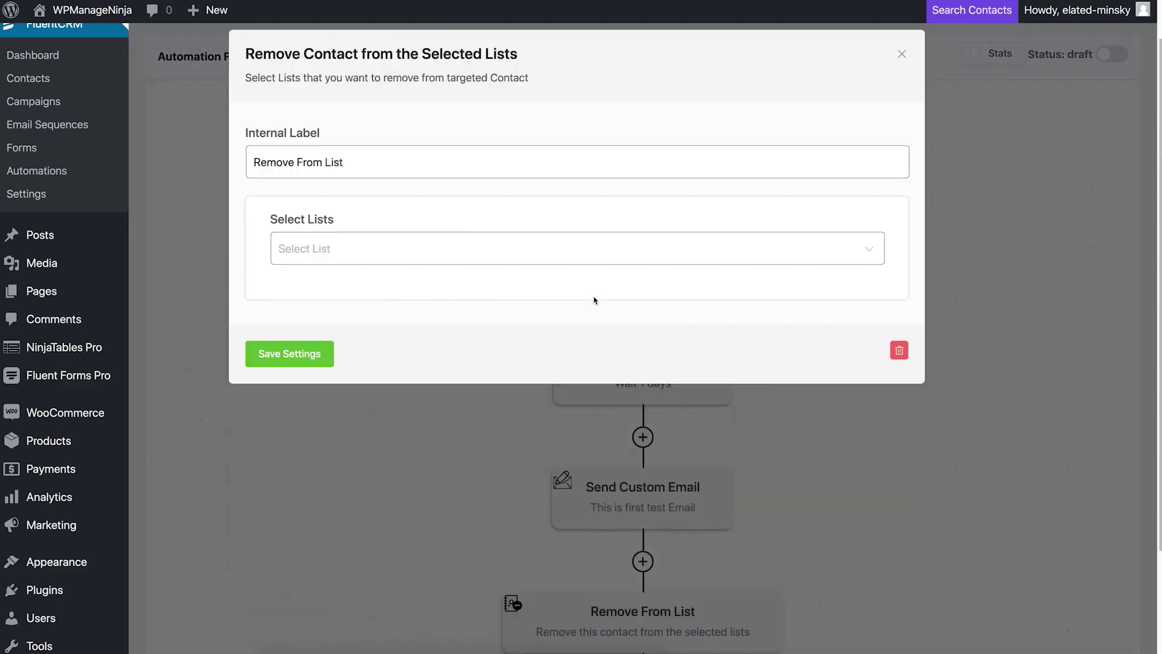
click(589, 257)
scroll(570, 337, down, 1)
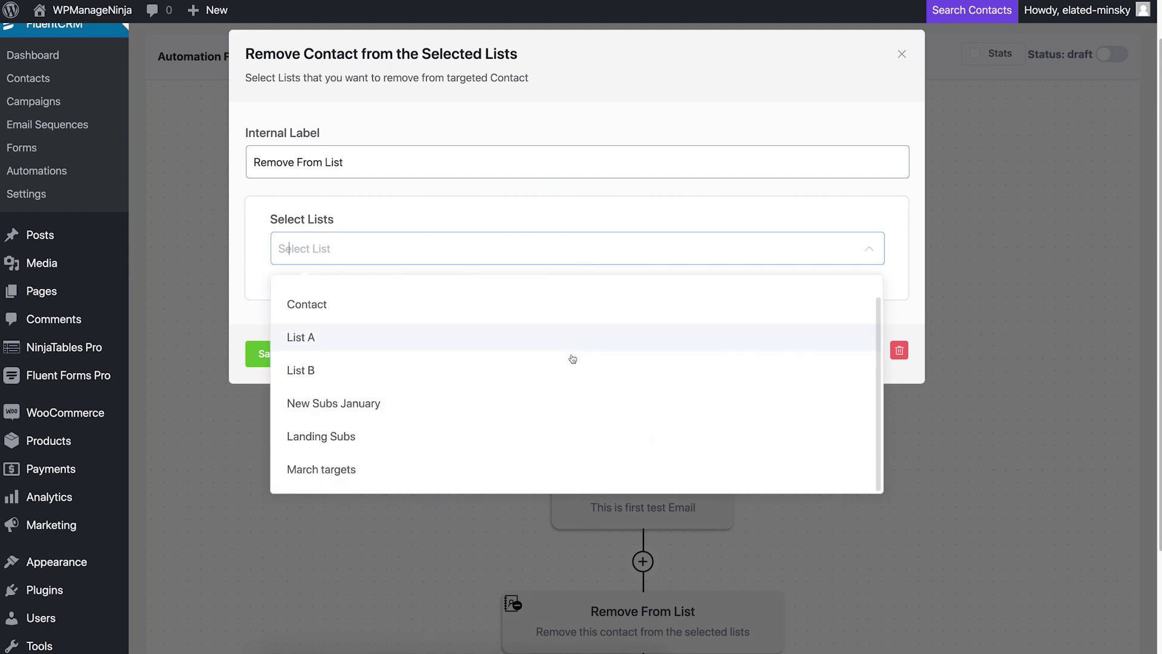
click(528, 466)
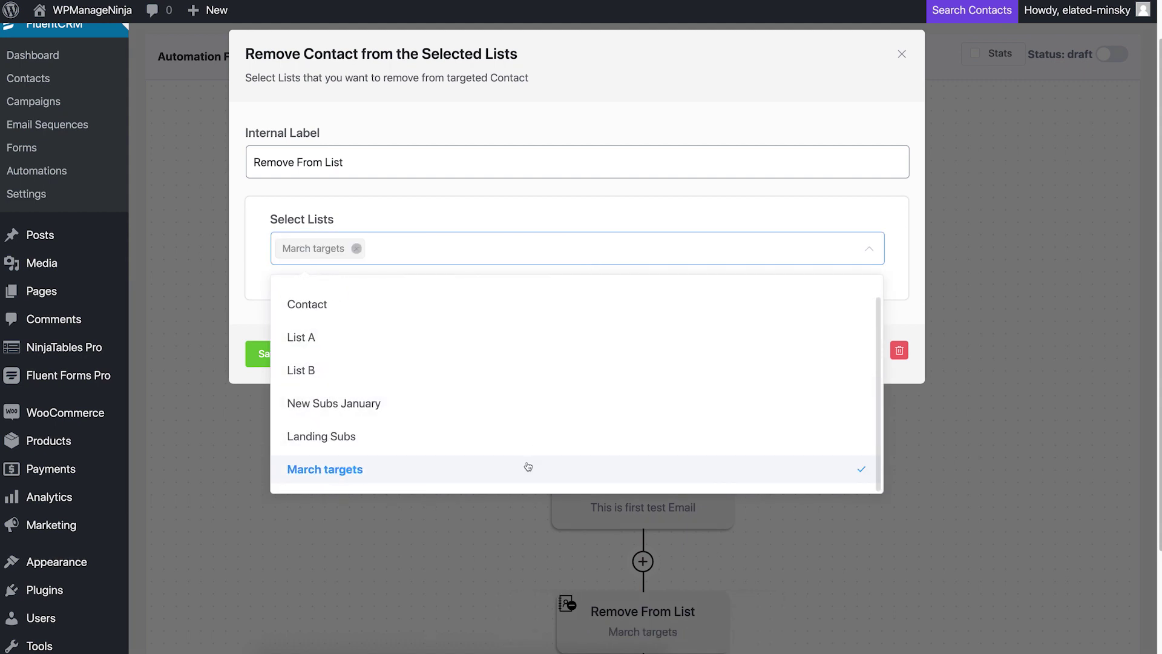
click(260, 412)
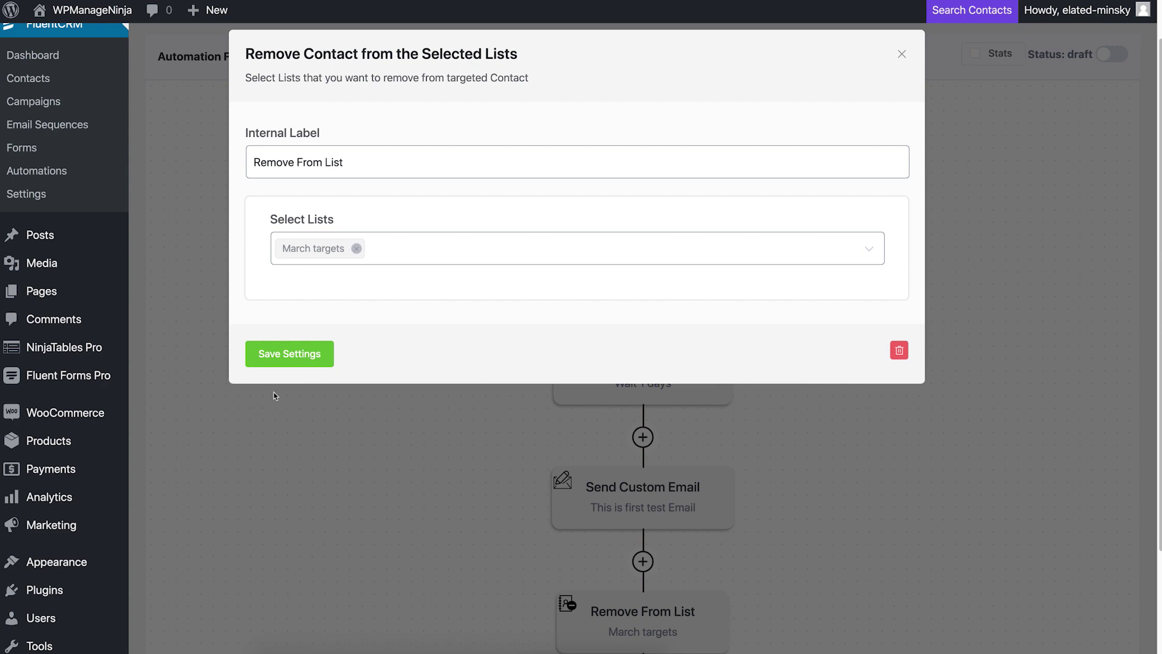
click(291, 356)
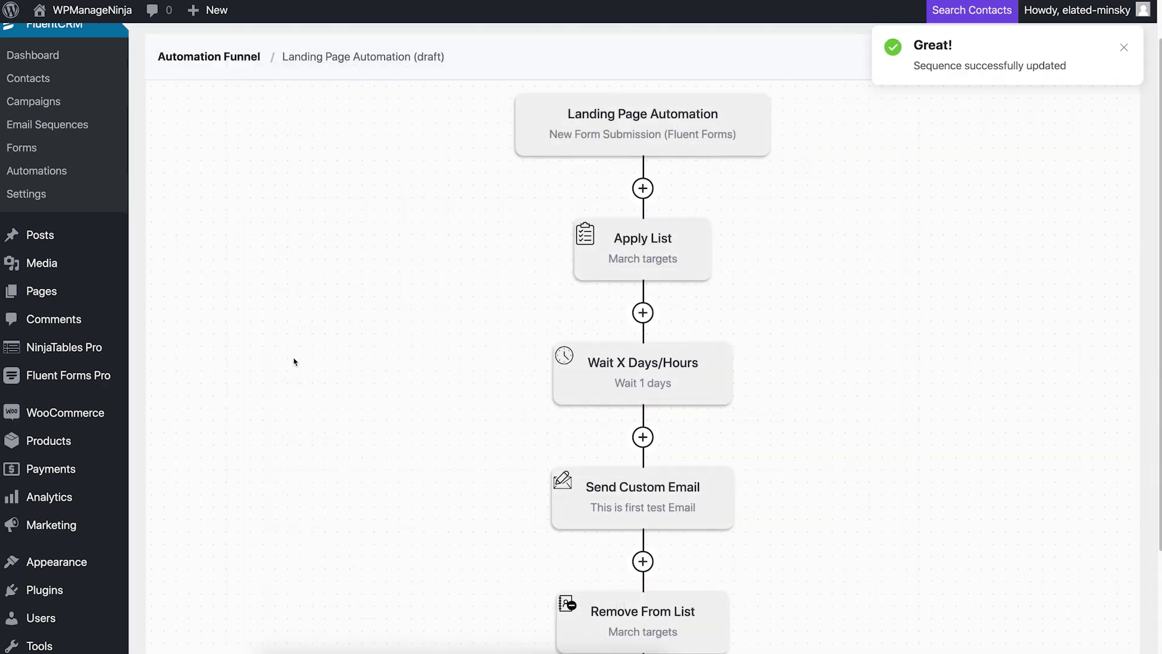
scroll(294, 361, down, 3)
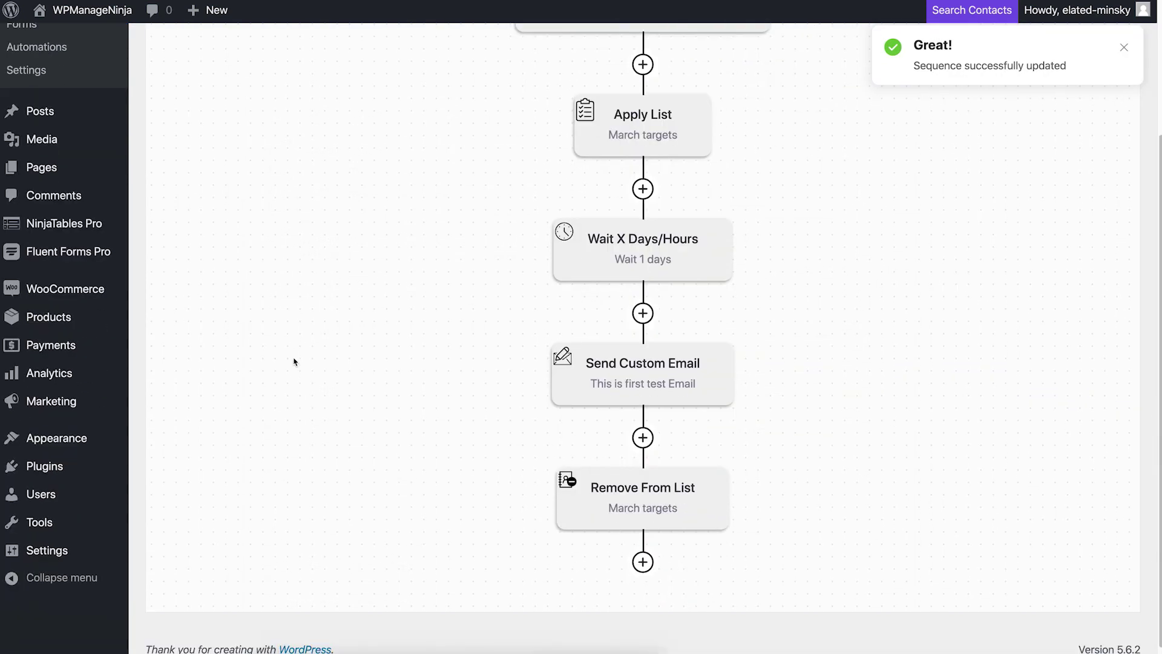
Step: Add an Apply Tag step and create the new tag 'New Subscribers From March'
click(643, 553)
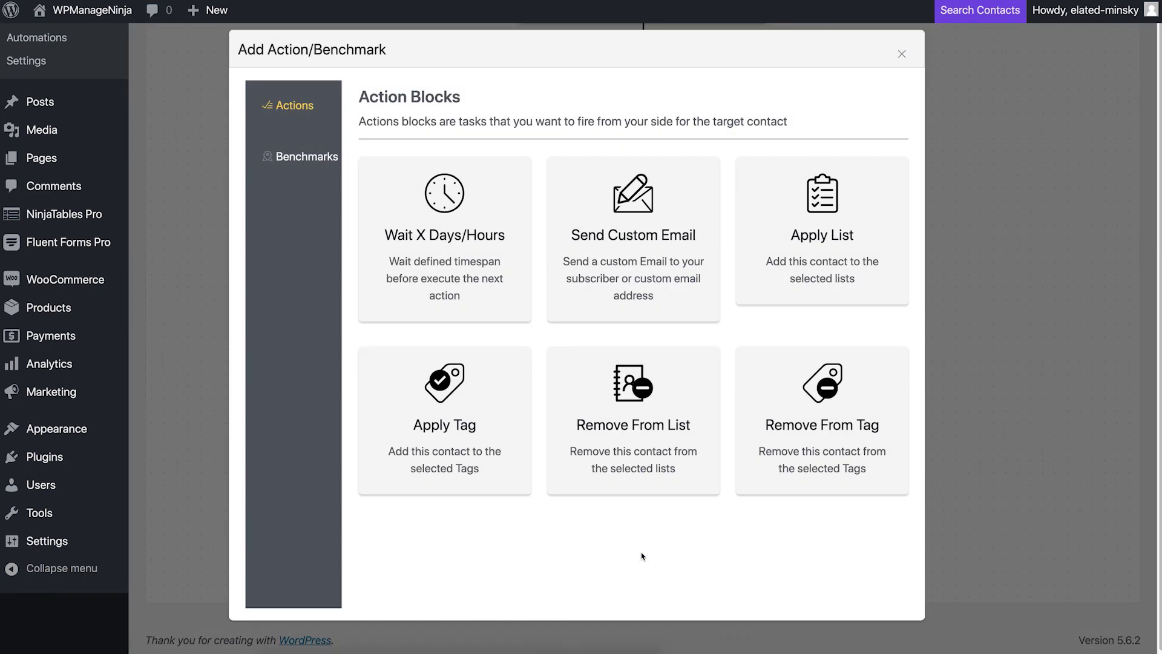
click(436, 387)
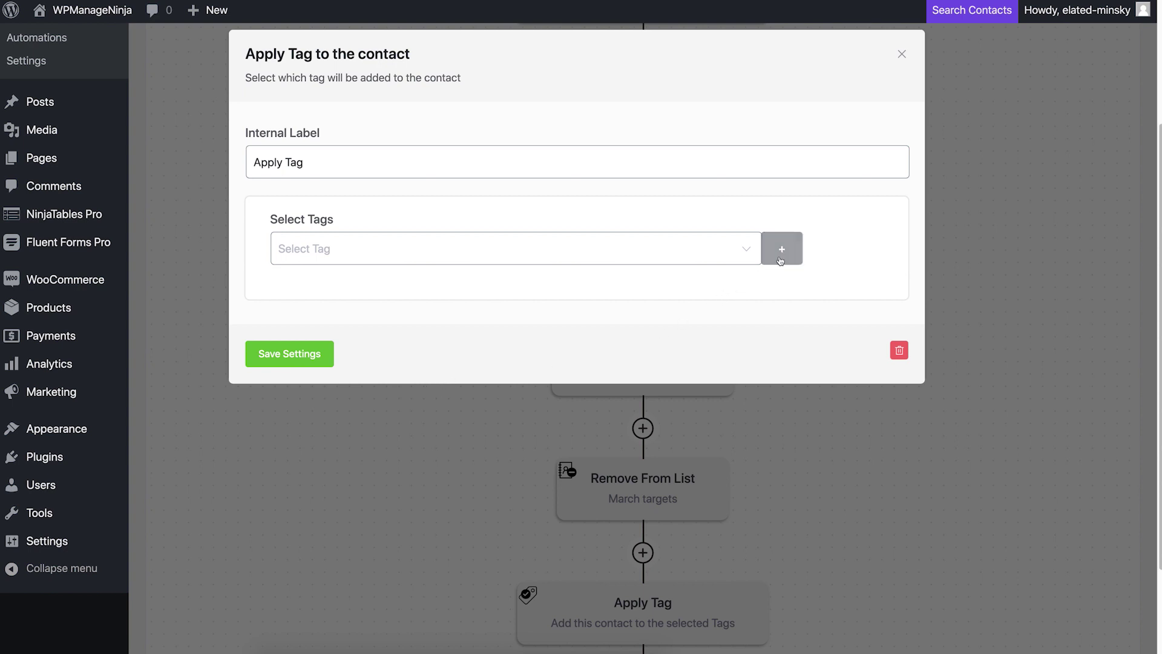
click(782, 251)
click(640, 252)
text(N)
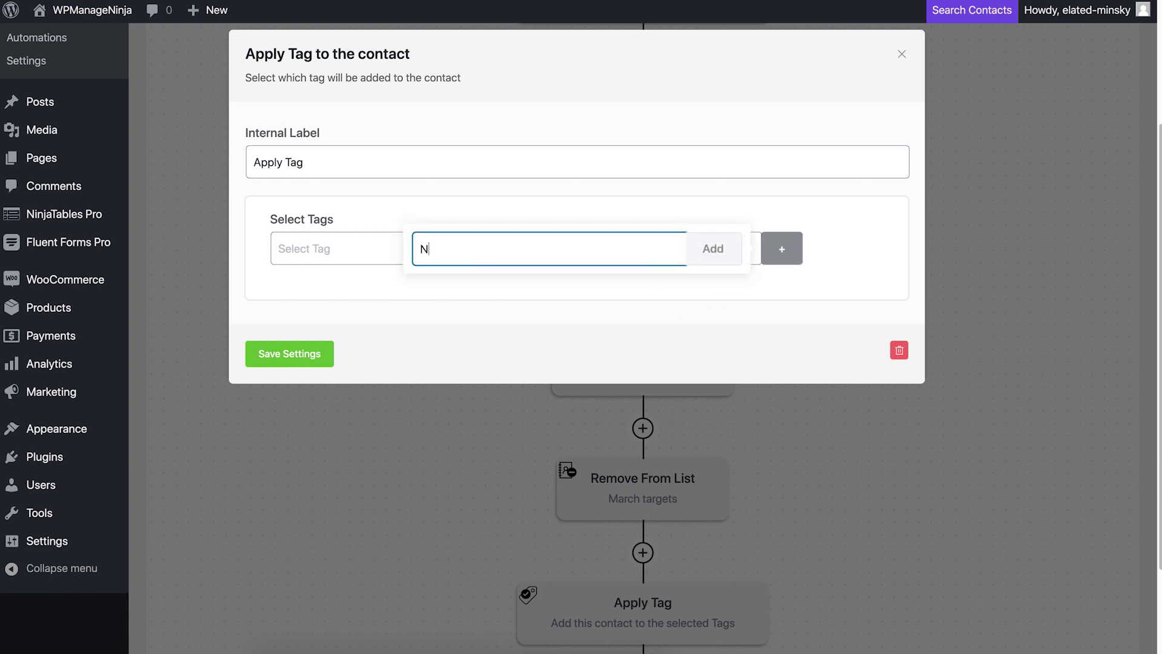
text(ew Subscribers From March)
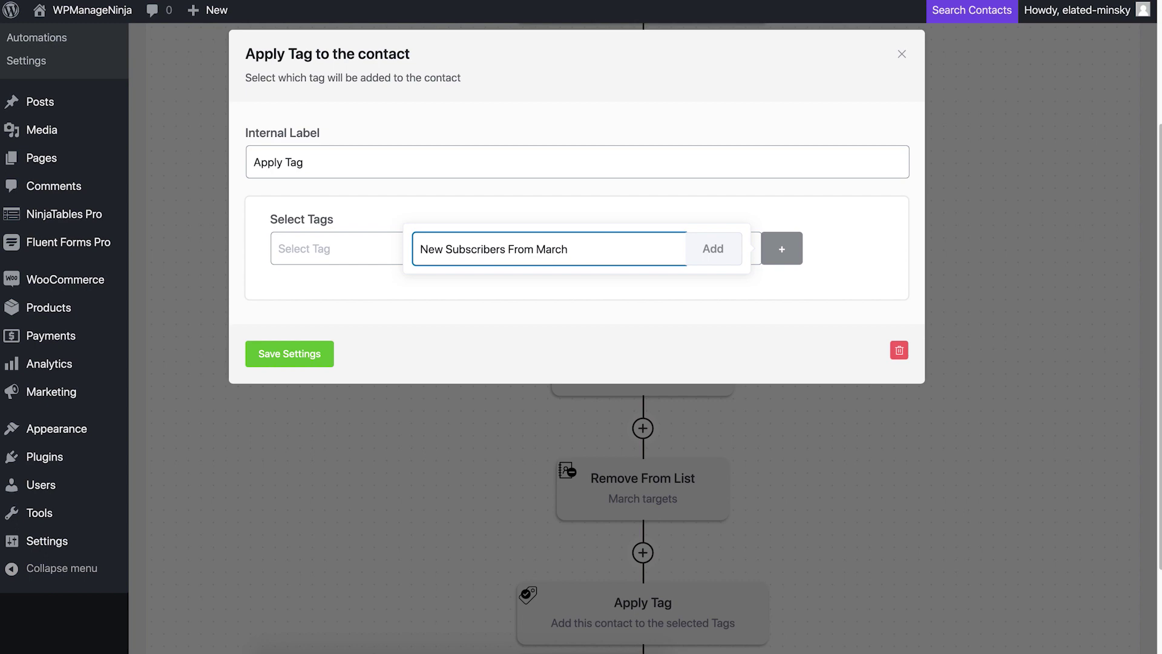
click(702, 250)
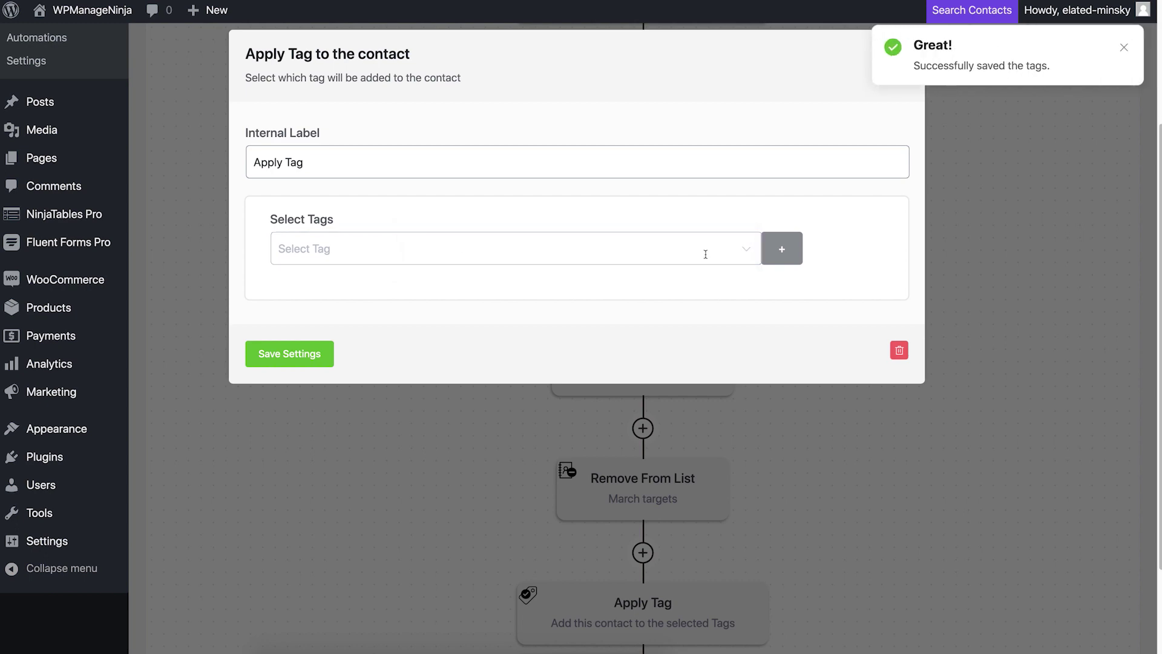
Step: Select New Subscribers From March as the step's tag and save the settings
click(705, 255)
scroll(666, 348, down, 2)
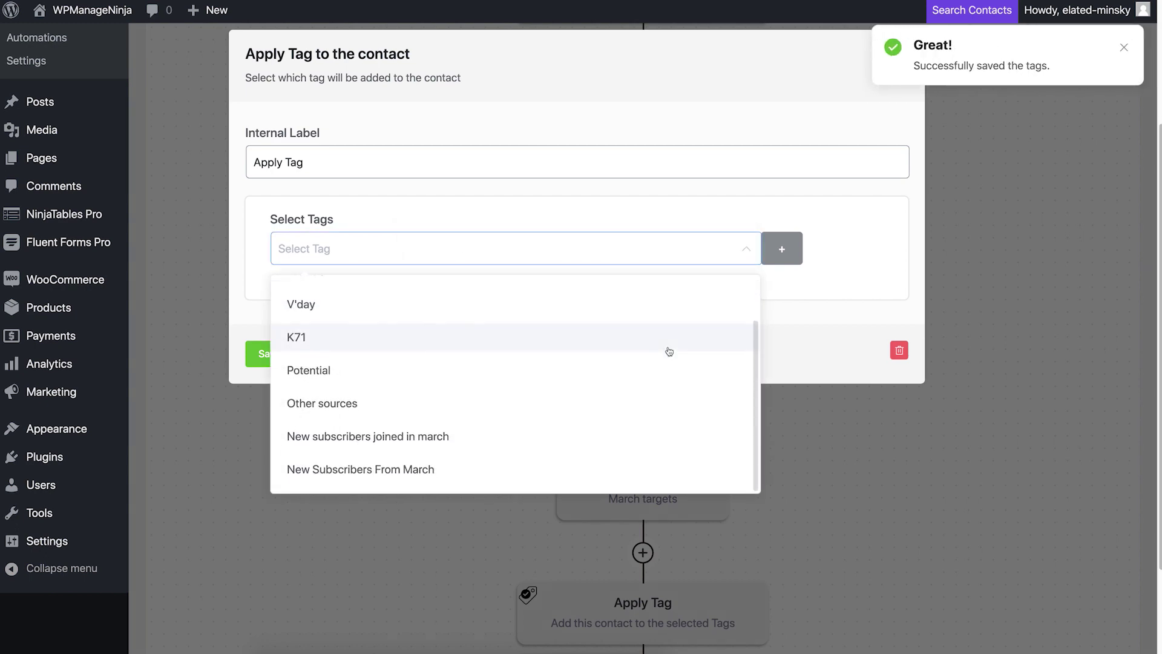
click(606, 473)
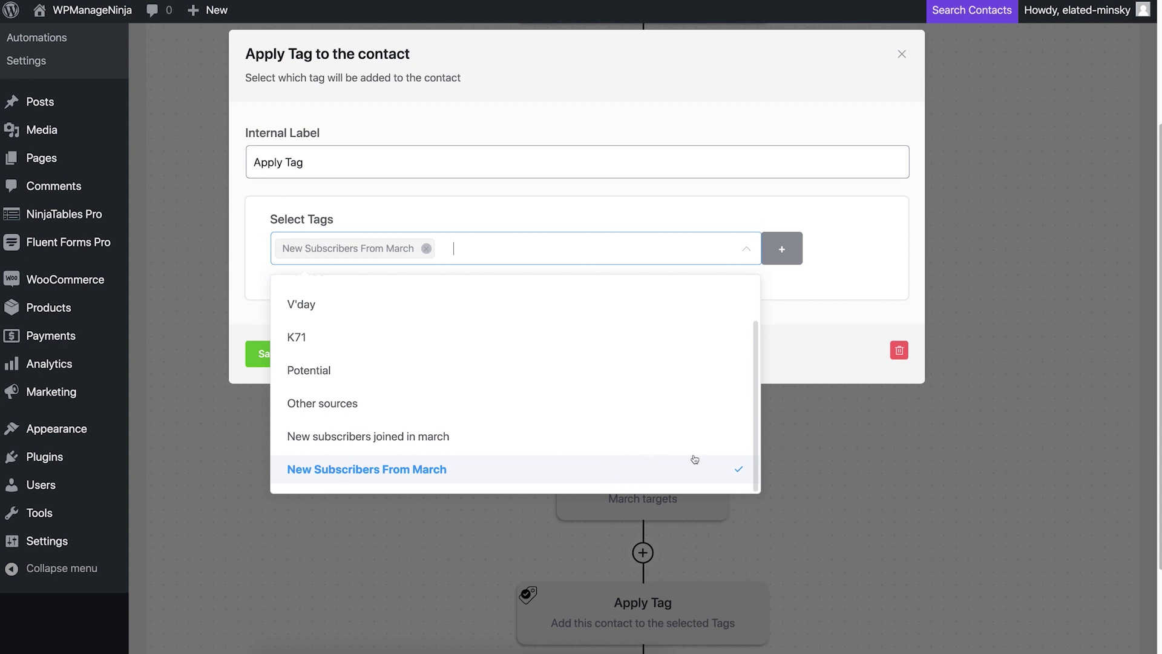
click(815, 375)
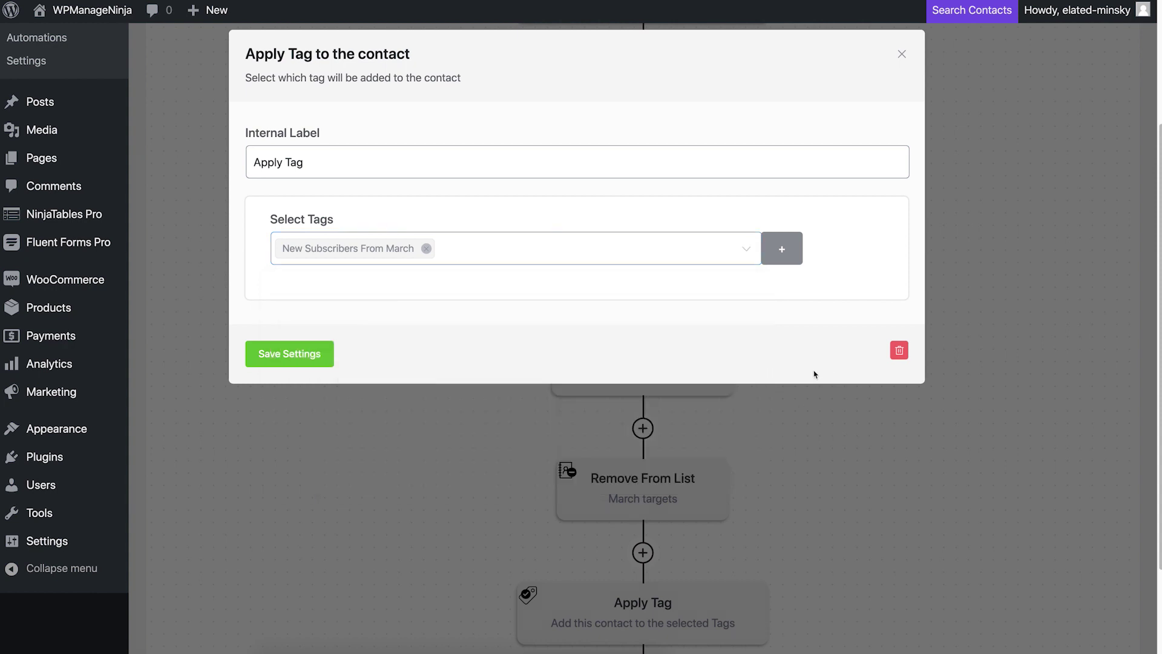
click(289, 355)
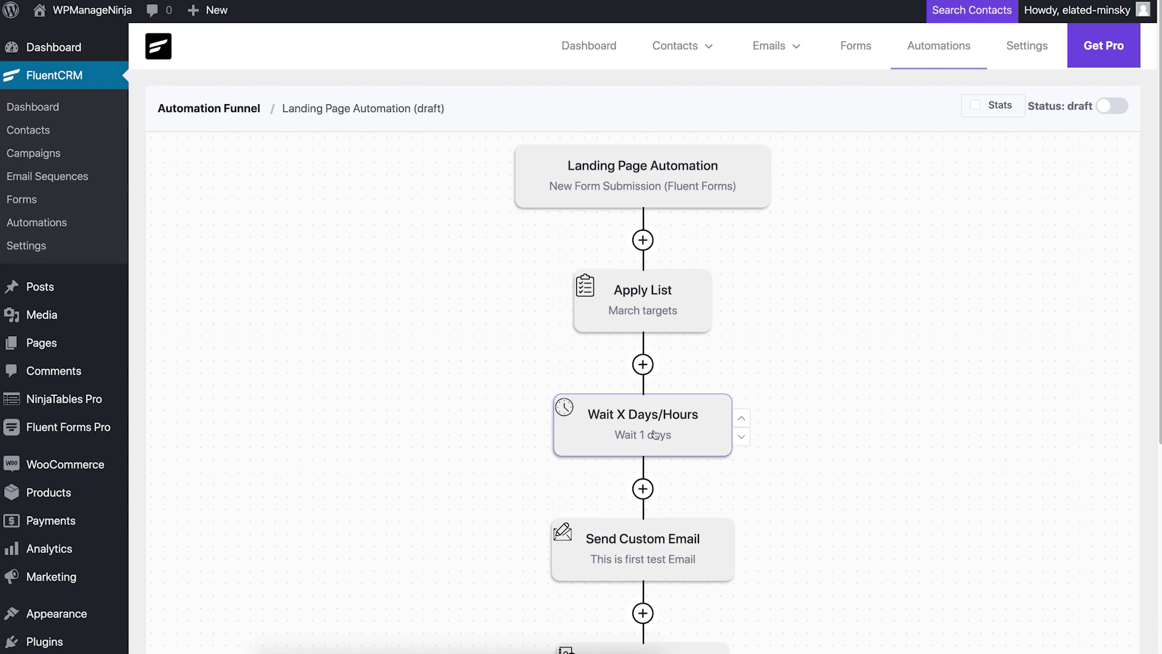
Step: Review the funnel steps and switch Landing Page Automation from draft to published
scroll(655, 428, down, 2)
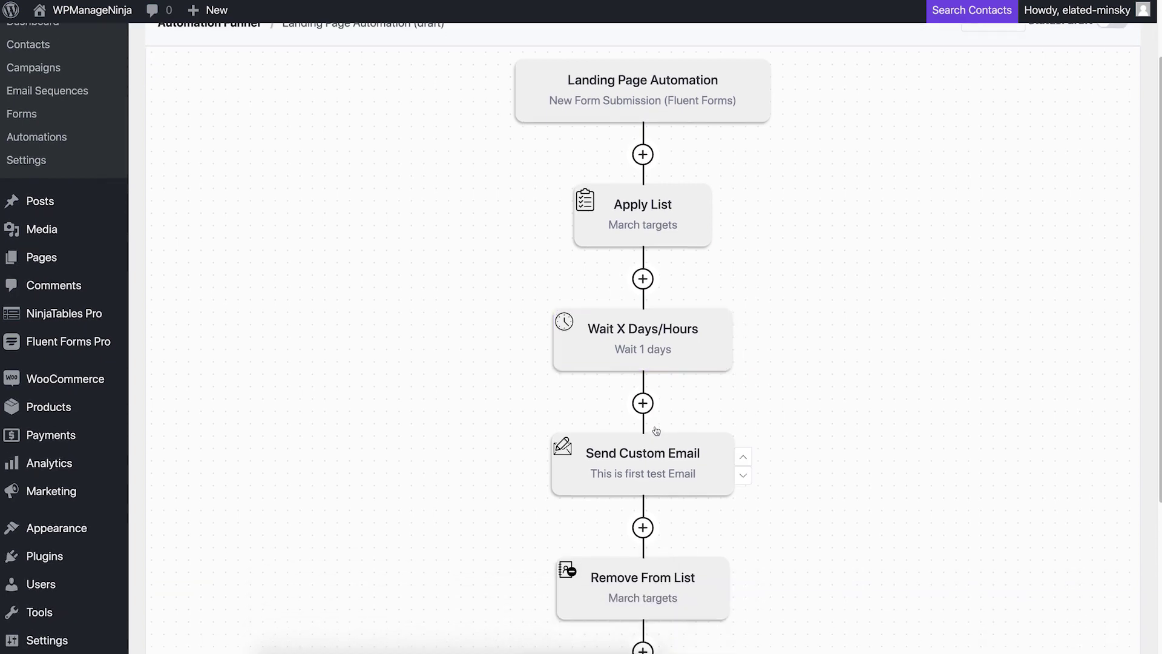
scroll(649, 459, down, 3)
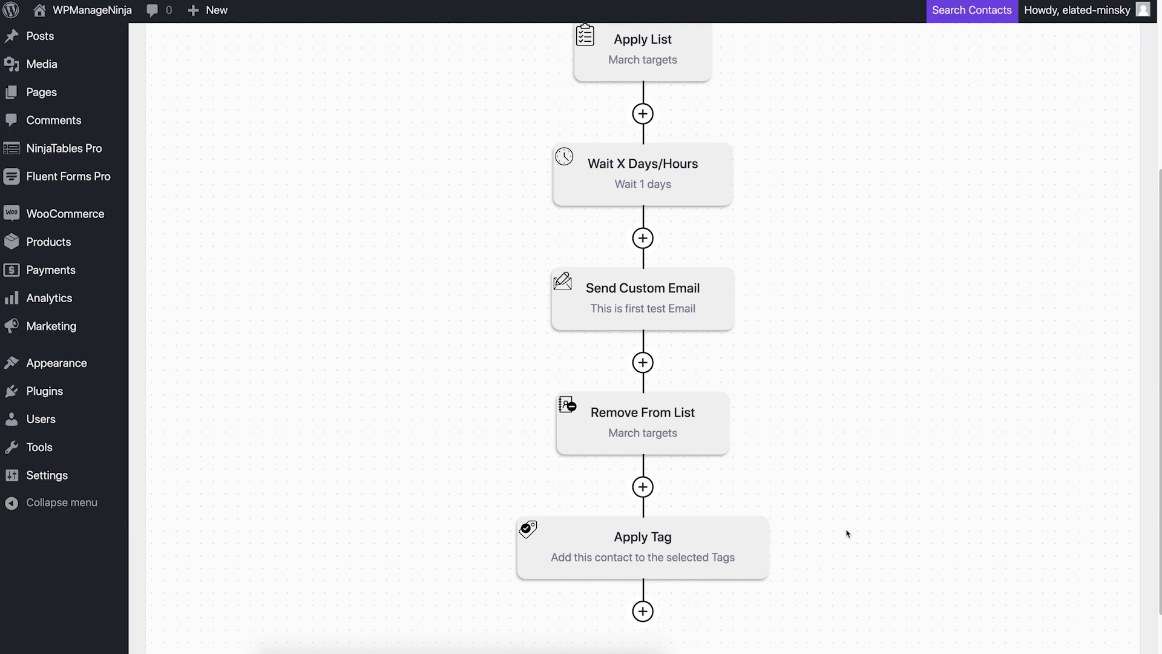
scroll(847, 534, up, 5)
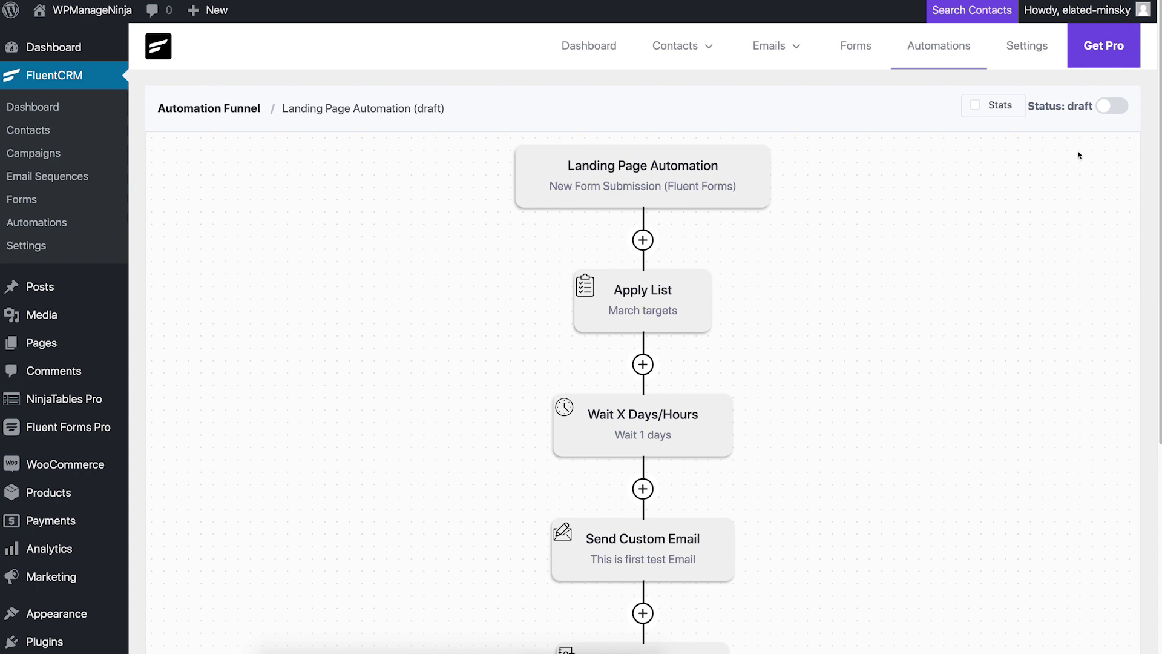
click(1098, 109)
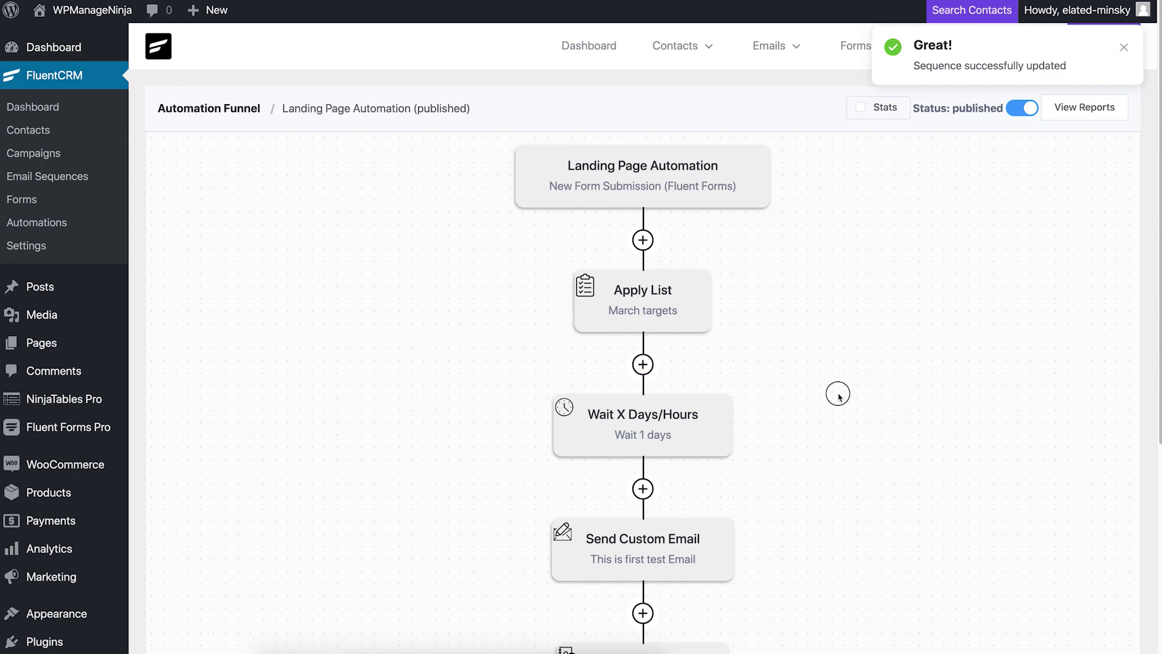
scroll(839, 397, down, 3)
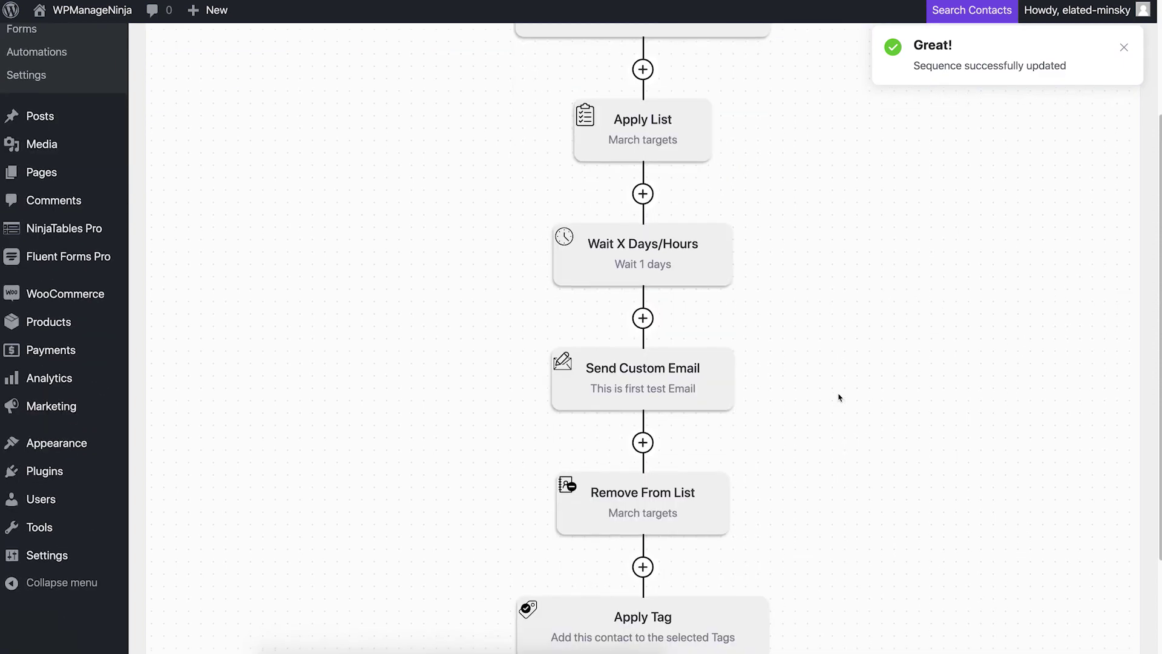
scroll(839, 397, down, 2)
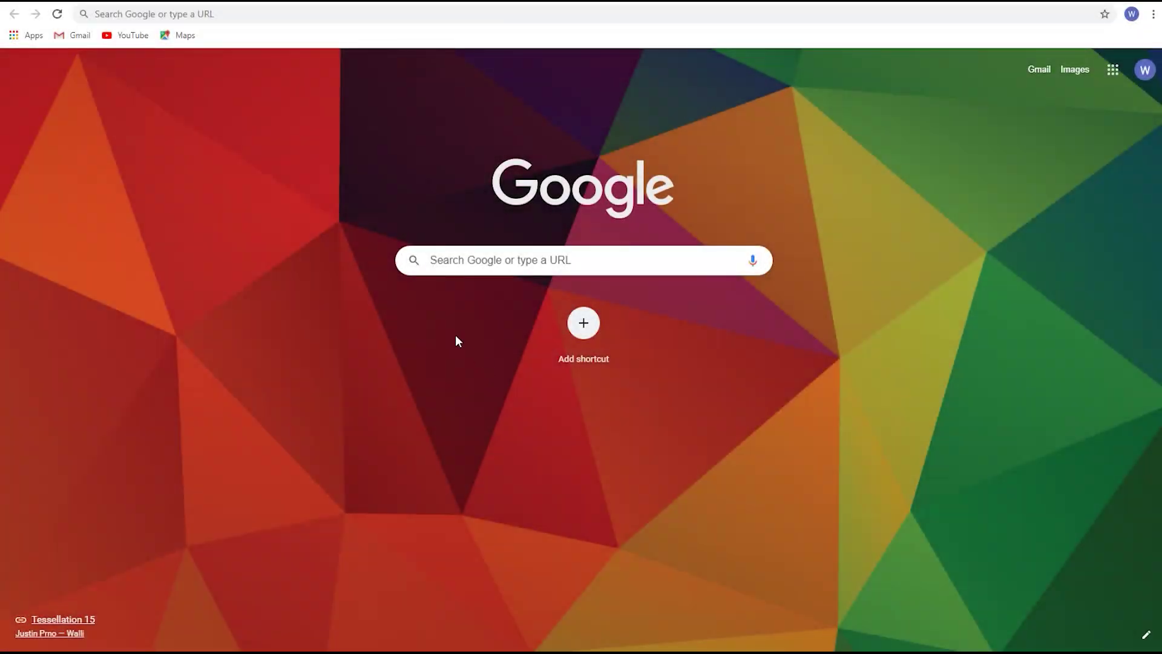
Step: Visit fluentcrm.com and follow TRY FREE to the WordPress.org FluentCRM plugin page
click(270, 13)
text(fluentcrm.com)
key(Return)
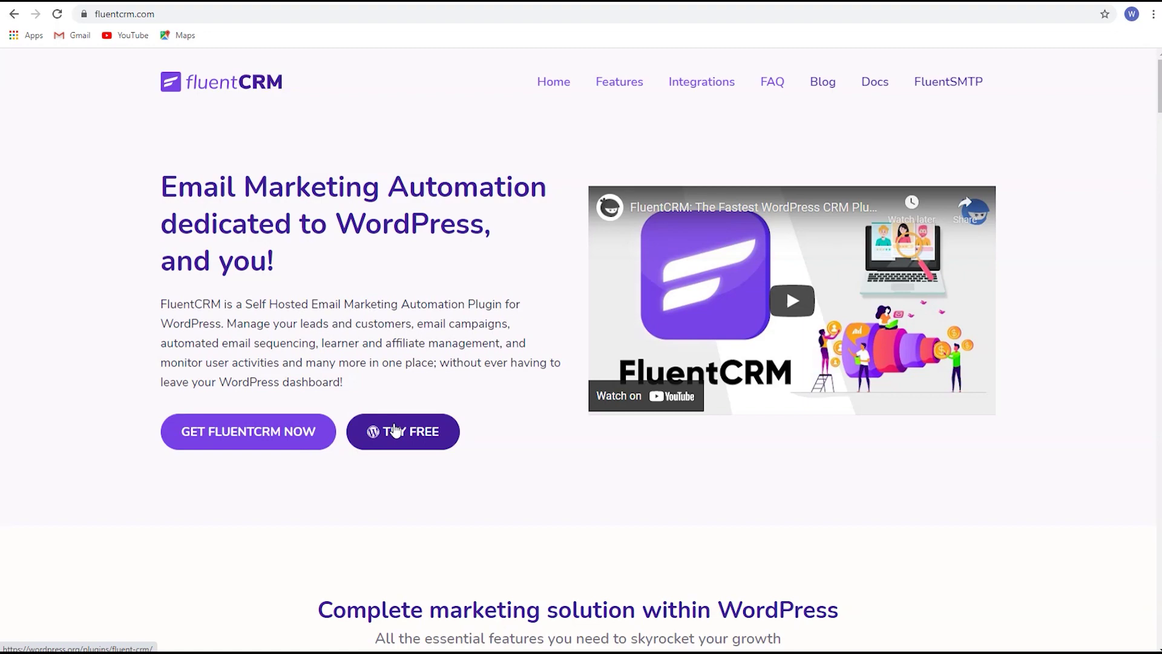
click(395, 431)
scroll(468, 466, down, 5)
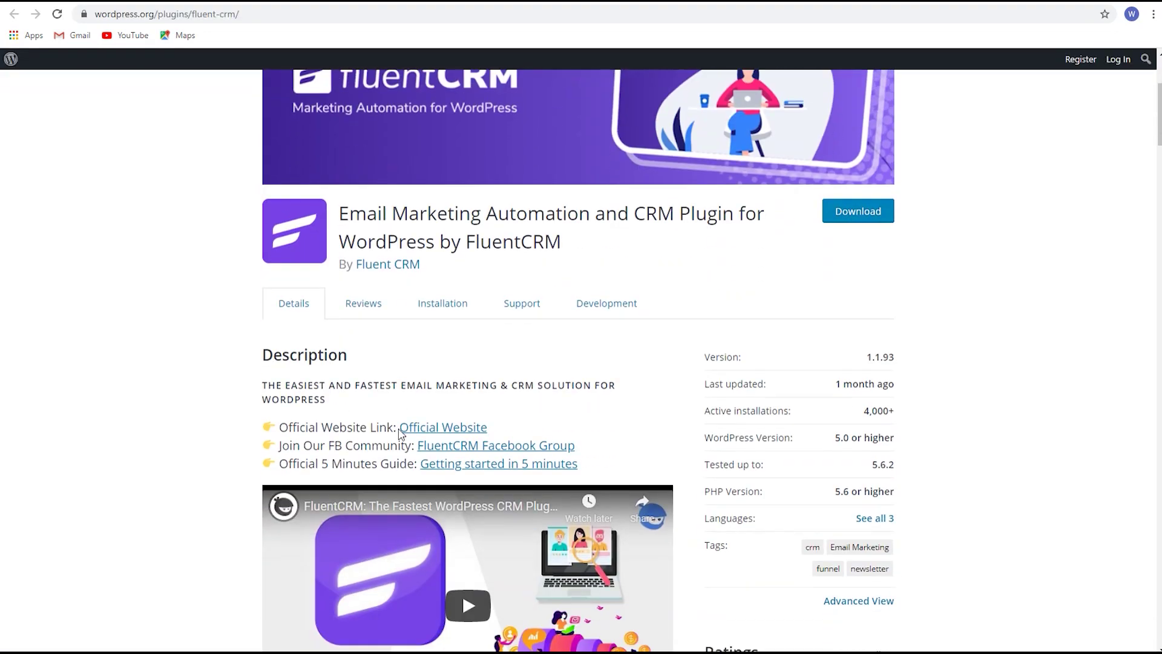